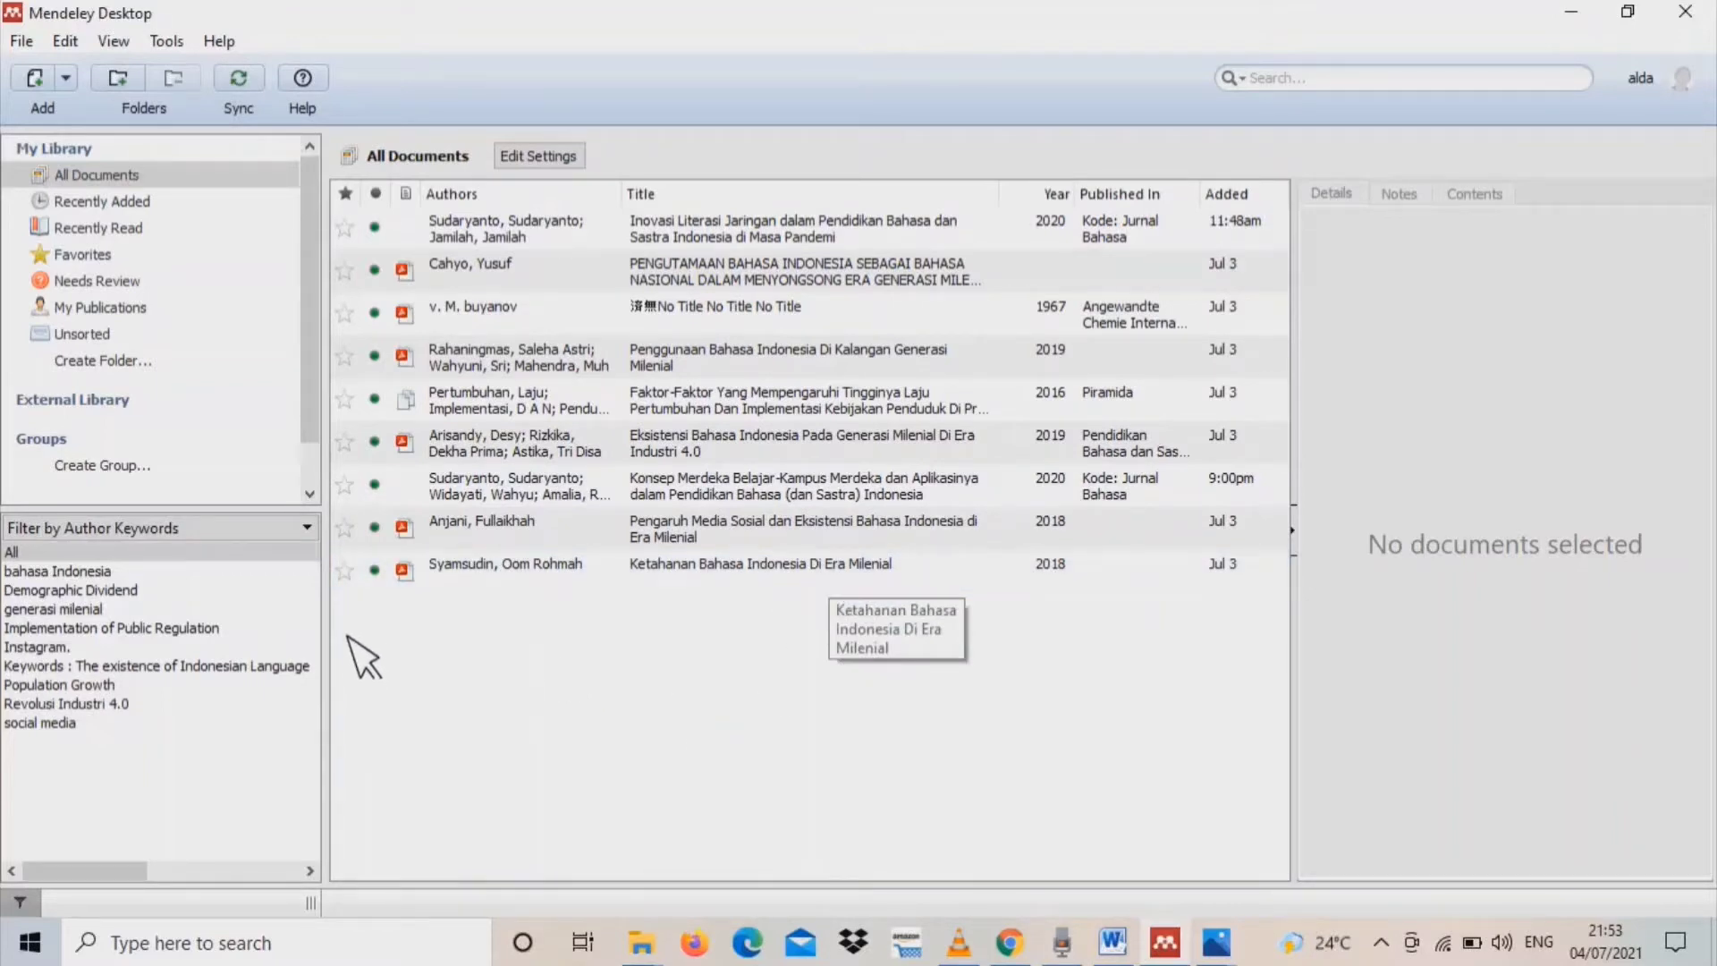
Start a manual library entry and set its document type to Book
{"action": "left_click", "coordinate": [66, 78]}
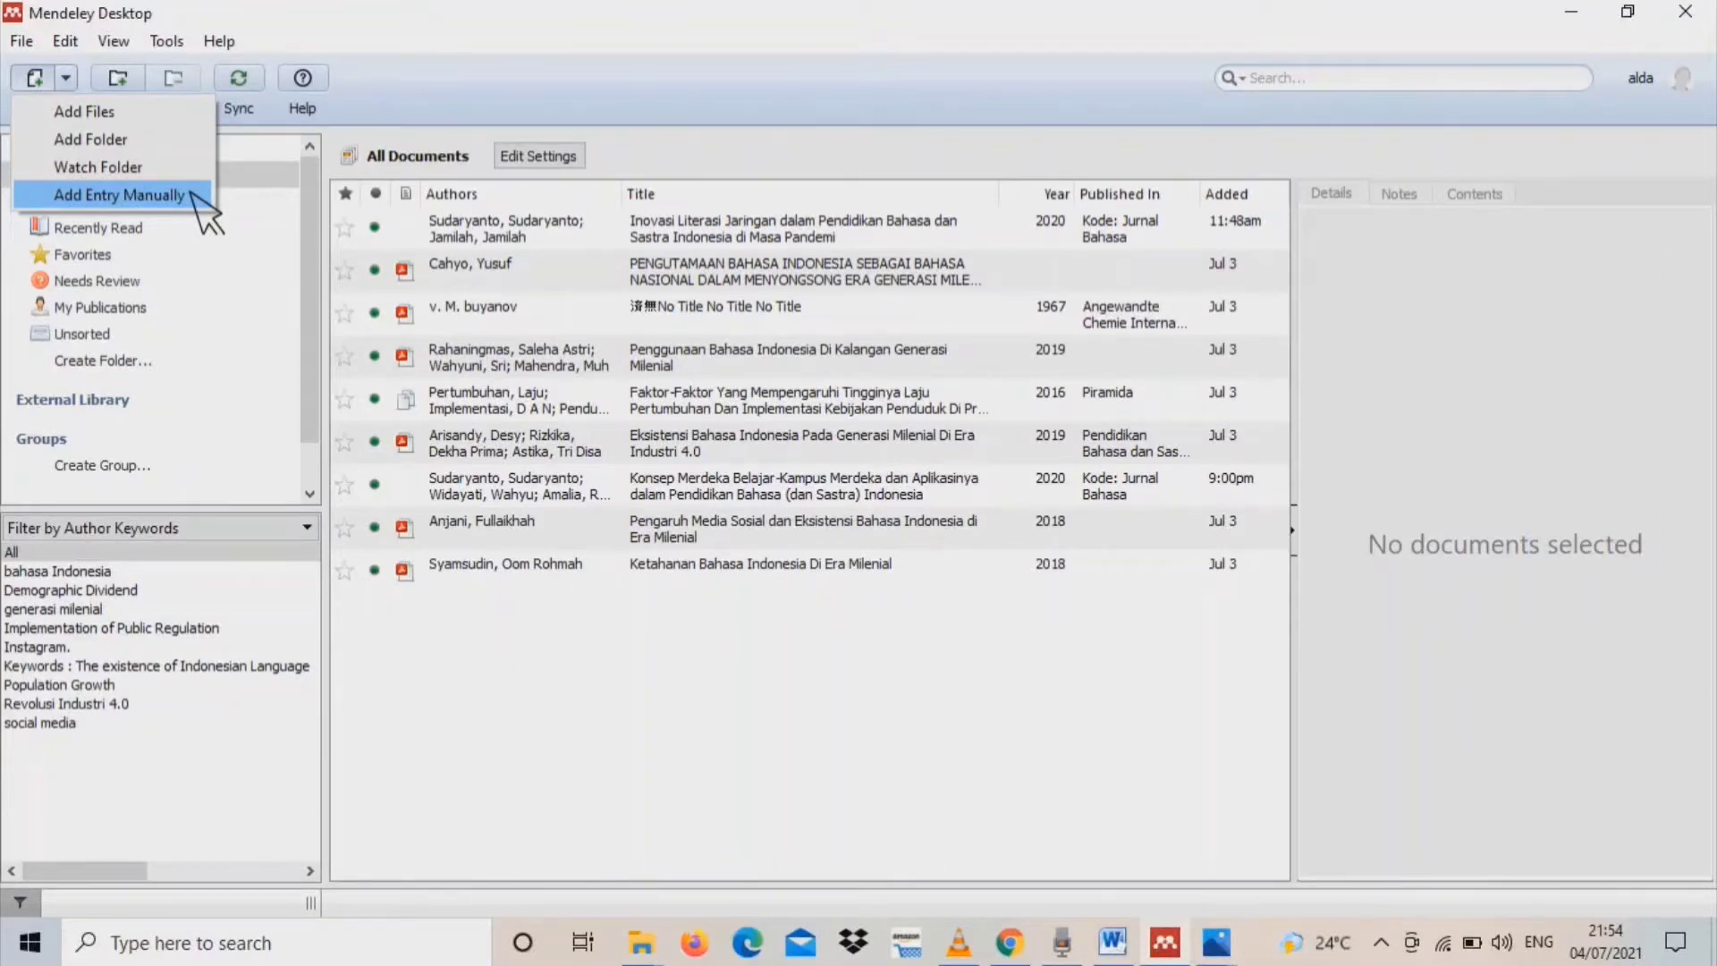
{"action": "left_click", "coordinate": [121, 195]}
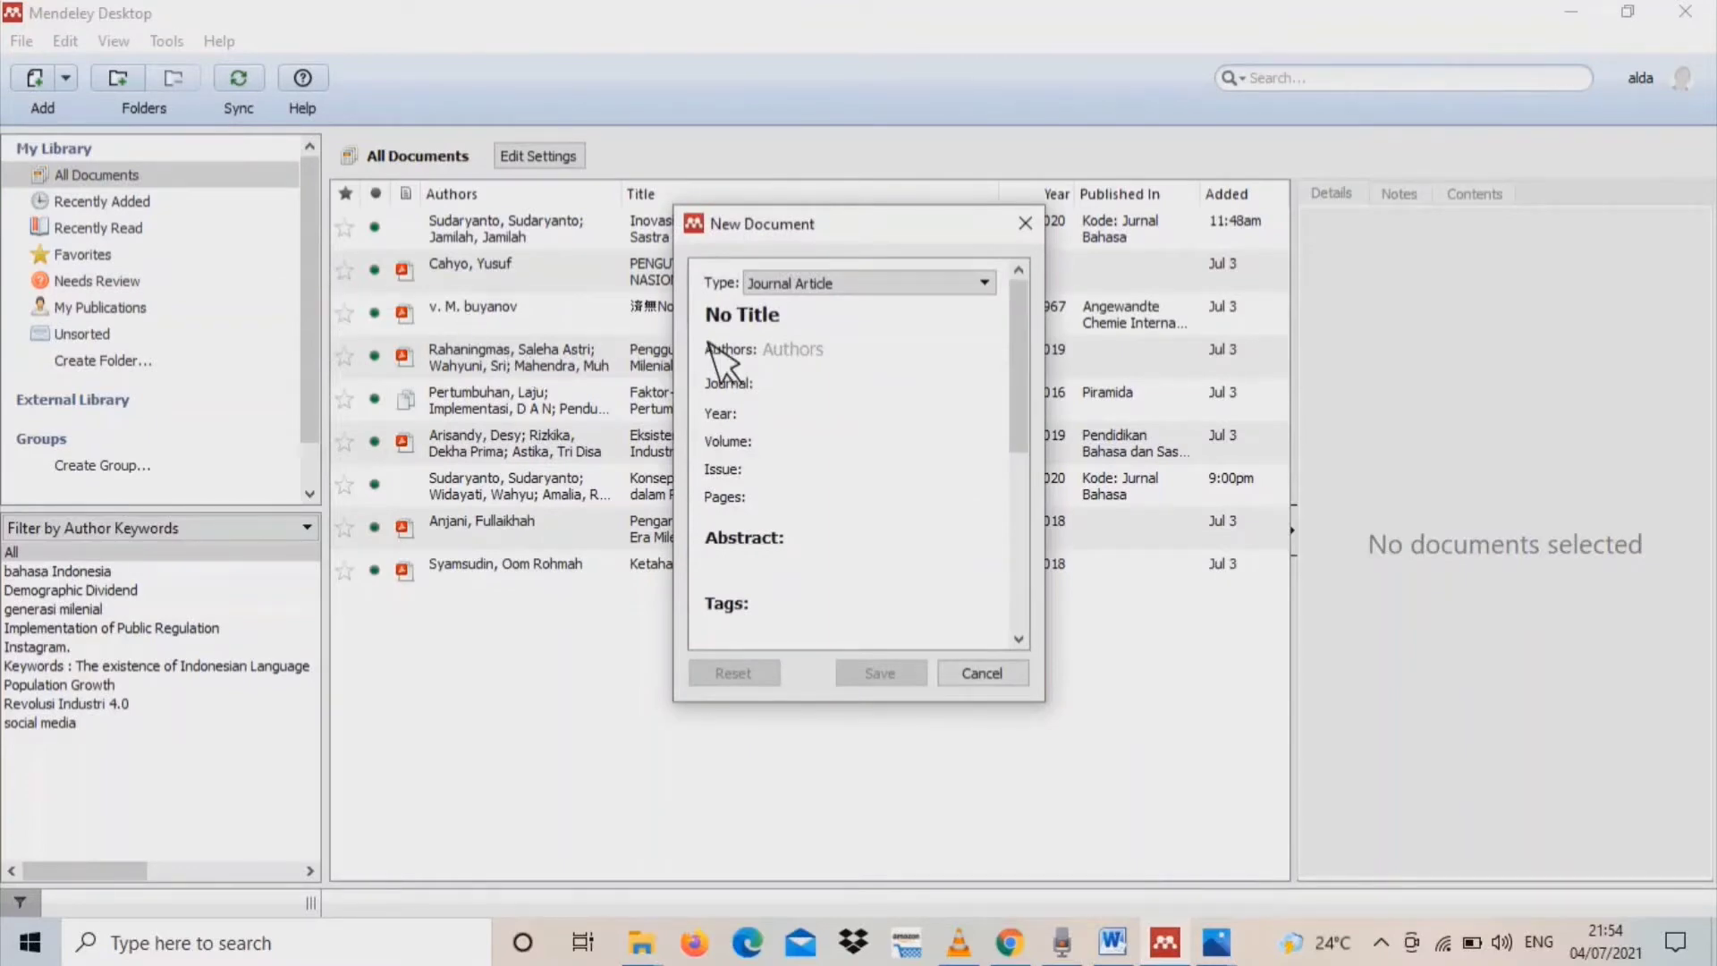
{"action": "left_click", "coordinate": [984, 284]}
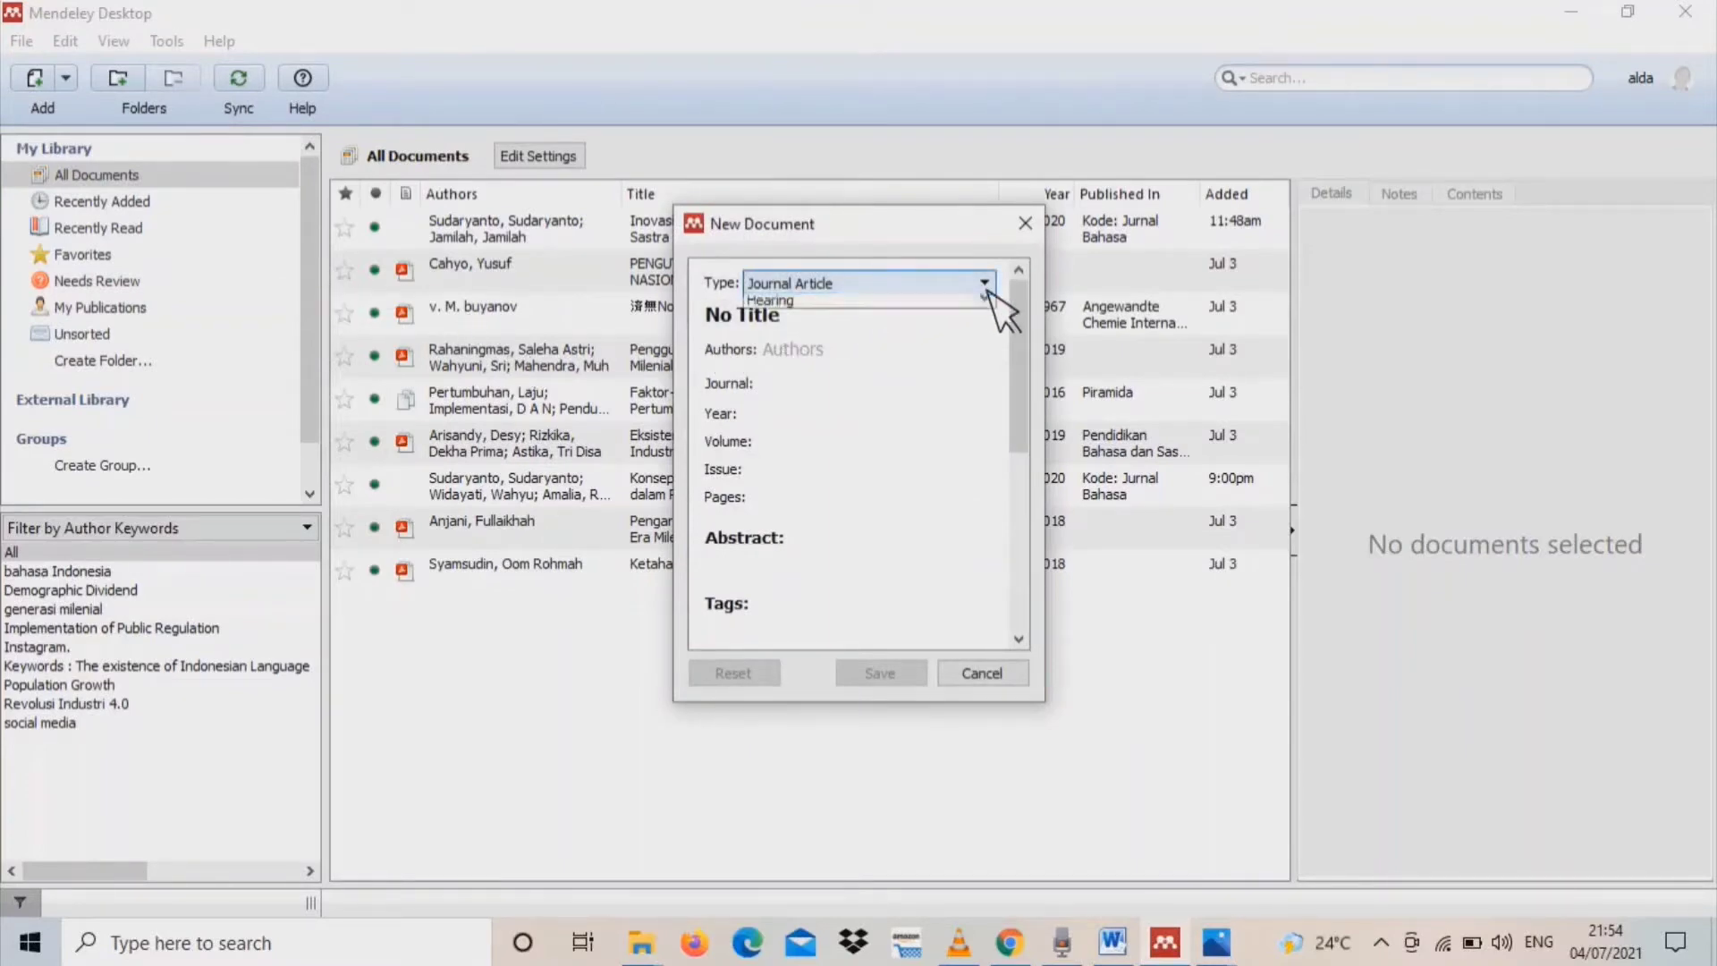
{"action": "scroll", "coordinate": [1002, 338], "scroll_direction": "down", "scroll_amount": 3}
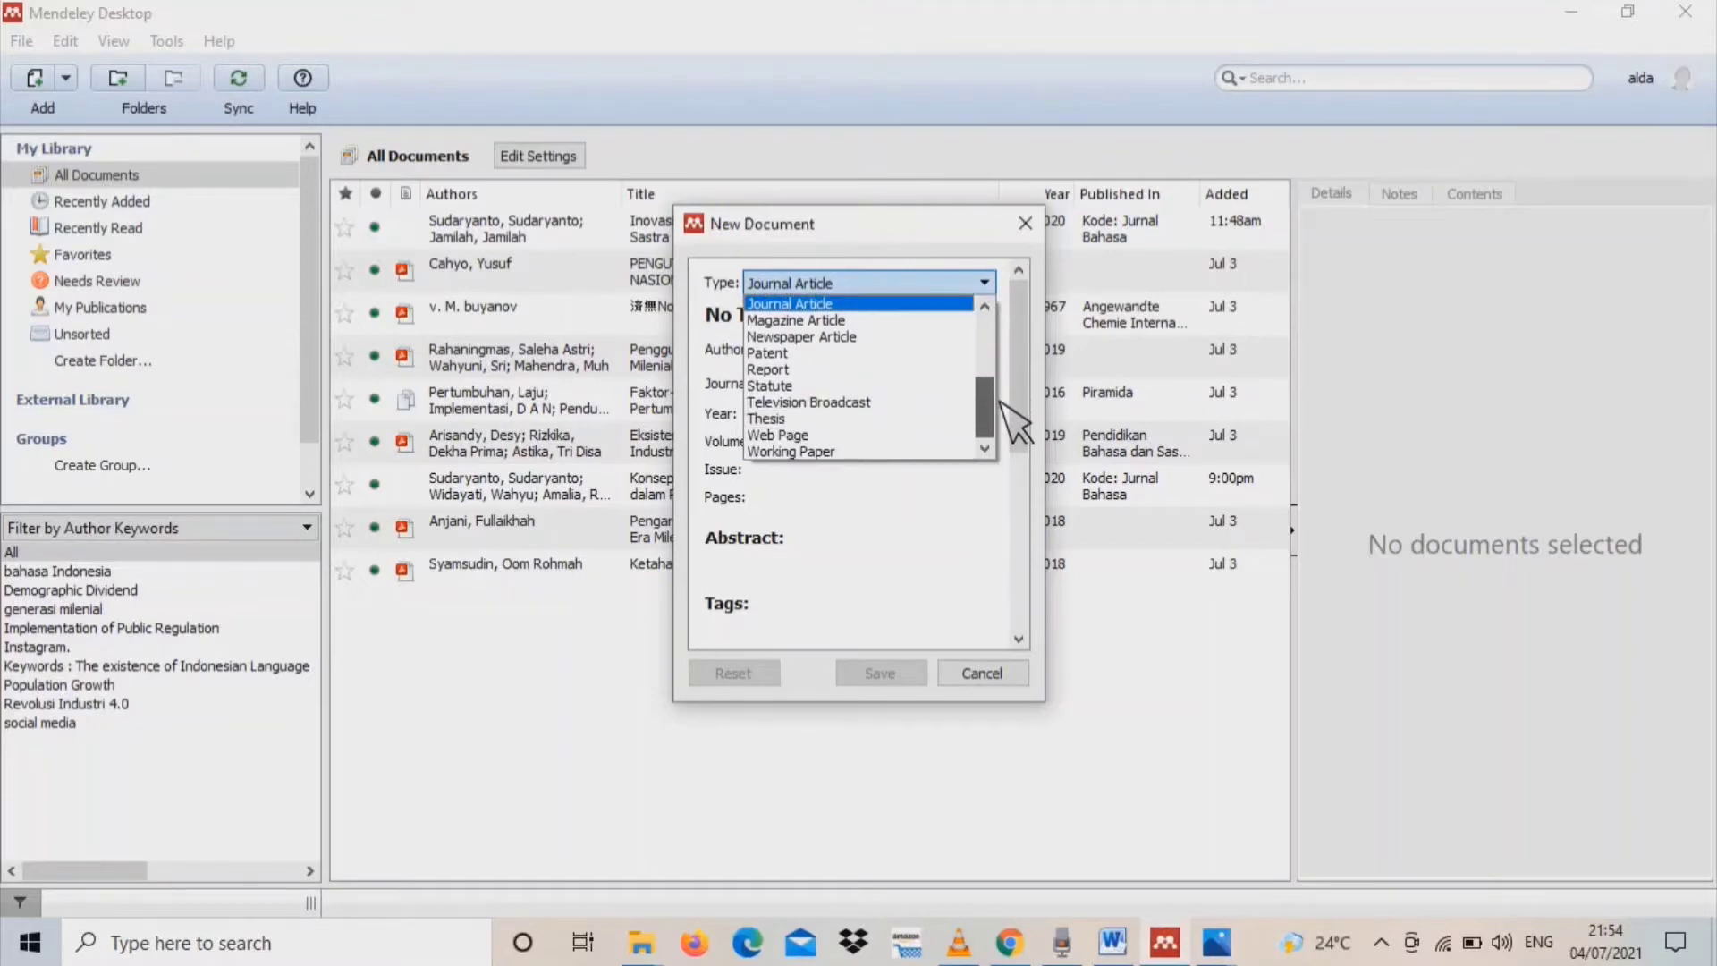
{"action": "scroll", "coordinate": [1000, 340], "scroll_direction": "up", "scroll_amount": 3}
{"action": "scroll", "coordinate": [1009, 340], "scroll_direction": "up", "scroll_amount": 1}
{"action": "scroll", "coordinate": [1009, 391], "scroll_direction": "down", "scroll_amount": 4}
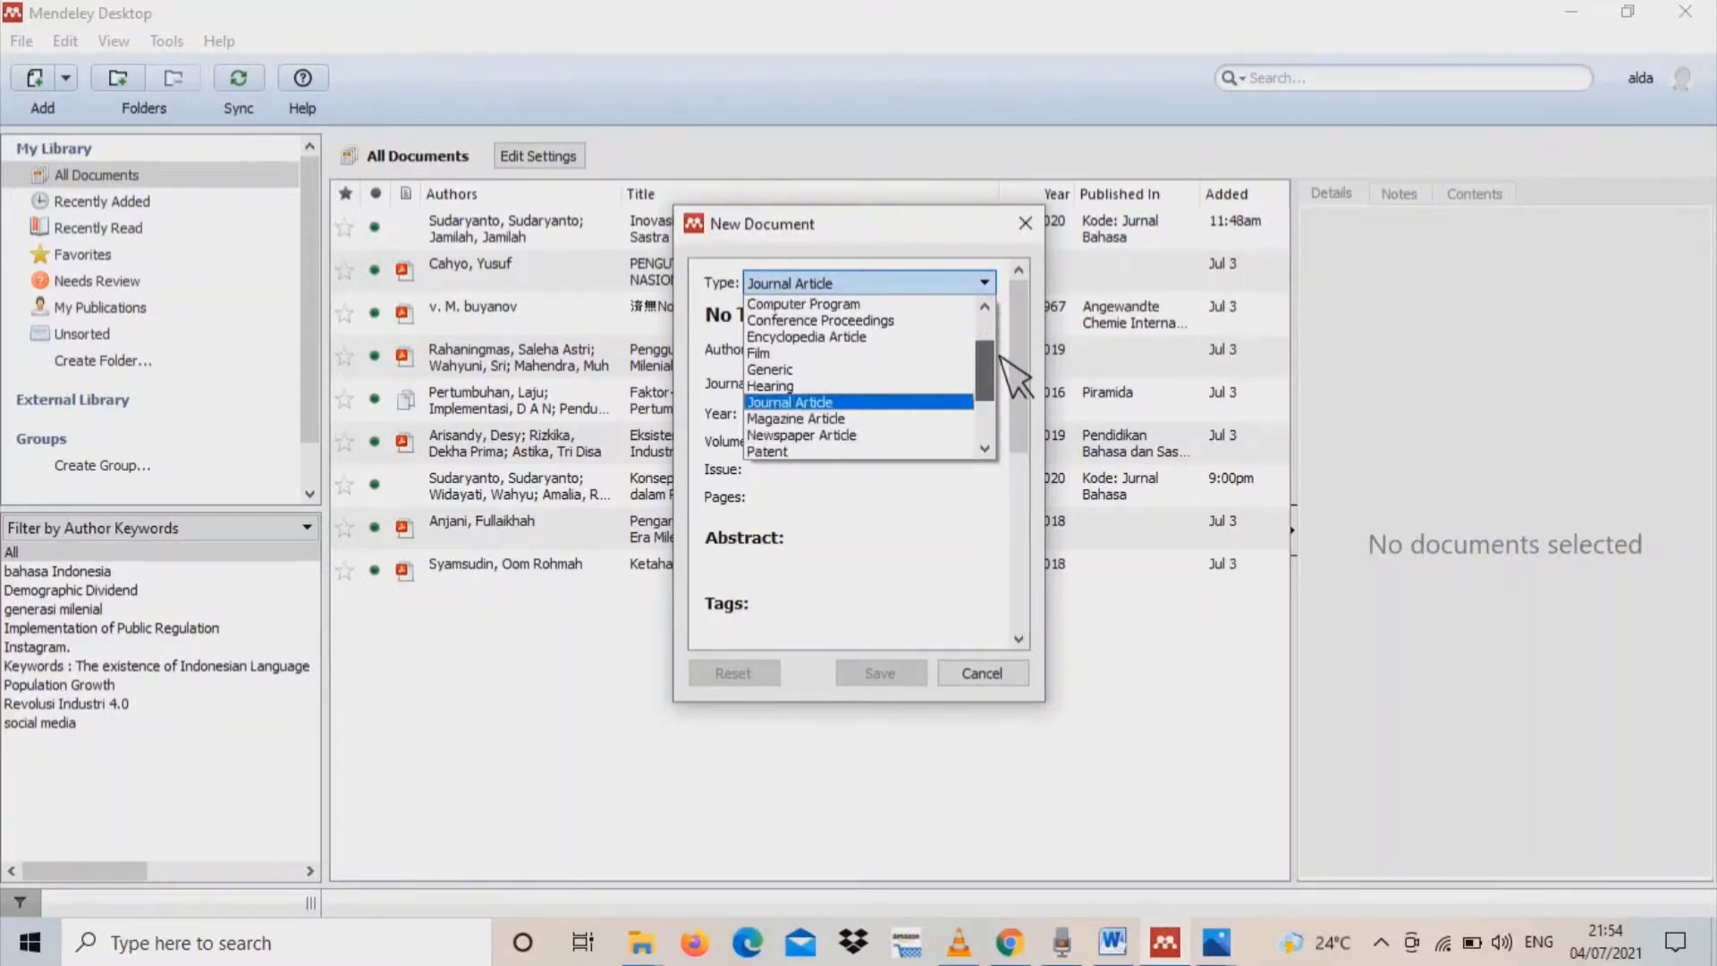
{"action": "scroll", "coordinate": [1011, 356], "scroll_direction": "up", "scroll_amount": 3}
{"action": "scroll", "coordinate": [1006, 344], "scroll_direction": "up", "scroll_amount": 1}
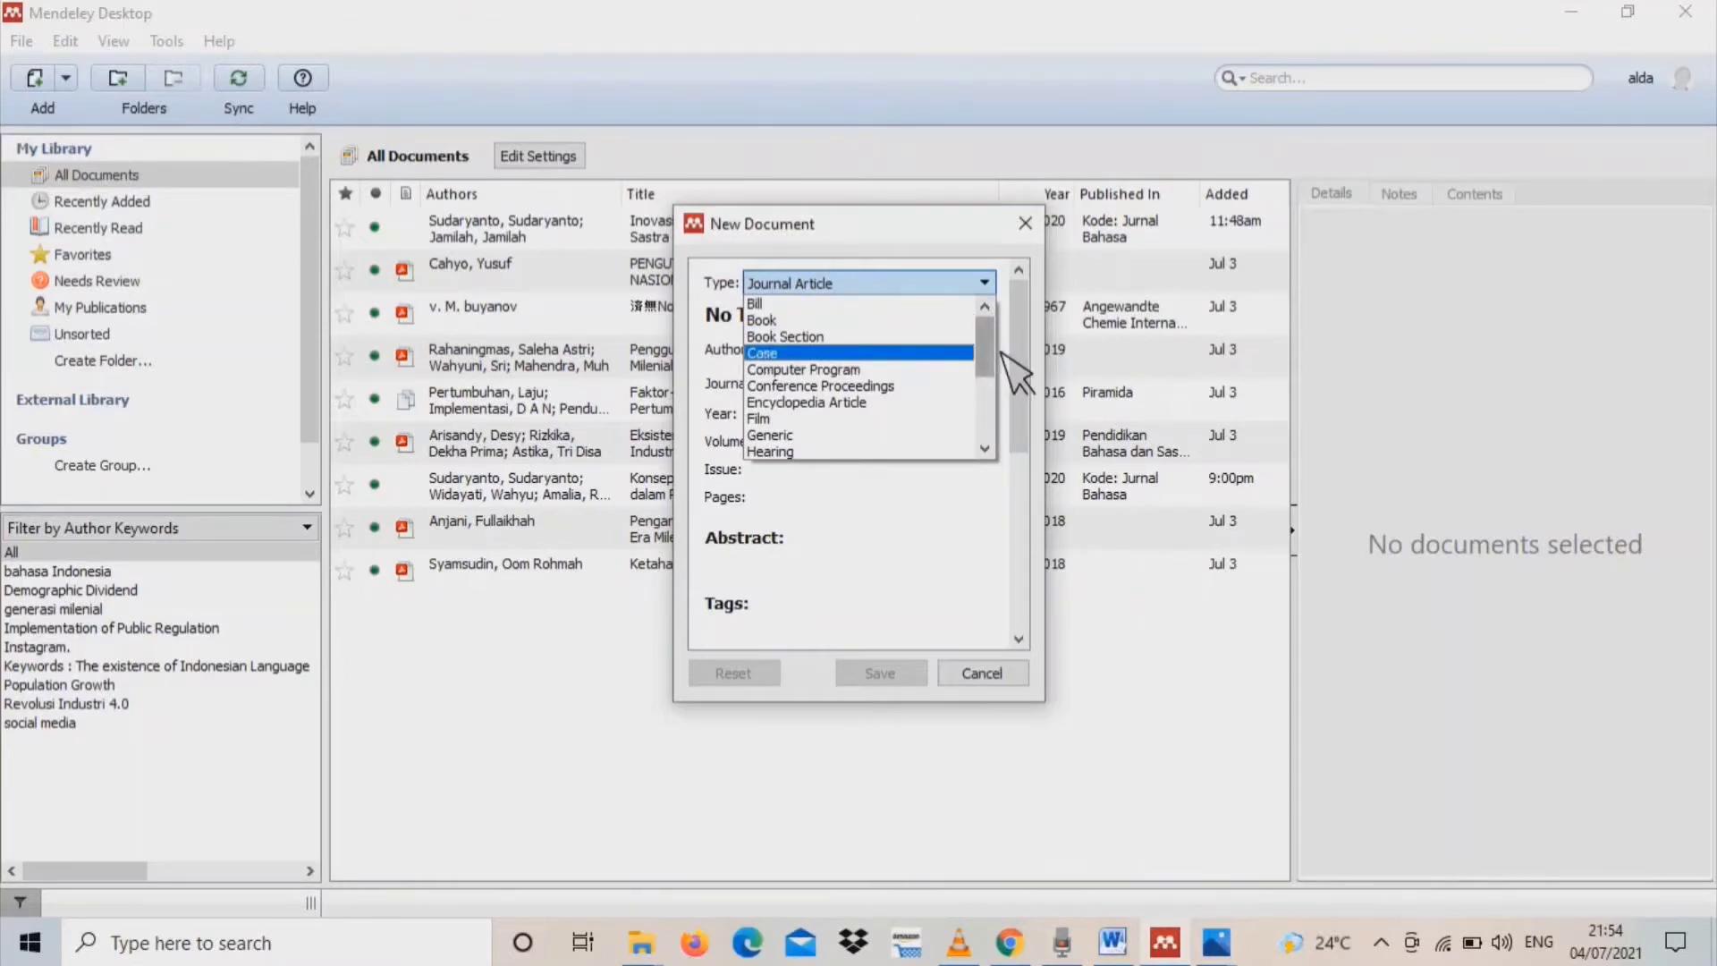
{"action": "mouse_move", "coordinate": [984, 356]}
{"action": "left_mouse_down"}
{"action": "mouse_move", "coordinate": [1000, 424]}
{"action": "mouse_move", "coordinate": [998, 345]}
{"action": "left_mouse_up"}
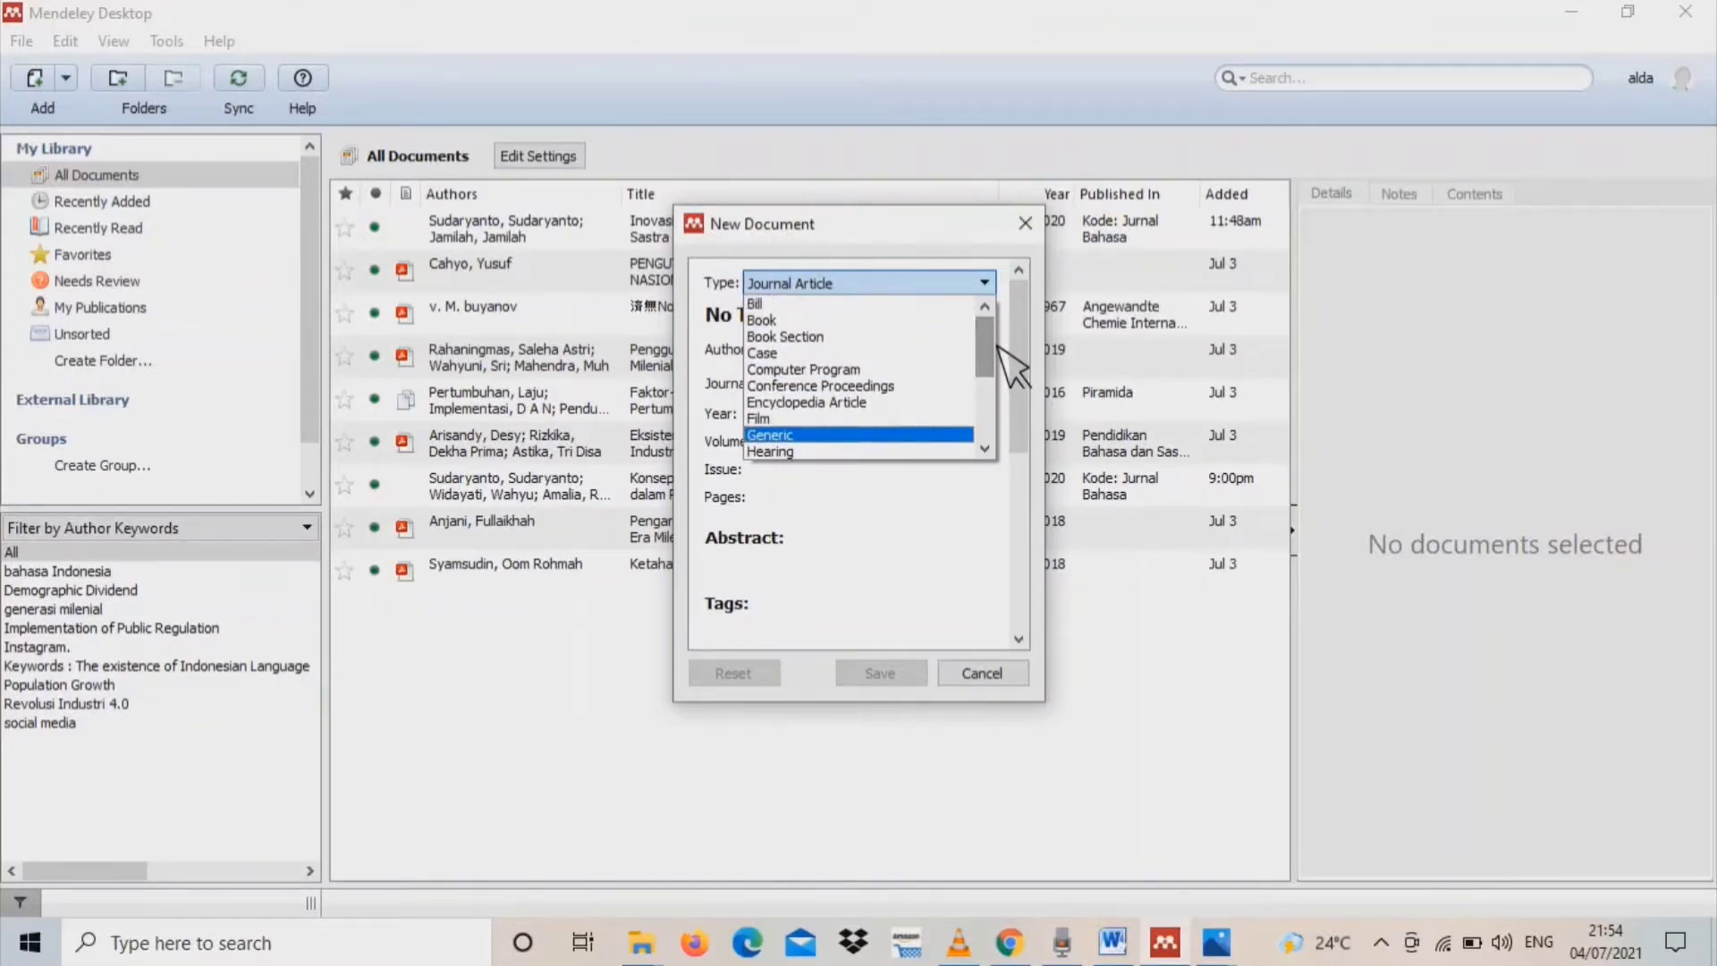
{"action": "left_click", "coordinate": [927, 323]}
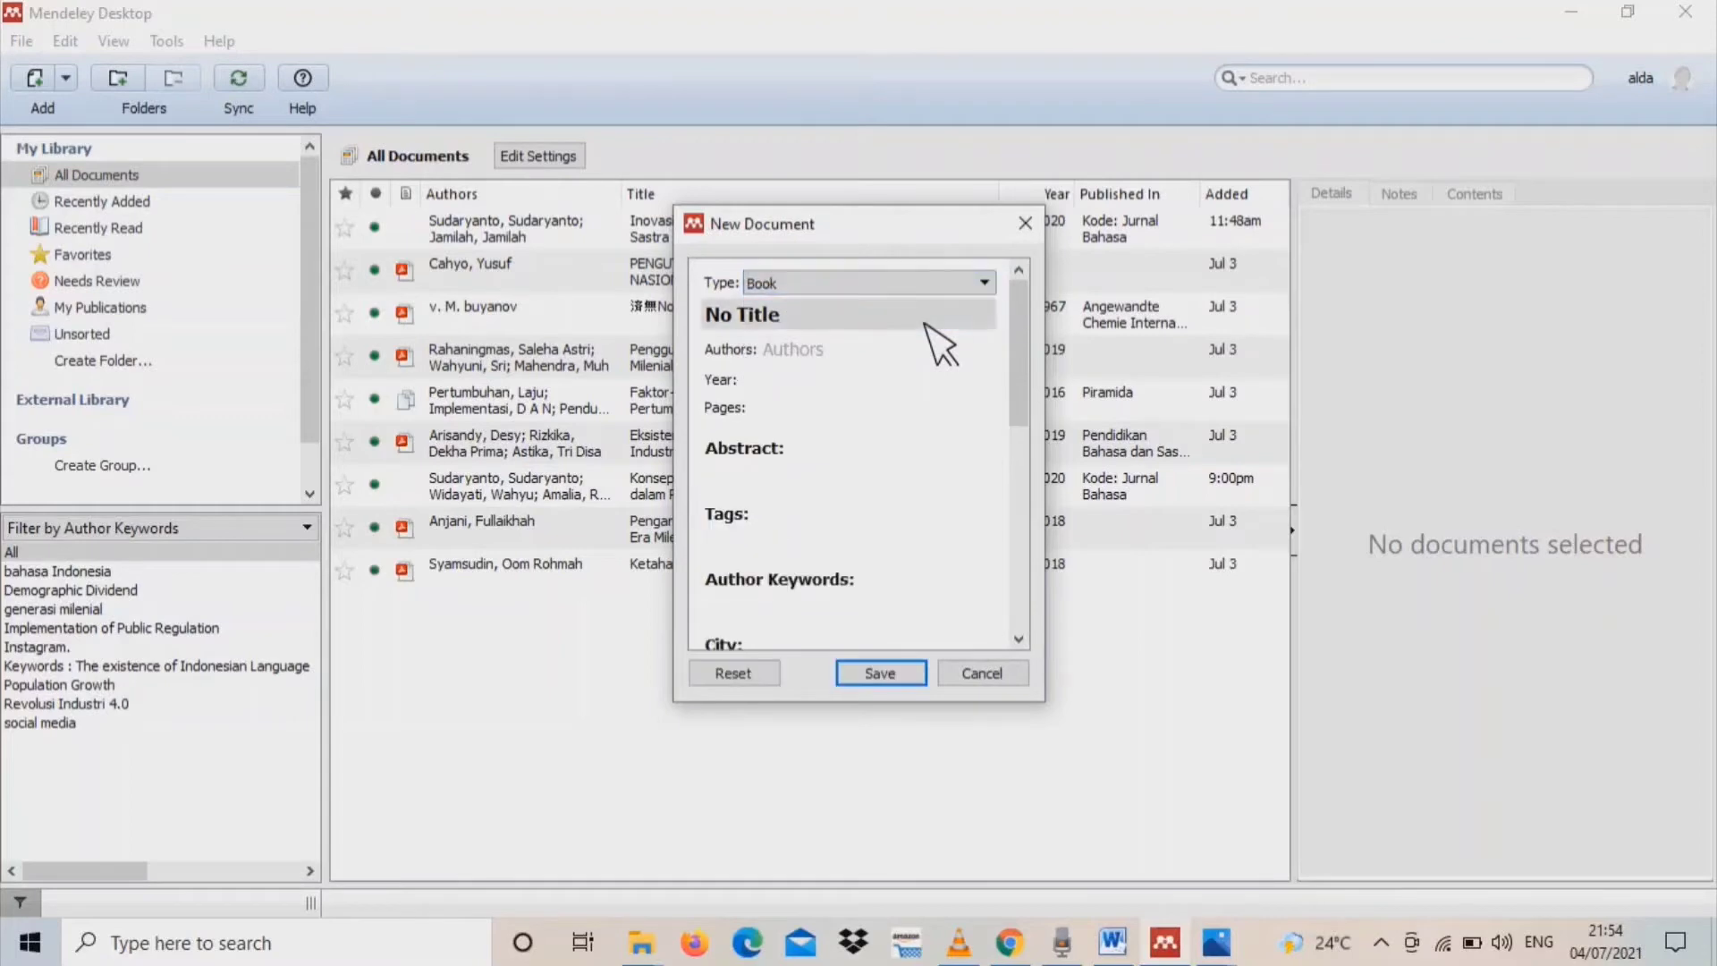
Clear the placeholder title, go through the new entry's remaining fields without filling them, and cancel the entry
{"action": "left_click", "coordinate": [859, 324]}
{"action": "left_click_drag", "start_coordinate": [859, 324], "coordinate": [724, 325]}
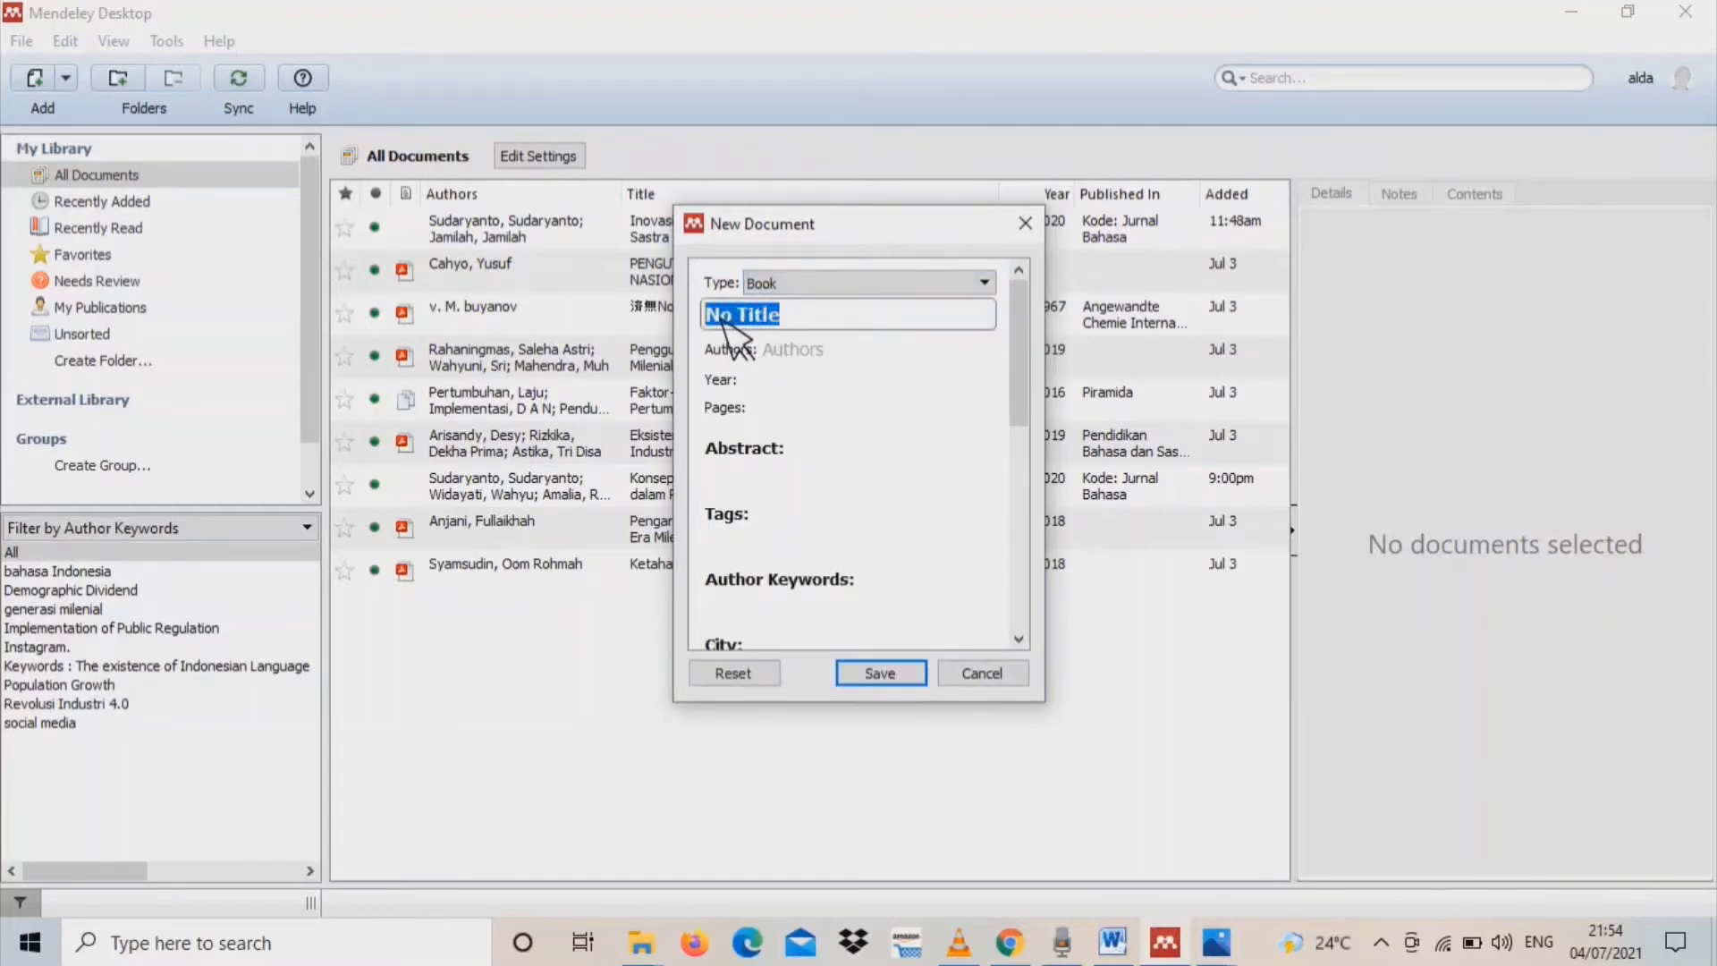
{"action": "key", "text": "BackSpace"}
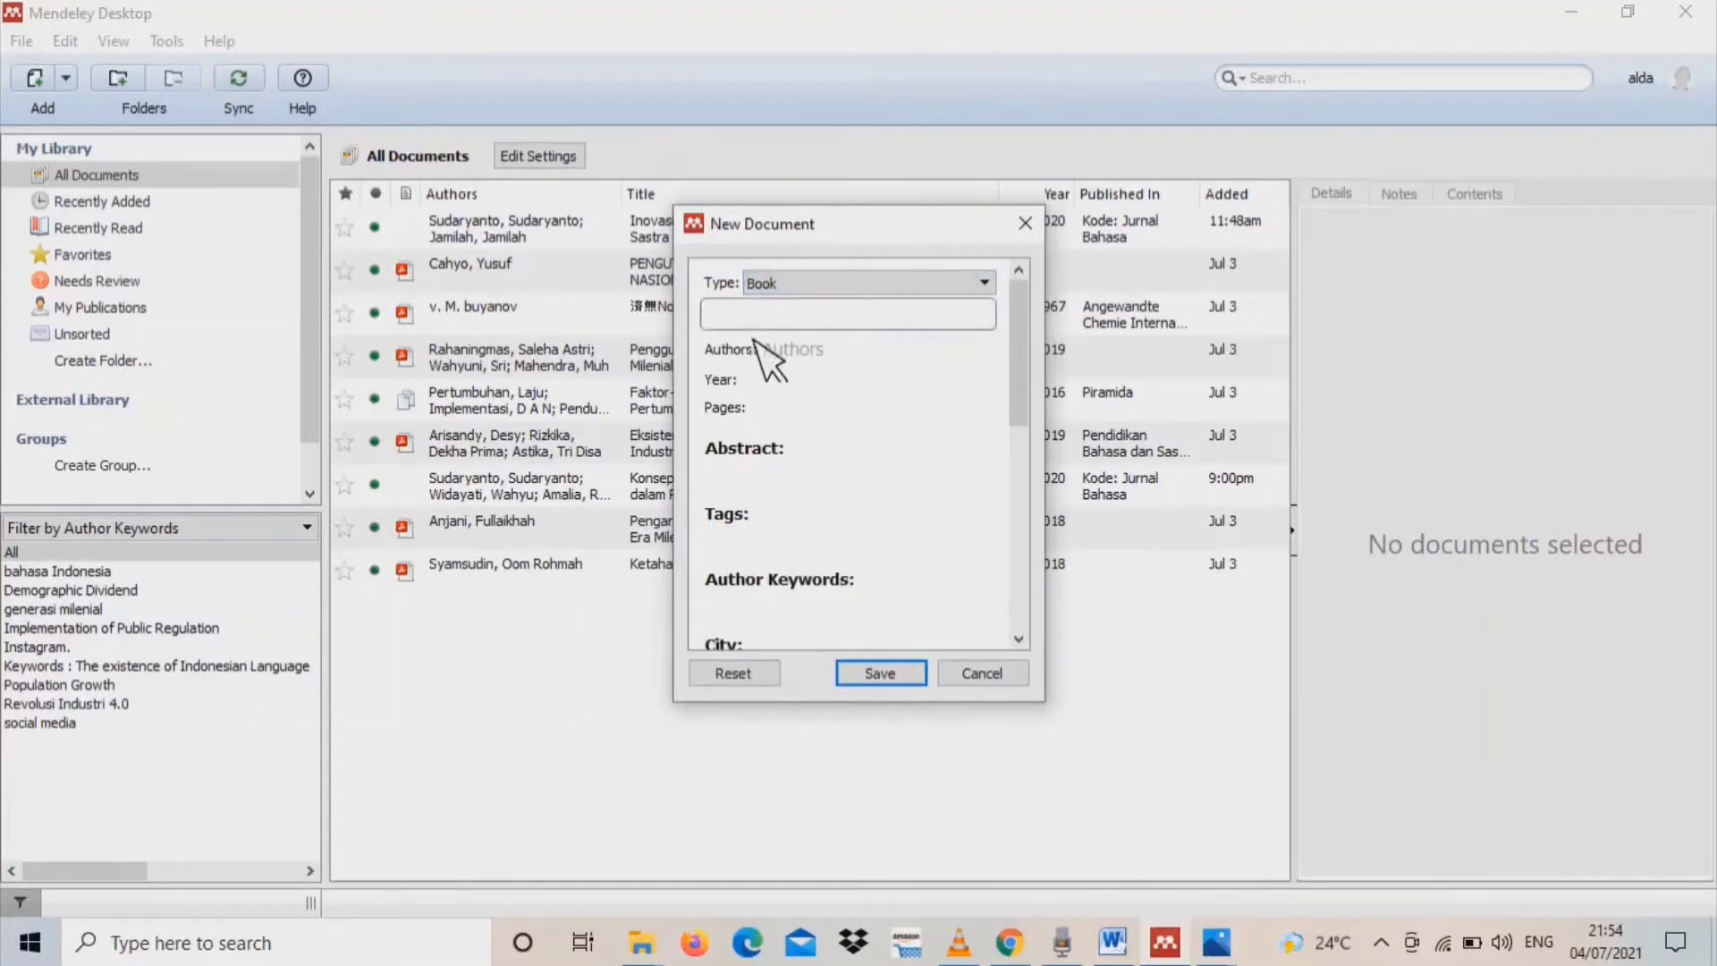
{"action": "left_click", "coordinate": [776, 355]}
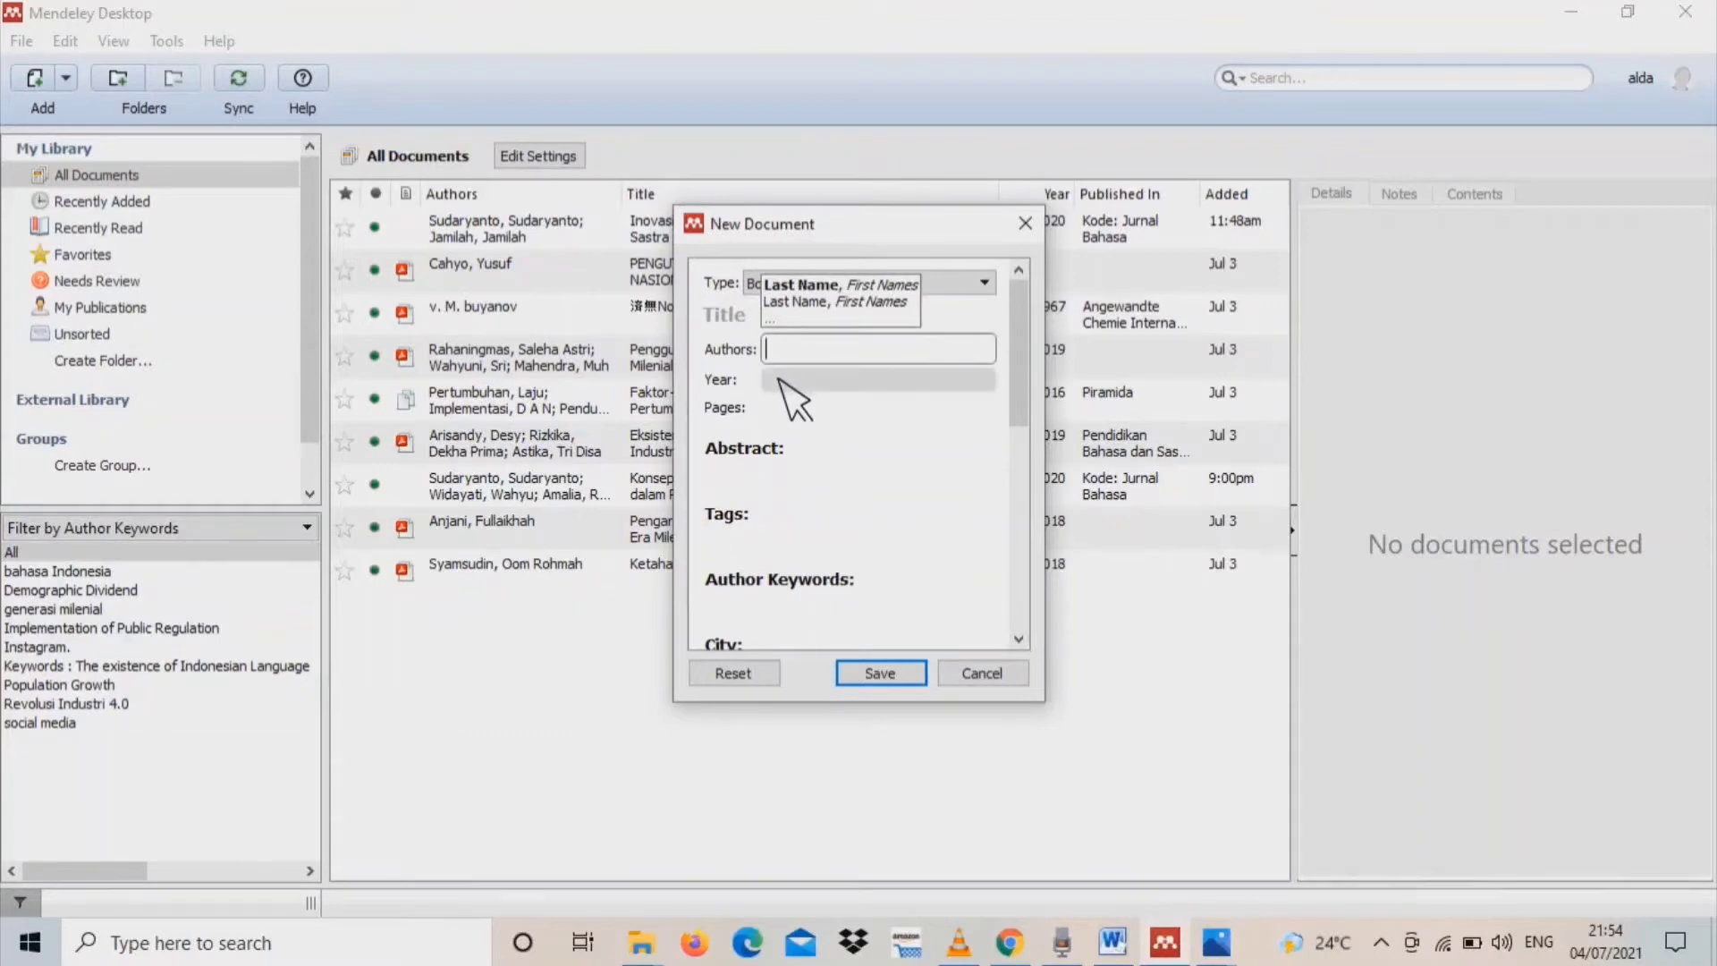
{"action": "left_click", "coordinate": [780, 379]}
{"action": "left_click", "coordinate": [780, 407]}
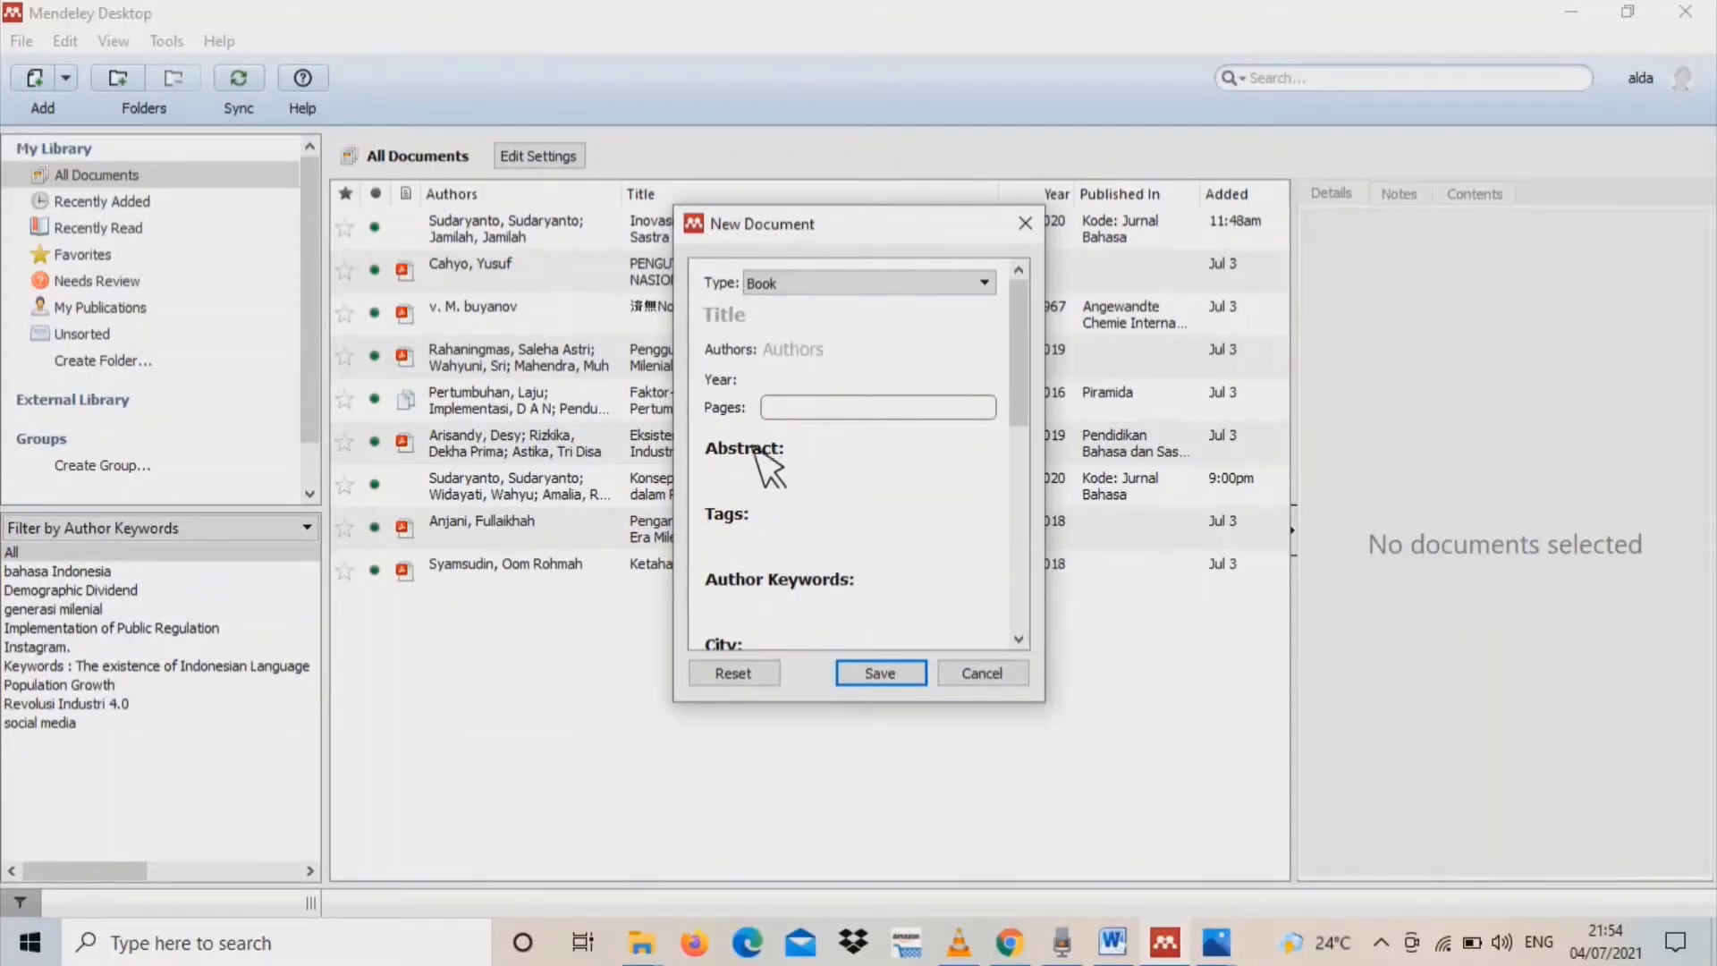
{"action": "left_click", "coordinate": [736, 478]}
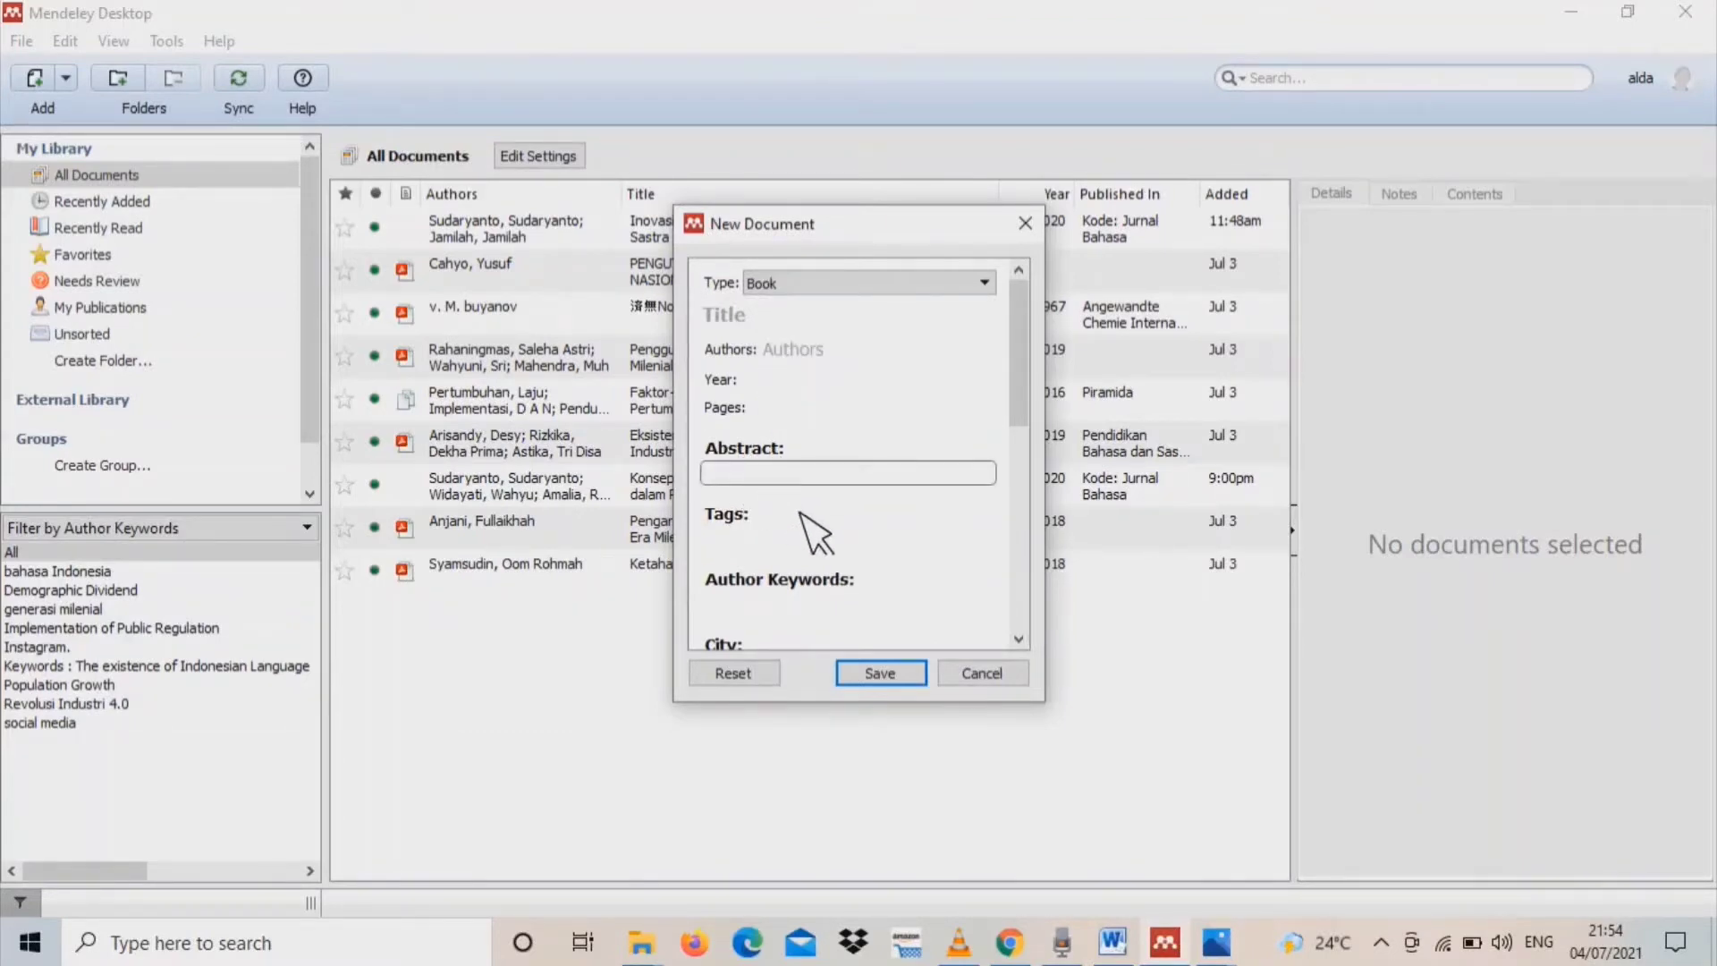
{"action": "left_click_drag", "start_coordinate": [1020, 422], "coordinate": [1020, 631]}
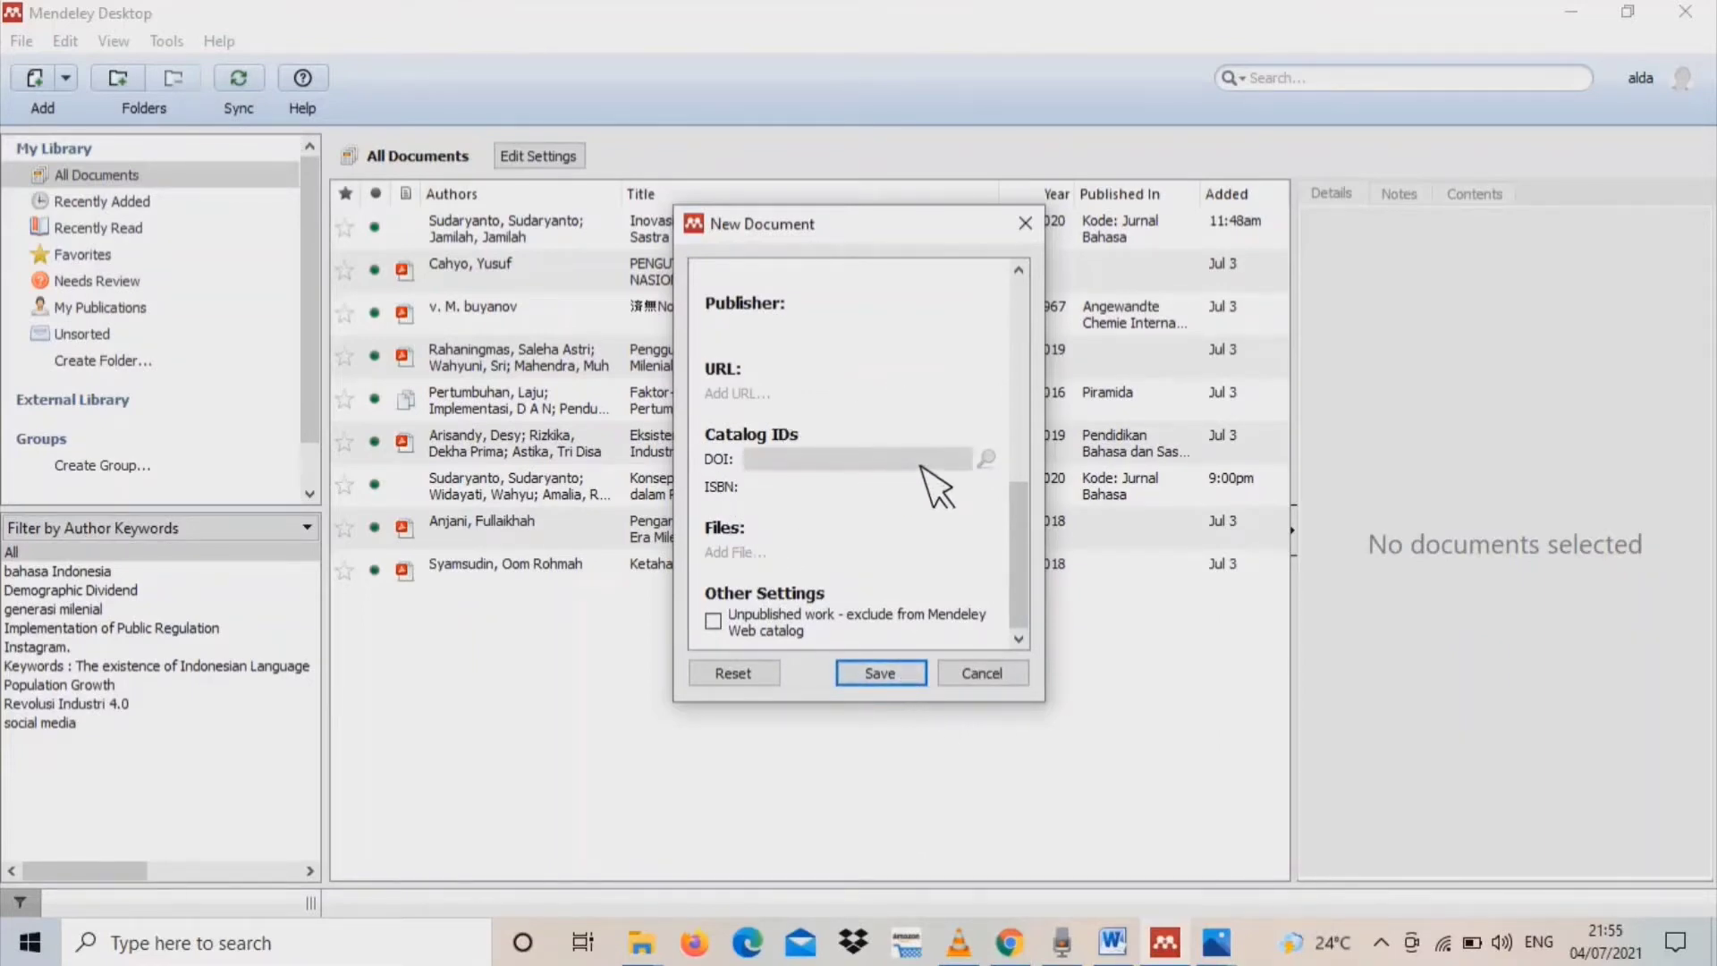
{"action": "left_click", "coordinate": [1008, 681]}
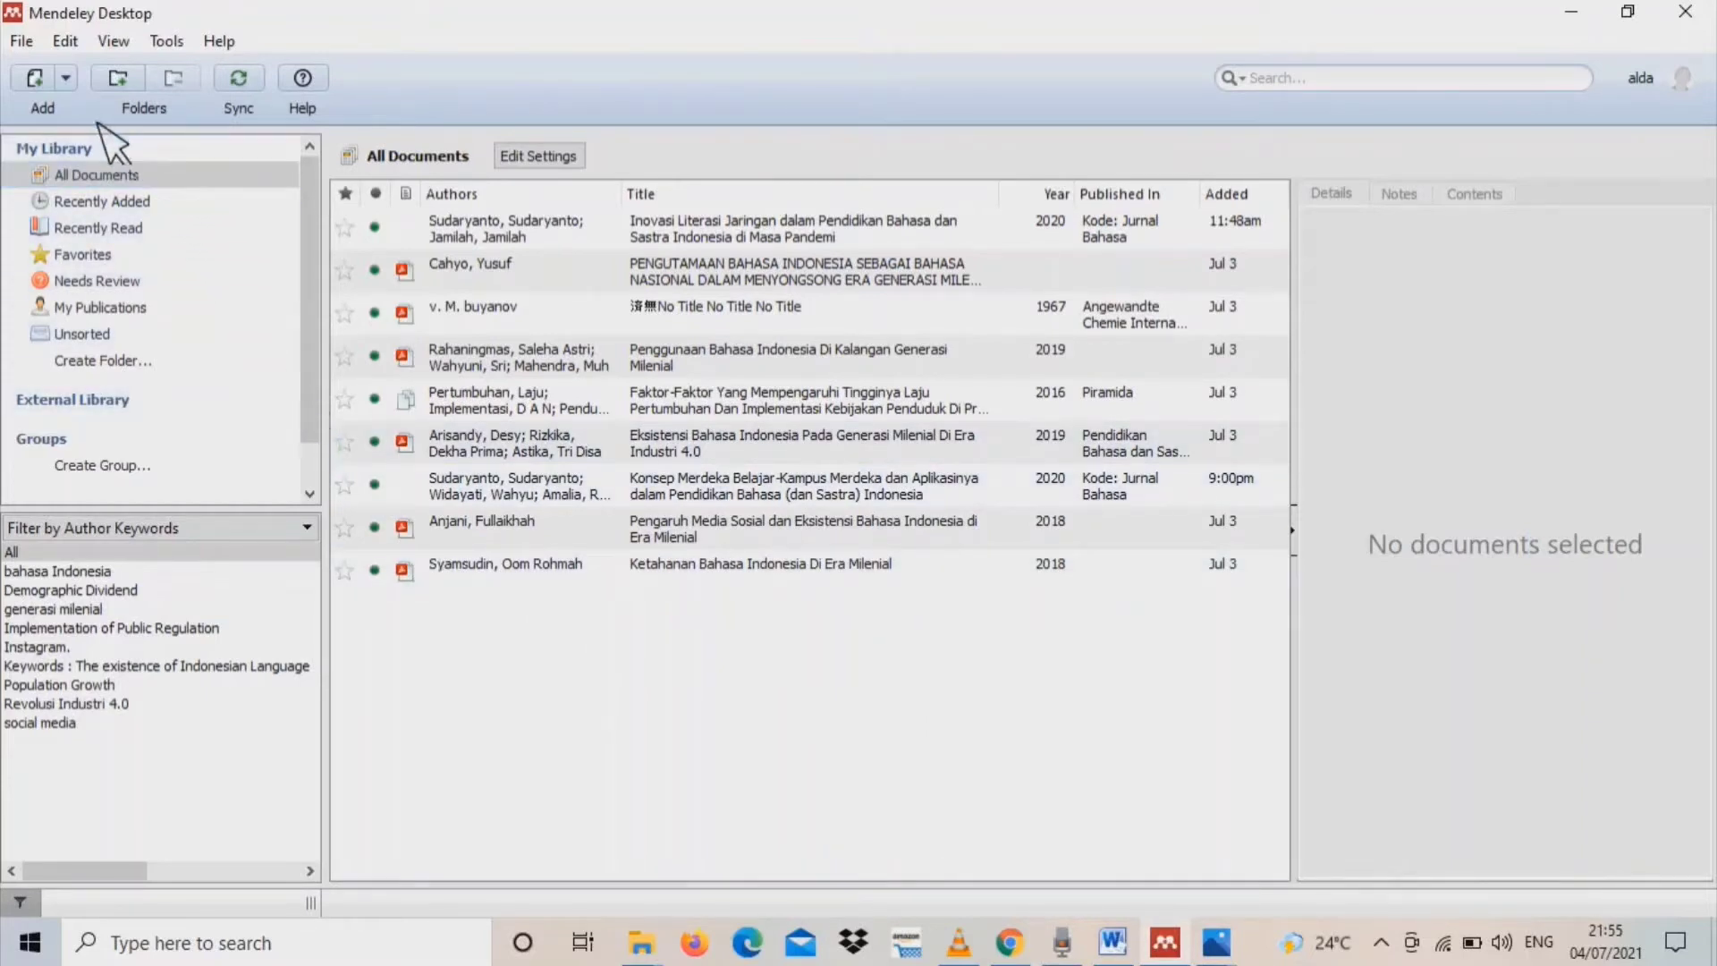
Add the 2018 B.Indonesia article PDF from the Downloads folder to the library and review its details
{"action": "left_click", "coordinate": [65, 78]}
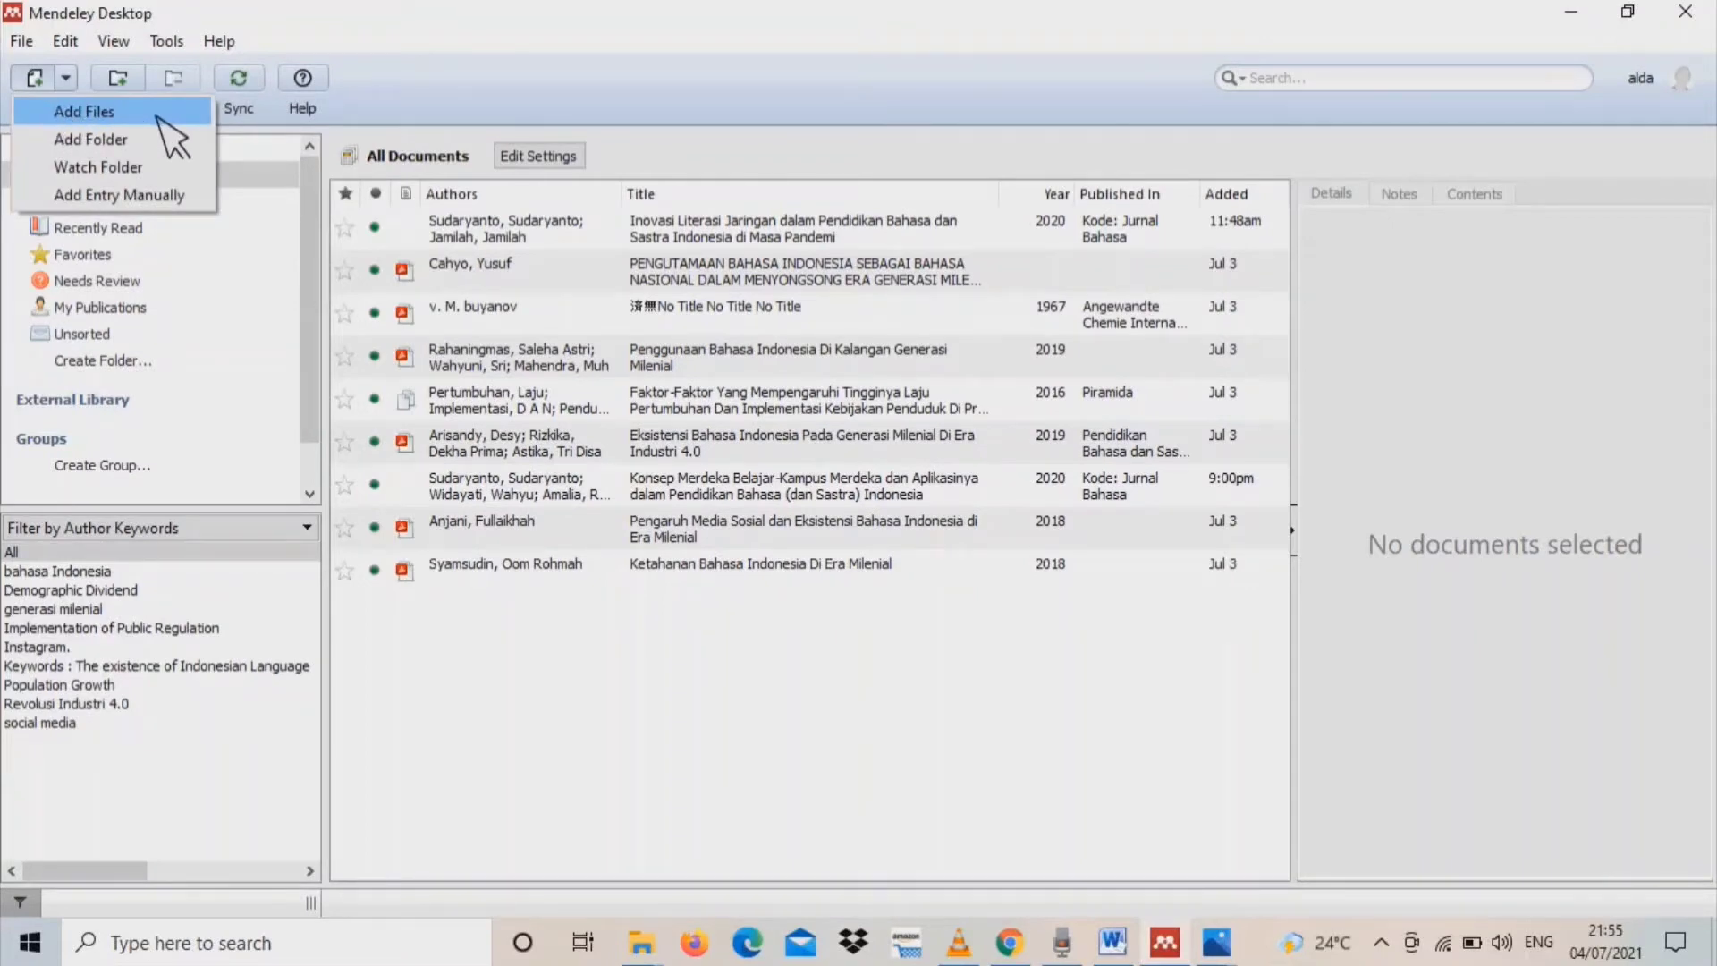
{"action": "left_click", "coordinate": [158, 117]}
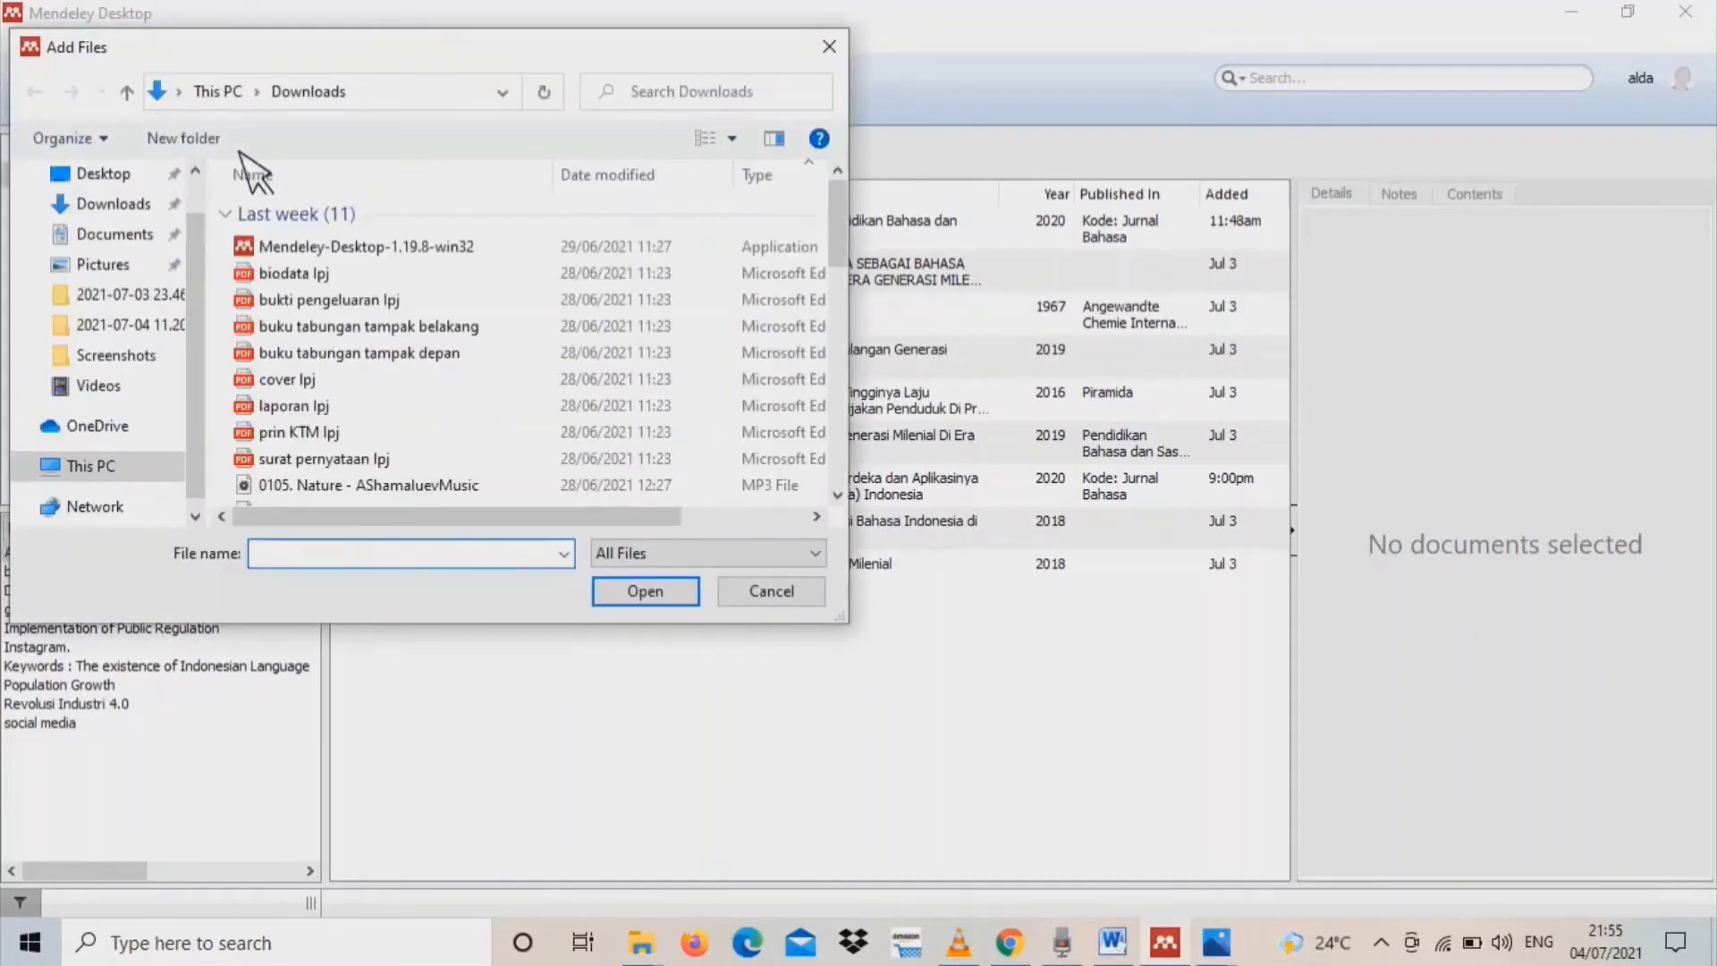
{"action": "left_click_drag", "start_coordinate": [836, 260], "coordinate": [836, 356]}
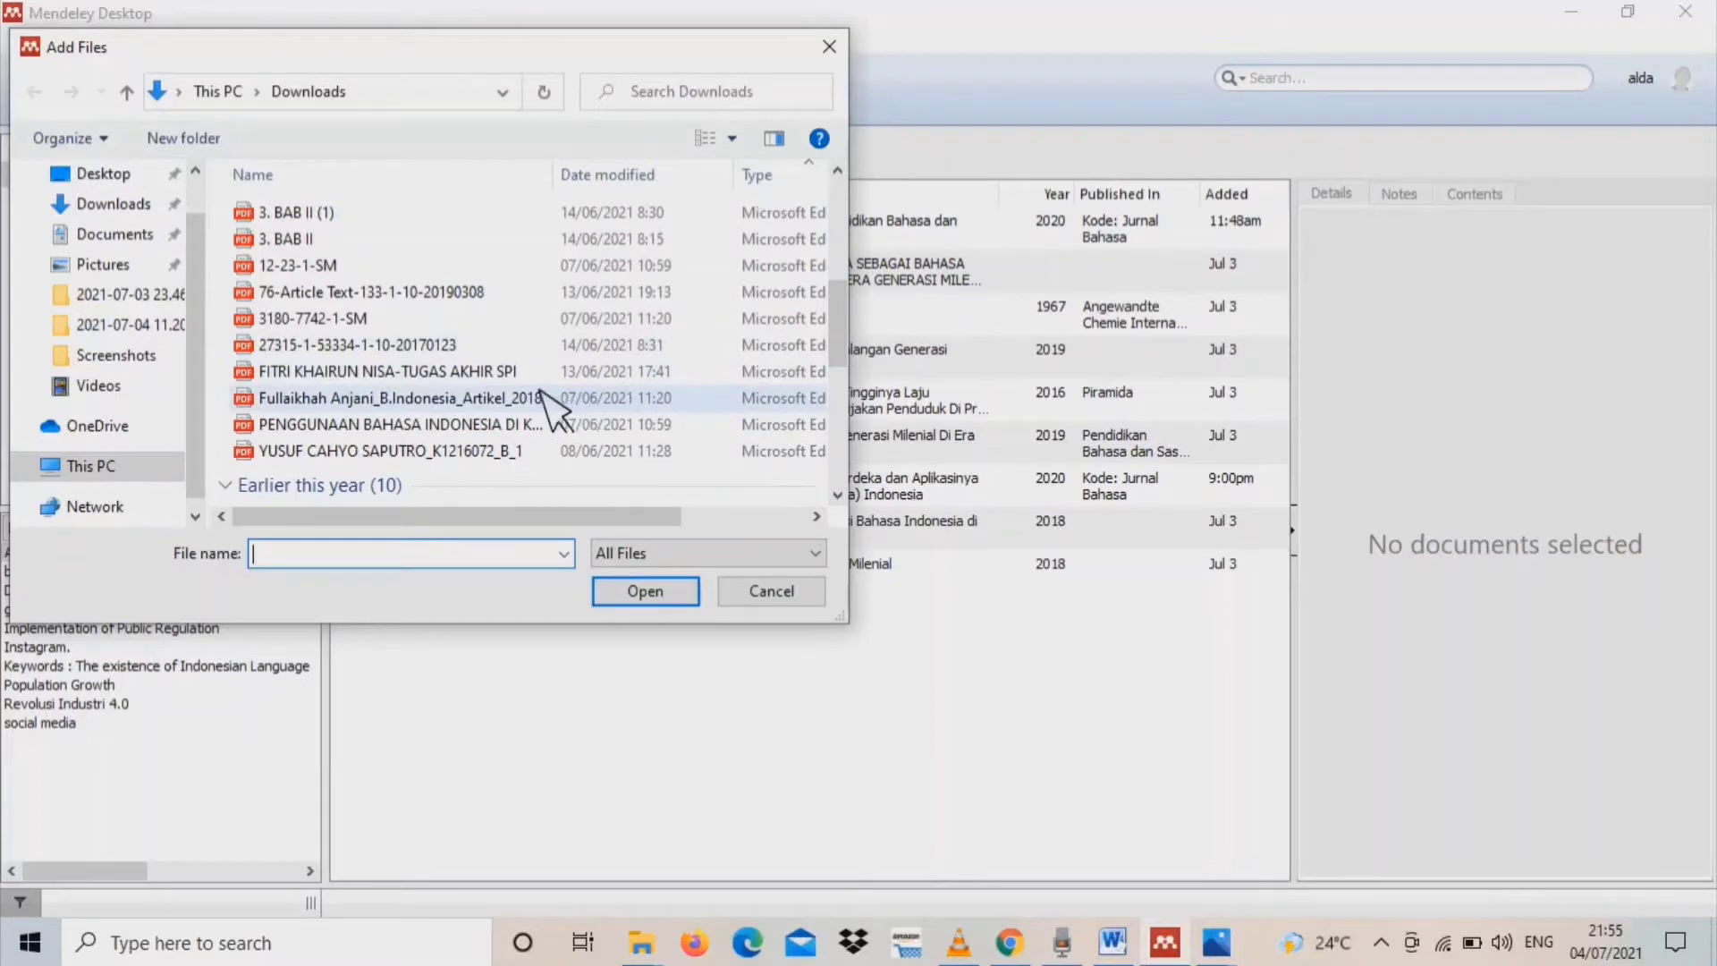
{"action": "left_click", "coordinate": [413, 403]}
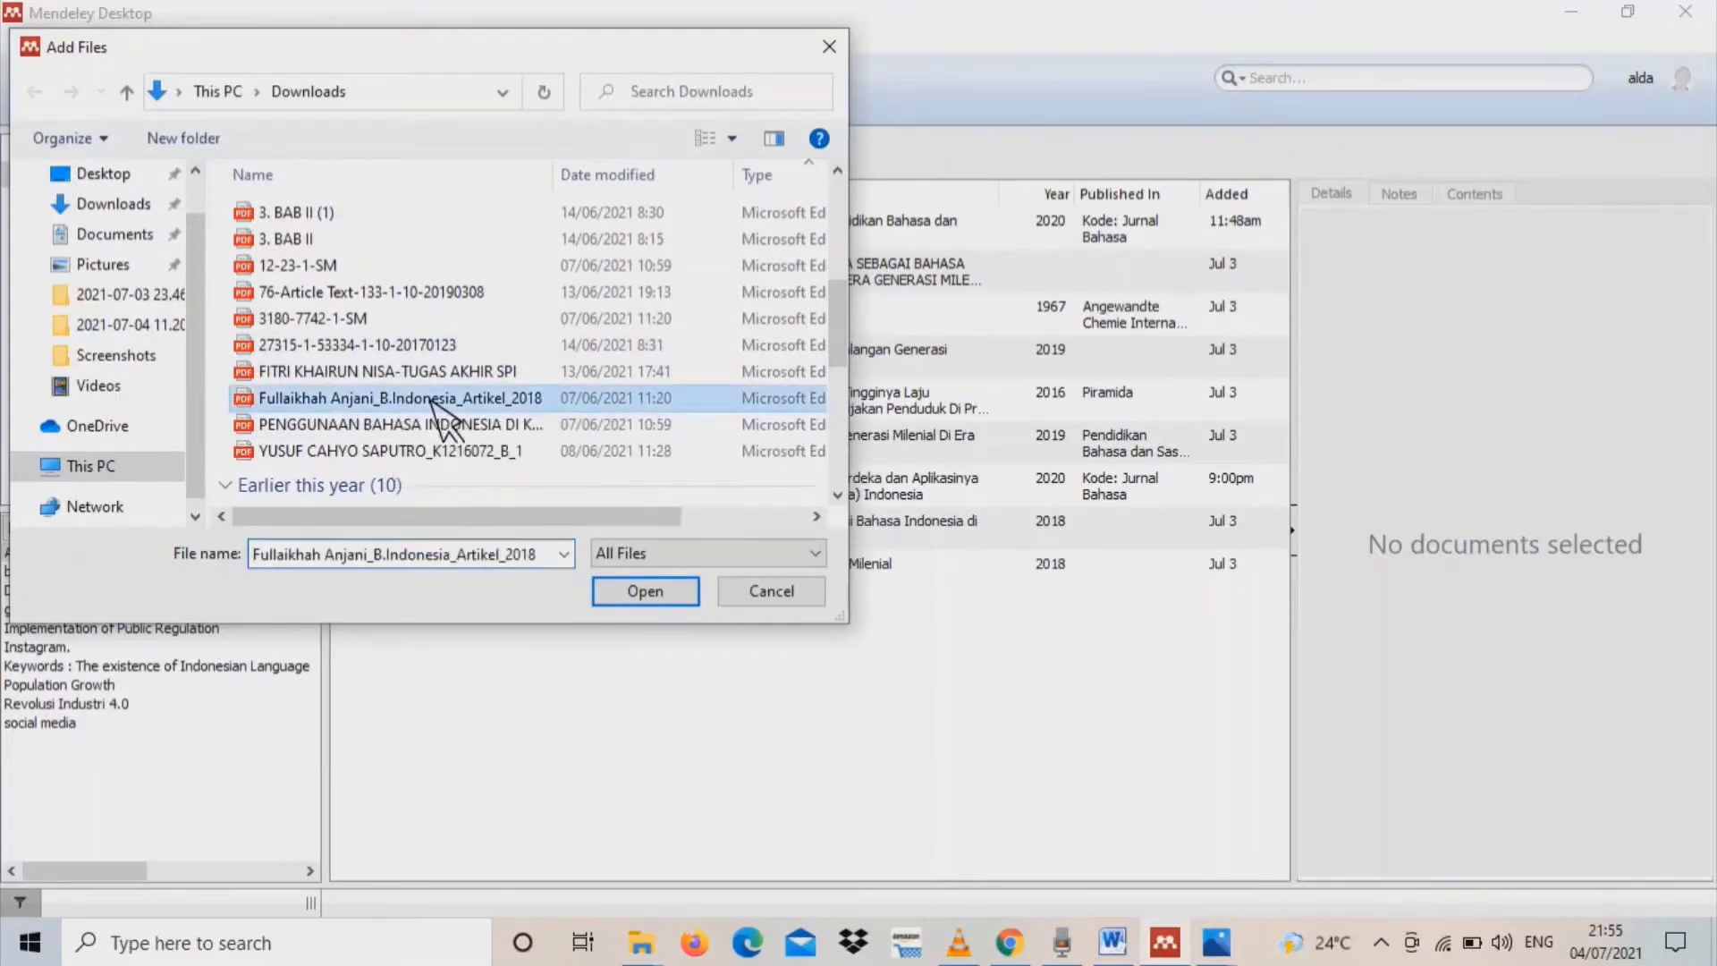
{"action": "left_click", "coordinate": [642, 590]}
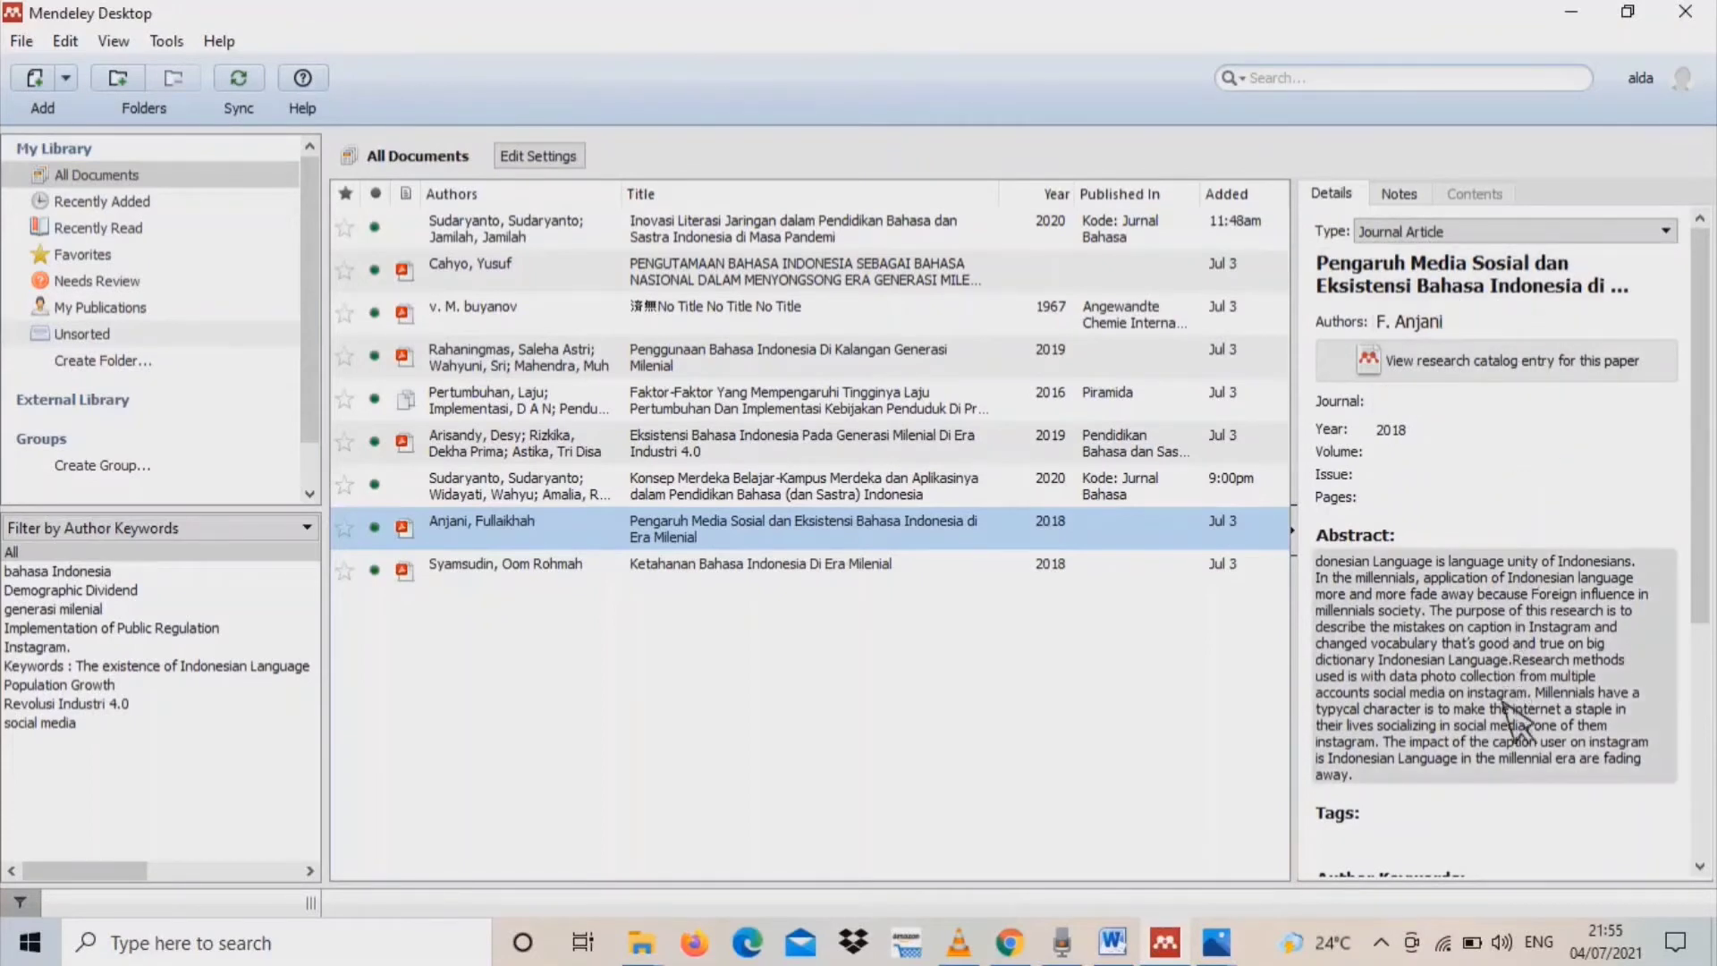
{"action": "scroll", "coordinate": [1704, 443], "scroll_direction": "down", "scroll_amount": 1}
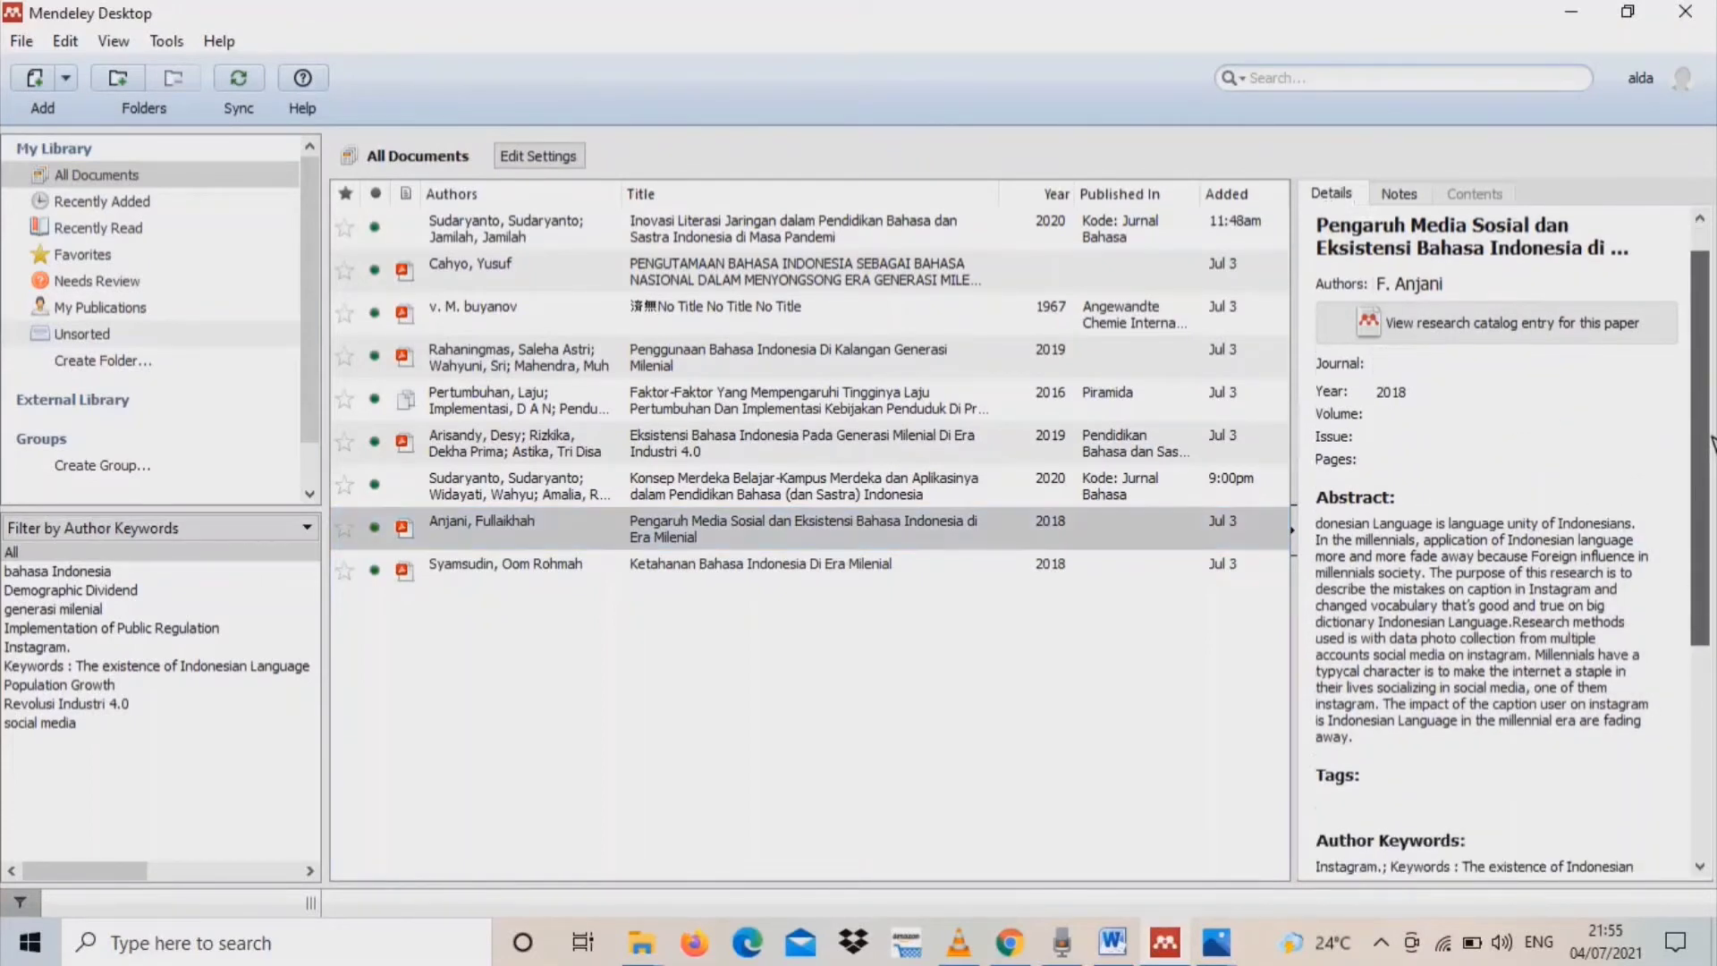
{"action": "mouse_move", "coordinate": [1712, 437]}
{"action": "left_mouse_down"}
{"action": "mouse_move", "coordinate": [1712, 506]}
{"action": "mouse_move", "coordinate": [1708, 401]}
{"action": "left_mouse_up"}
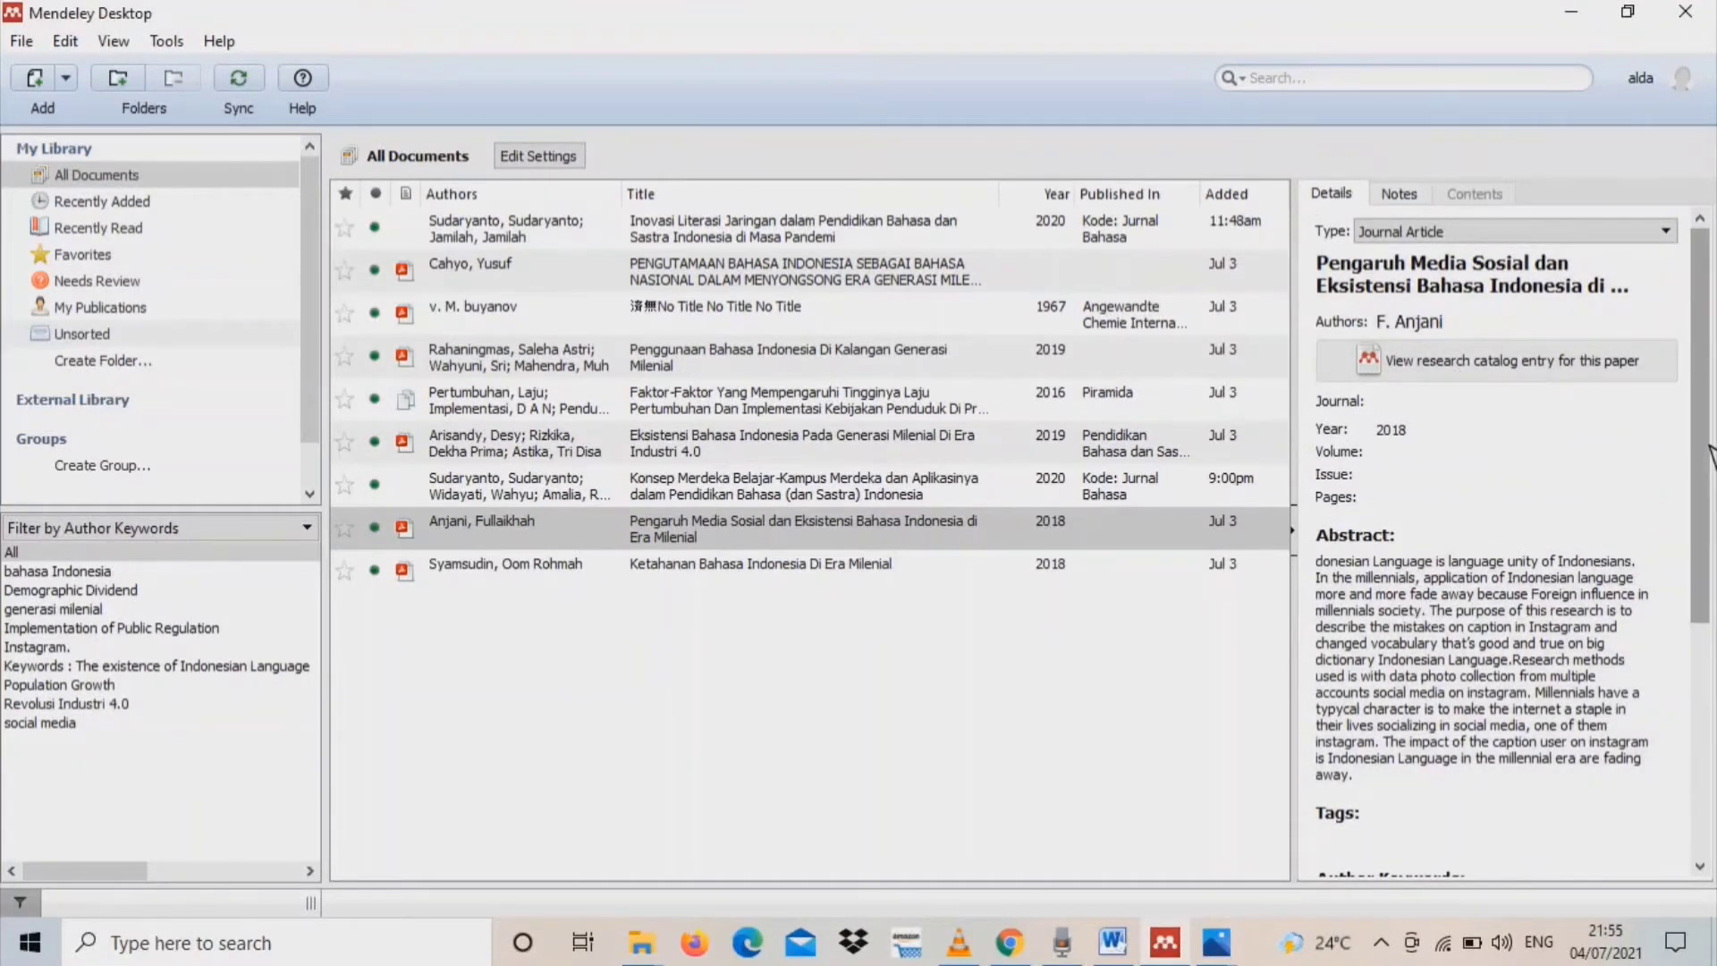
{"action": "left_click_drag", "start_coordinate": [1711, 452], "coordinate": [1706, 403]}
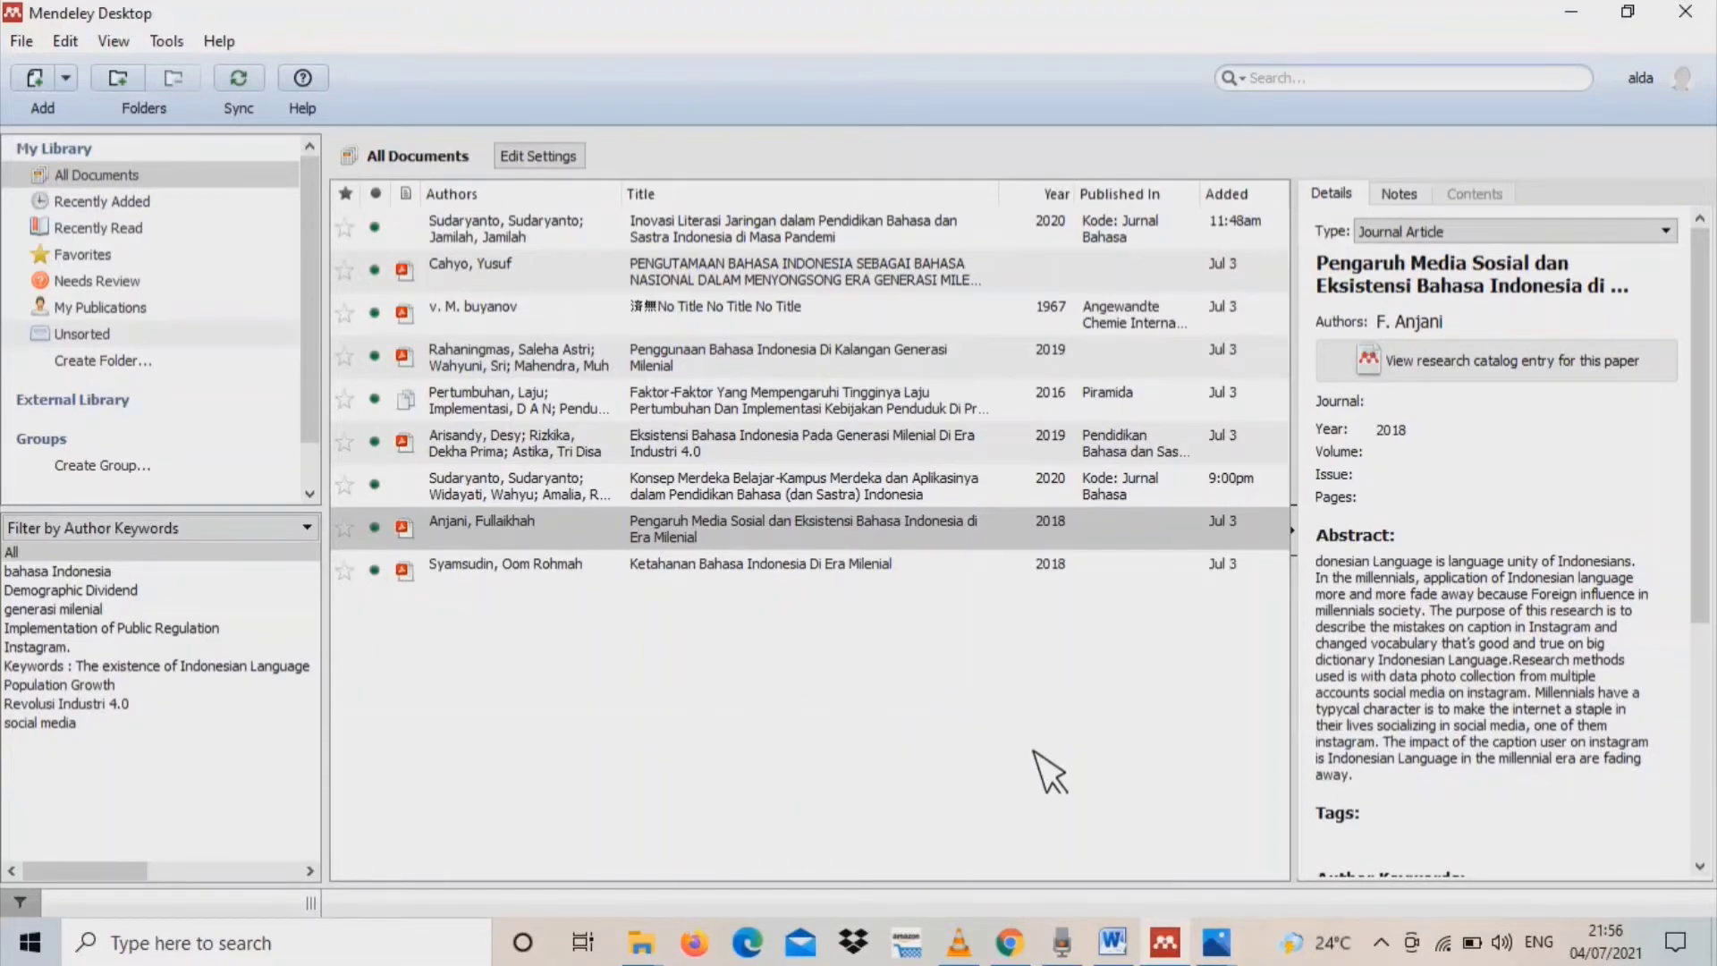
Switch to the Mendeley search page in Chrome and search for articles on "pendidikan bahasa"
{"action": "left_click", "coordinate": [1021, 938]}
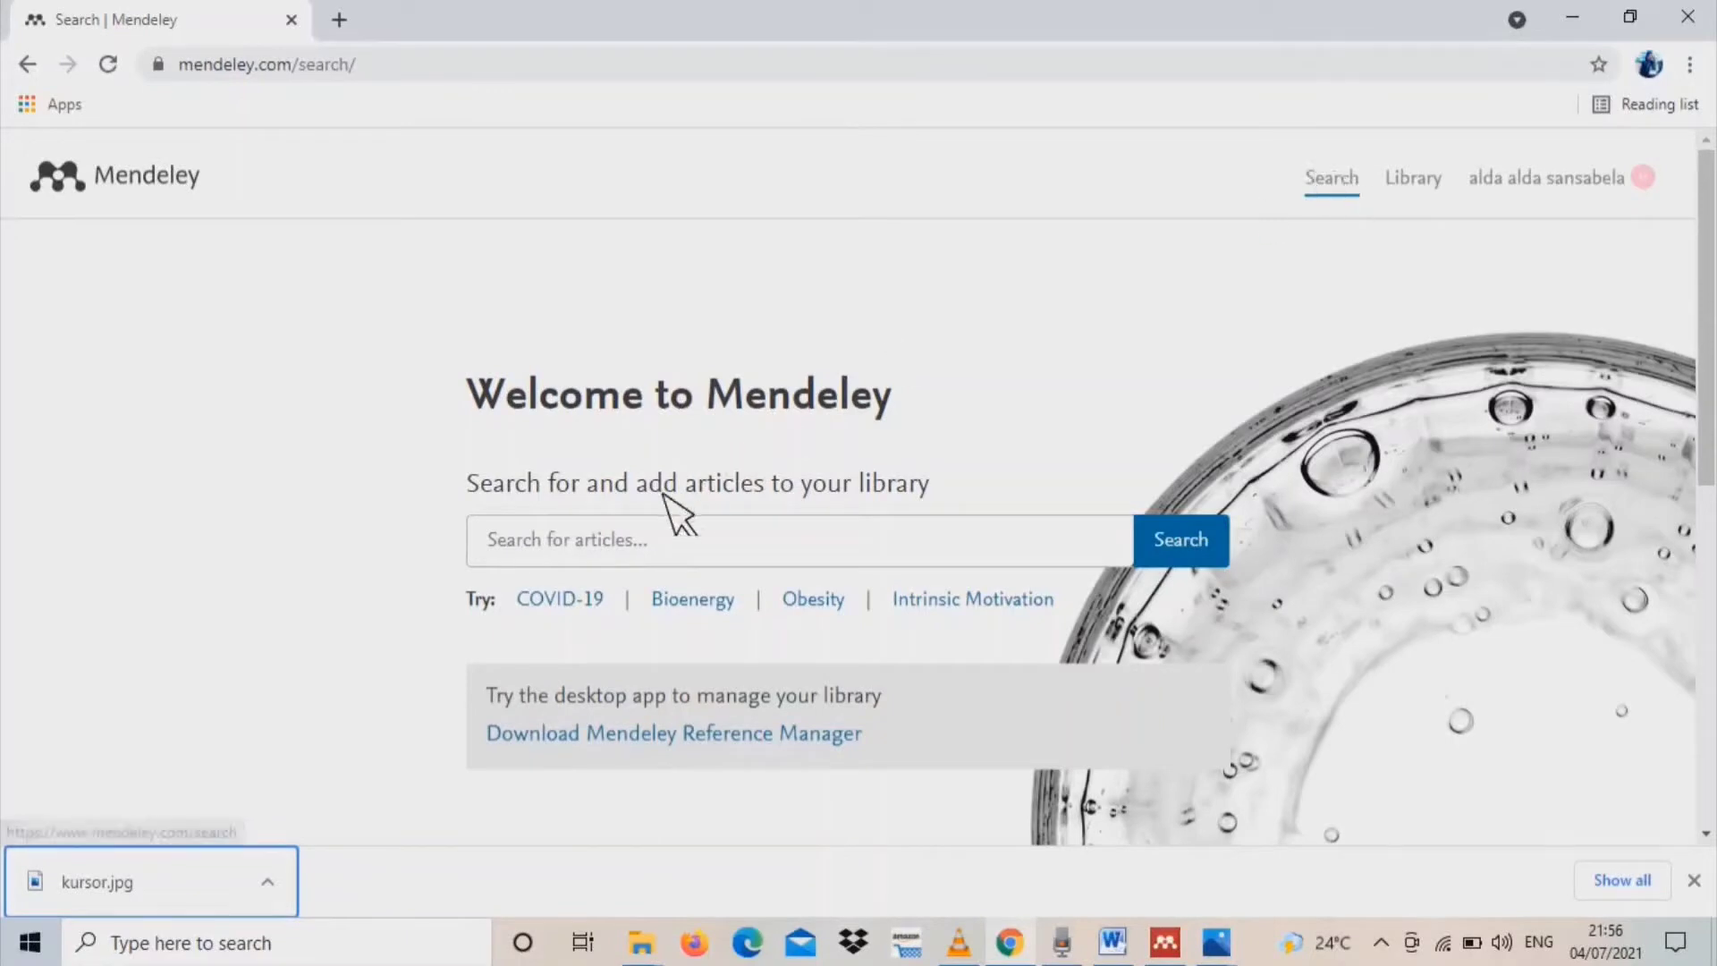
{"action": "left_click", "coordinate": [748, 564]}
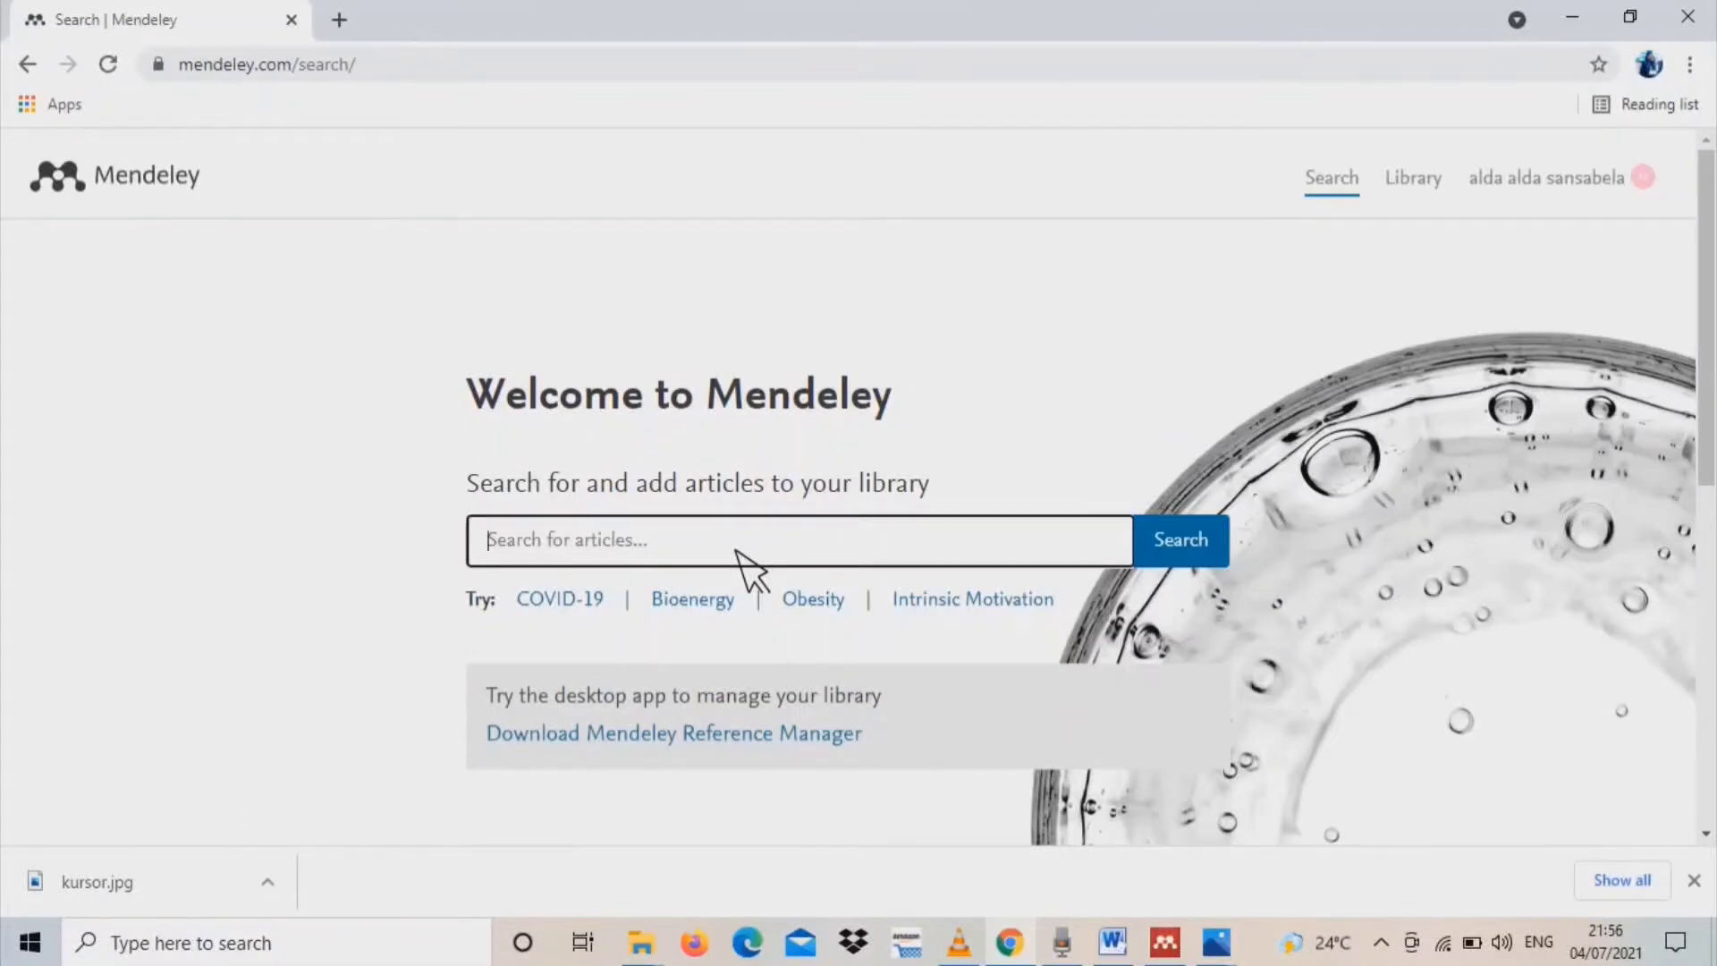
{"action": "type", "text": "pendidikan bahasa"}
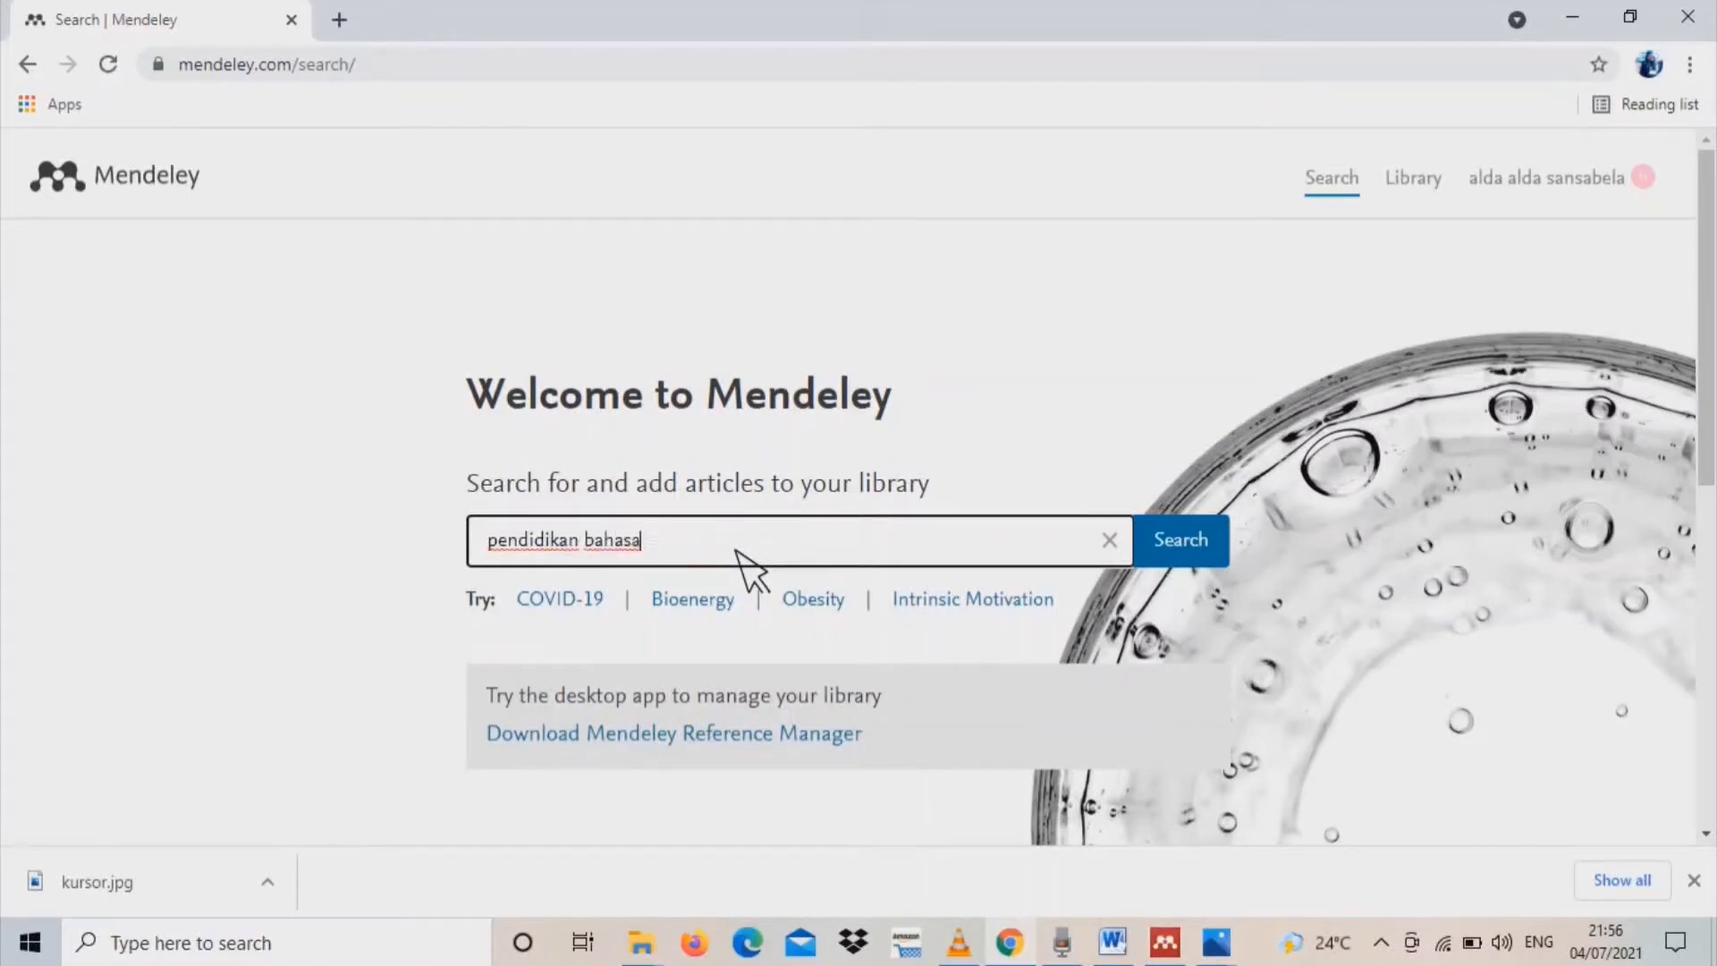
{"action": "left_click", "coordinate": [1227, 549]}
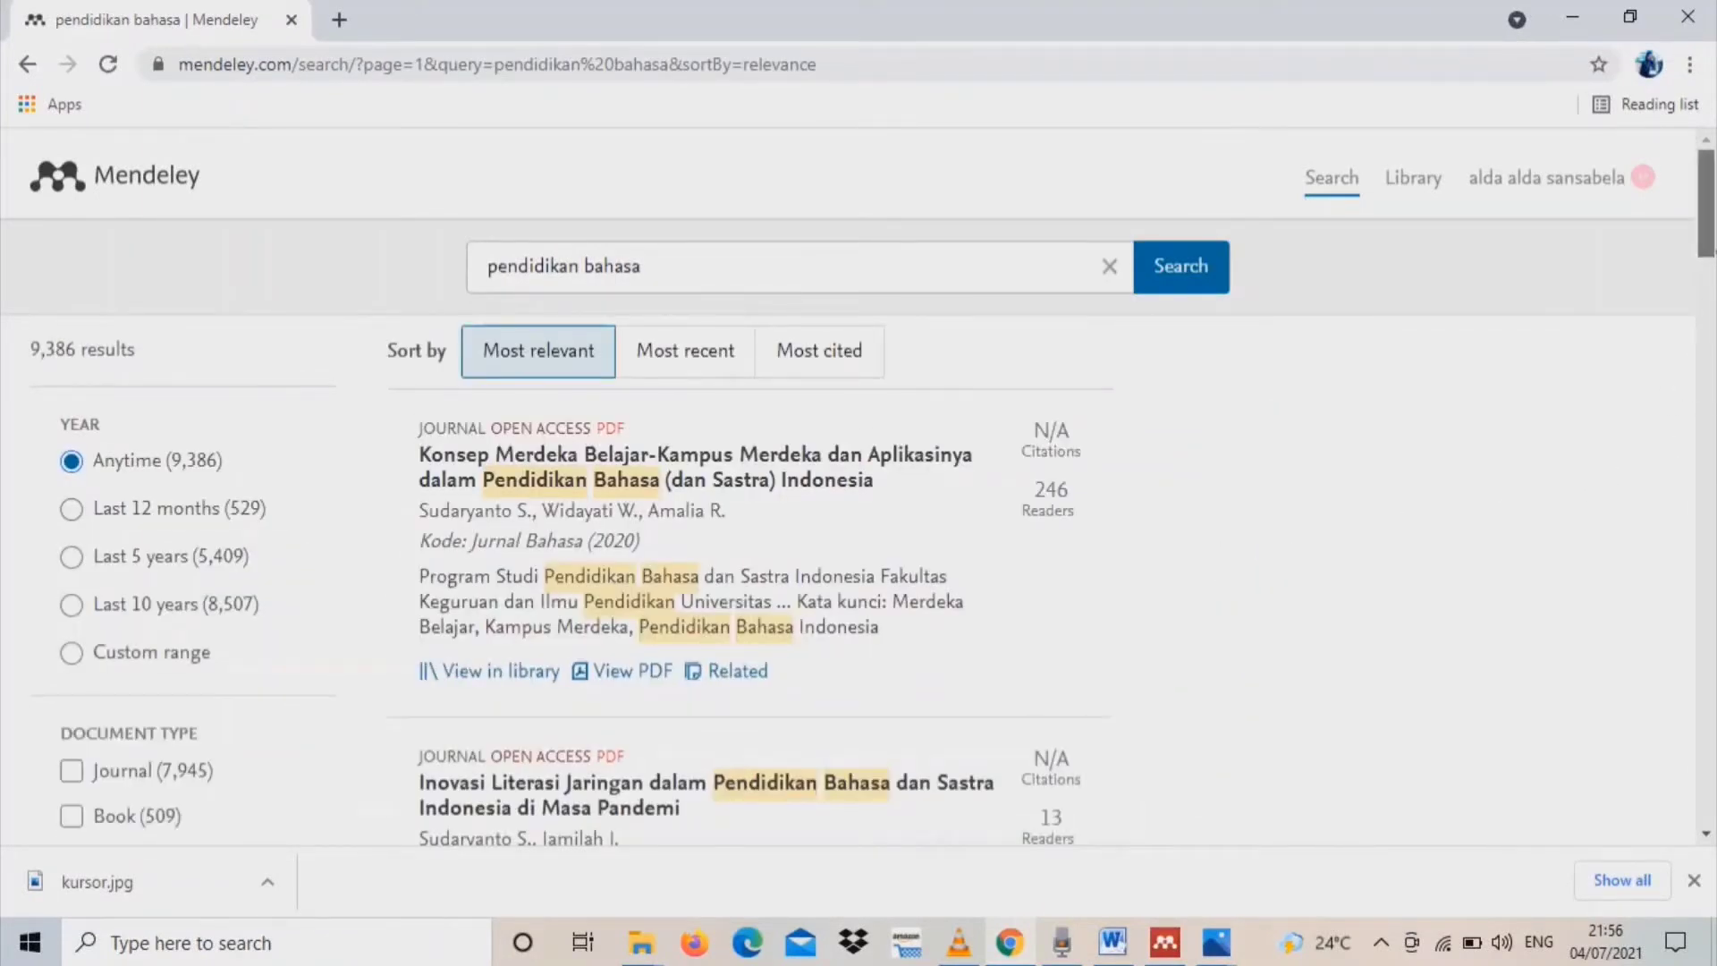
Add the article "Kebijakan pendidikan bahasa asing di Indonesia dalam perspektif masyarakat global" from the search results to the library
{"action": "left_click_drag", "start_coordinate": [1709, 258], "coordinate": [1572, 429]}
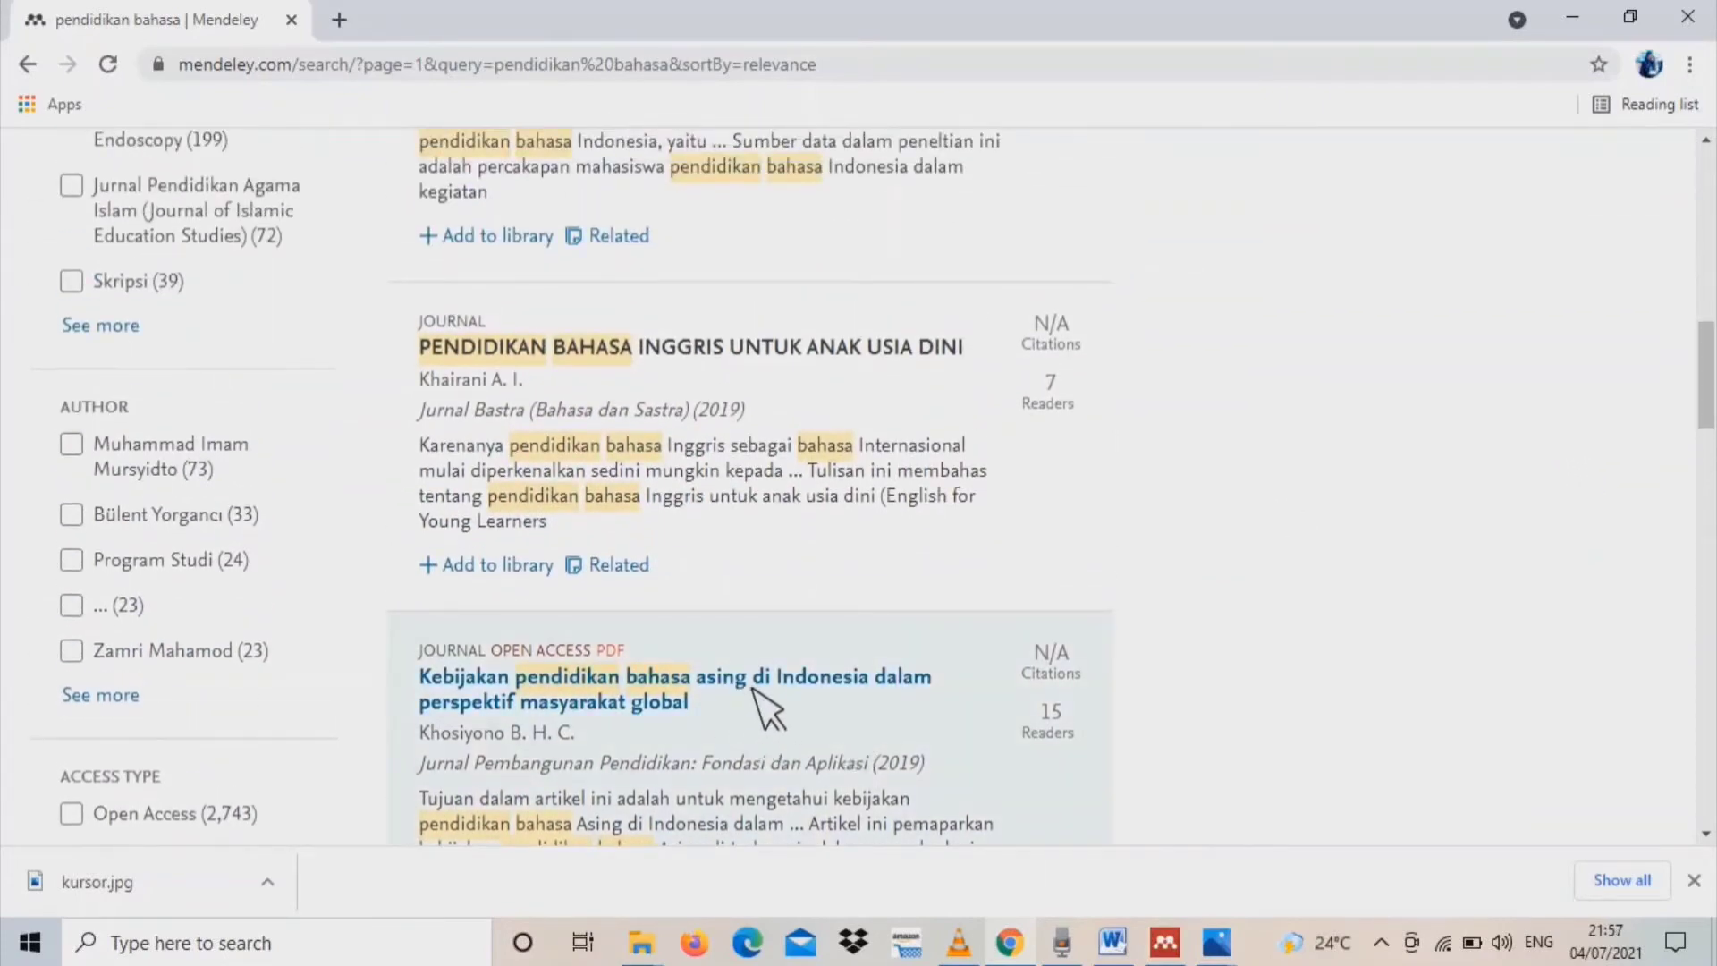
{"action": "left_click", "coordinate": [657, 711]}
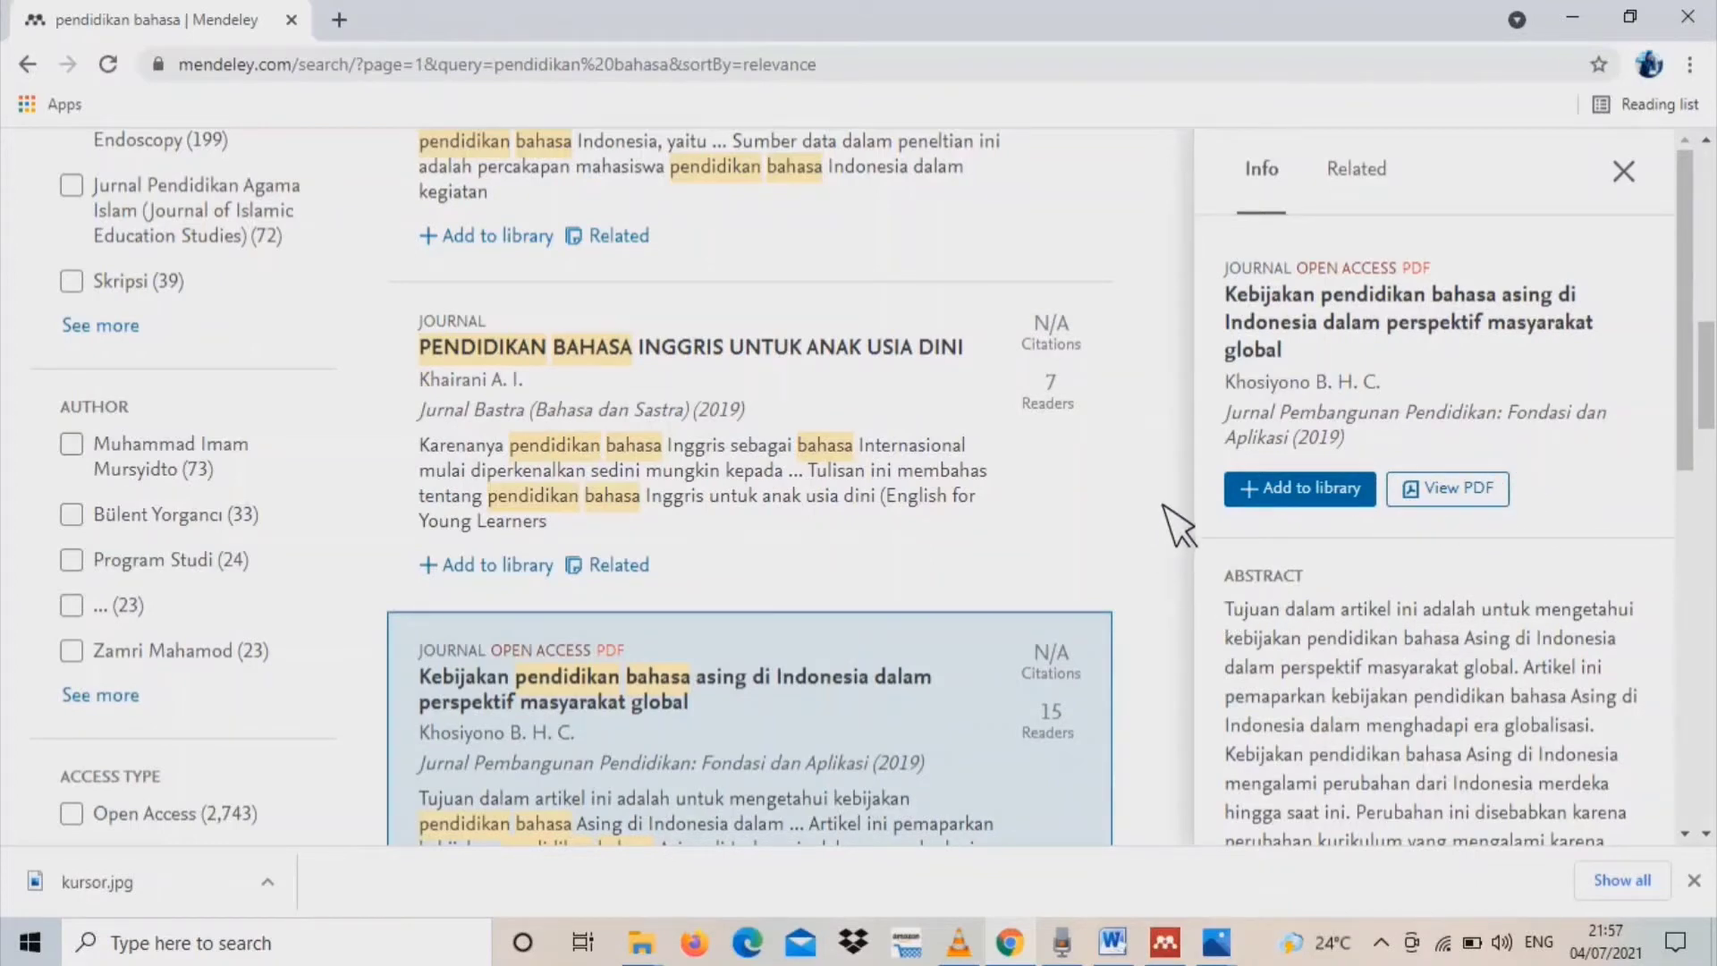
{"action": "left_click", "coordinate": [1329, 490]}
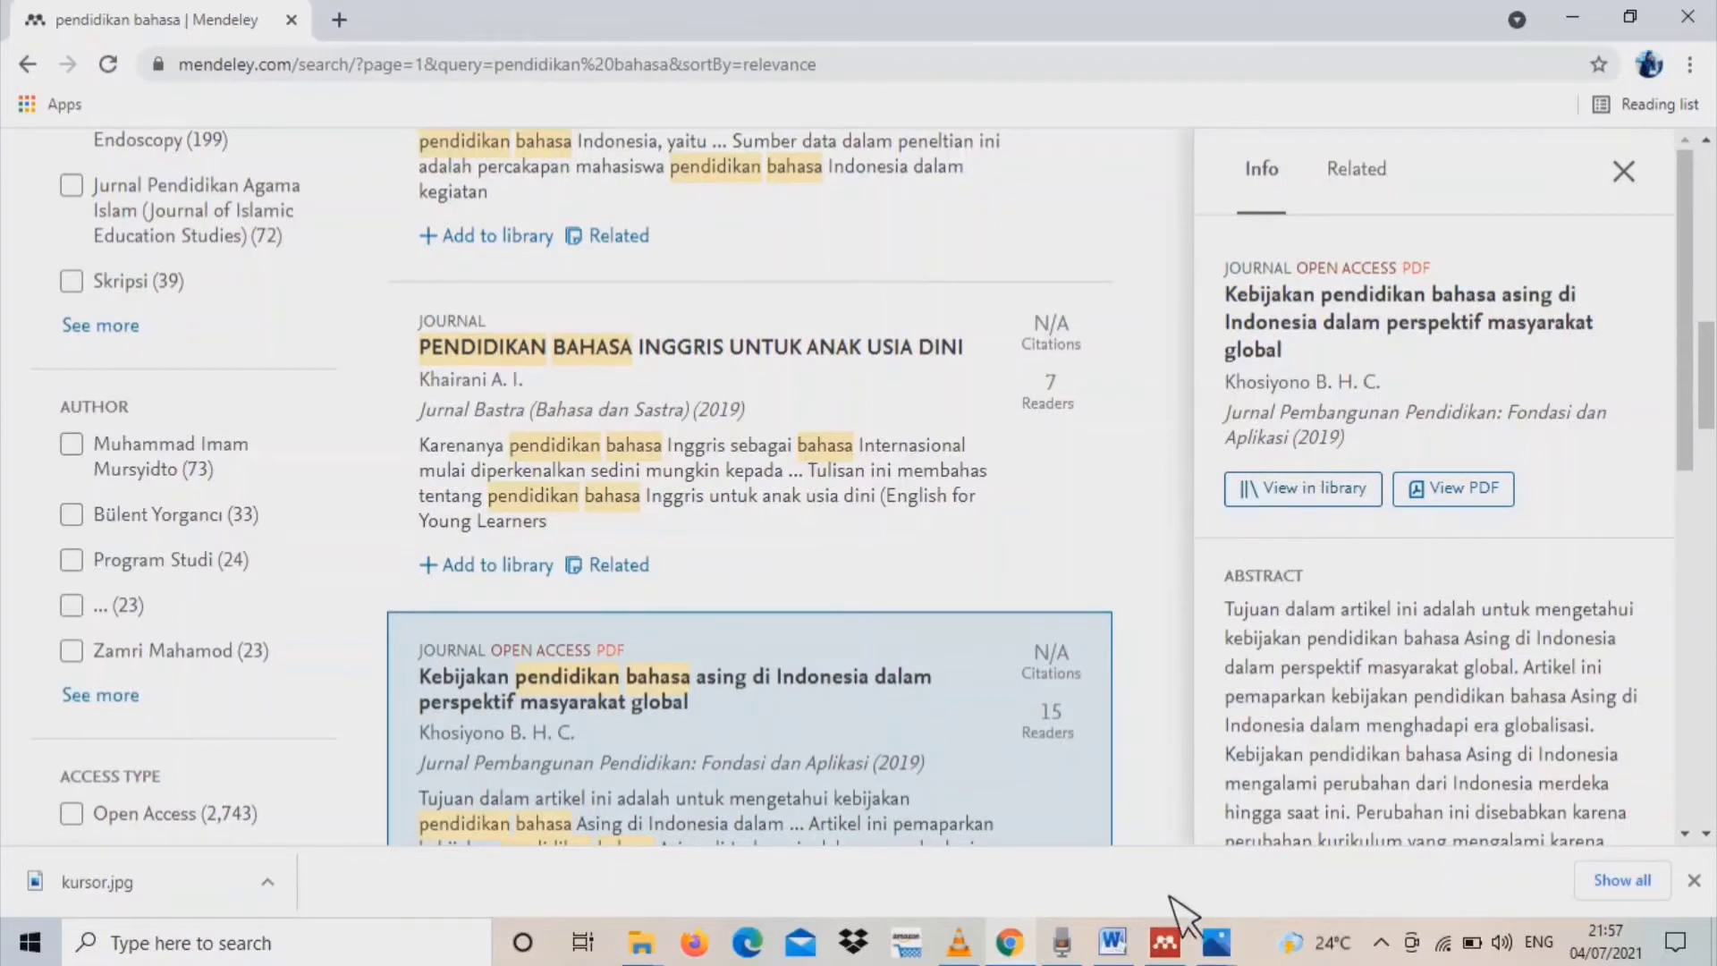
Switch back to Mendeley Desktop, synchronize the library with Mendeley Web, and review the details of the "Kebijakan pendidikan bahasa asing" article
{"action": "left_click", "coordinate": [1166, 946]}
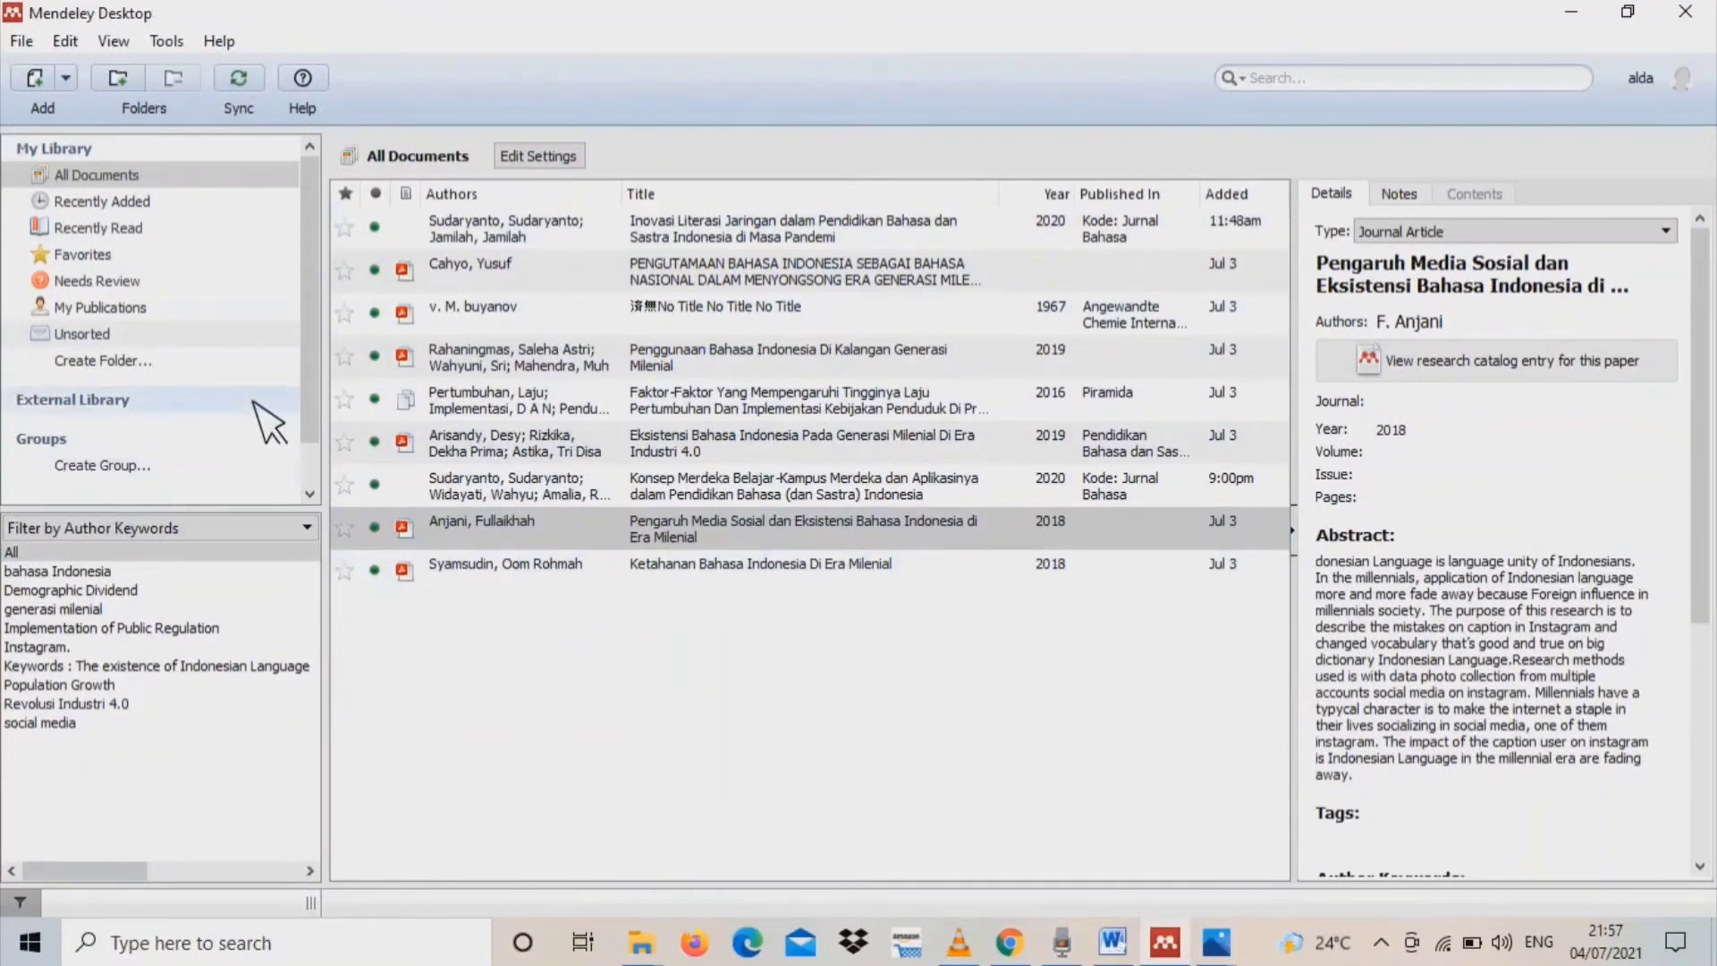
{"action": "left_click", "coordinate": [254, 90]}
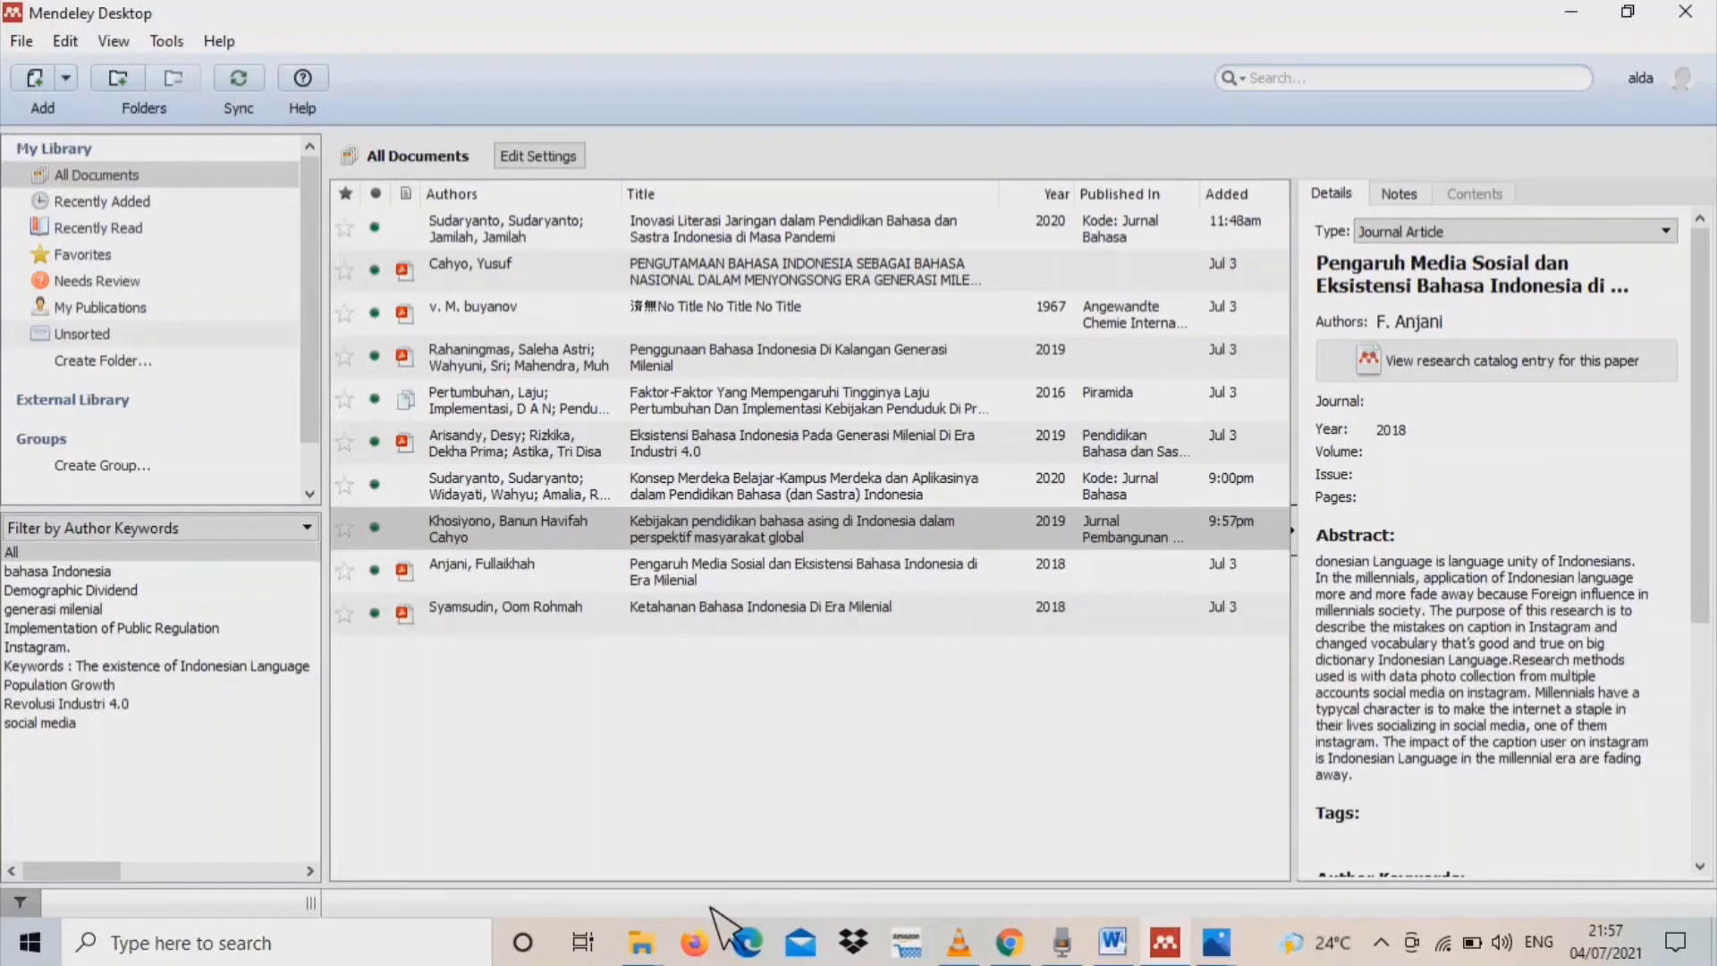
{"action": "left_click", "coordinate": [930, 528]}
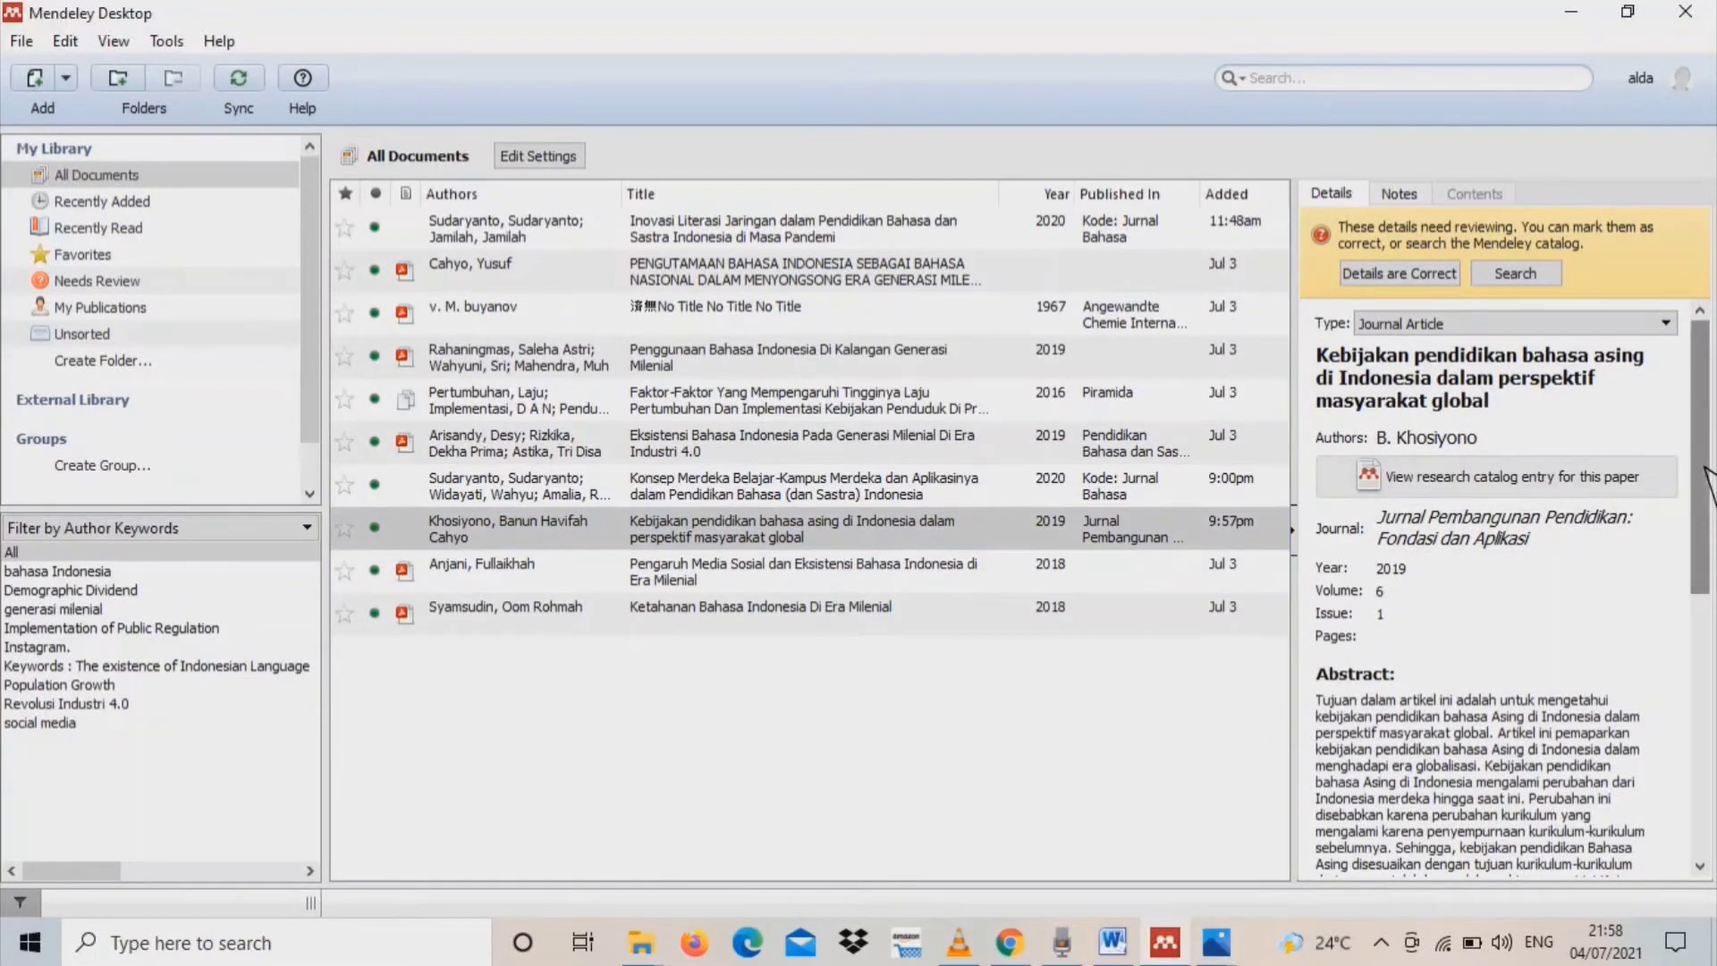
{"action": "scroll", "coordinate": [1704, 471], "scroll_direction": "down", "scroll_amount": 2}
{"action": "scroll", "coordinate": [1704, 471], "scroll_direction": "up", "scroll_amount": 2}
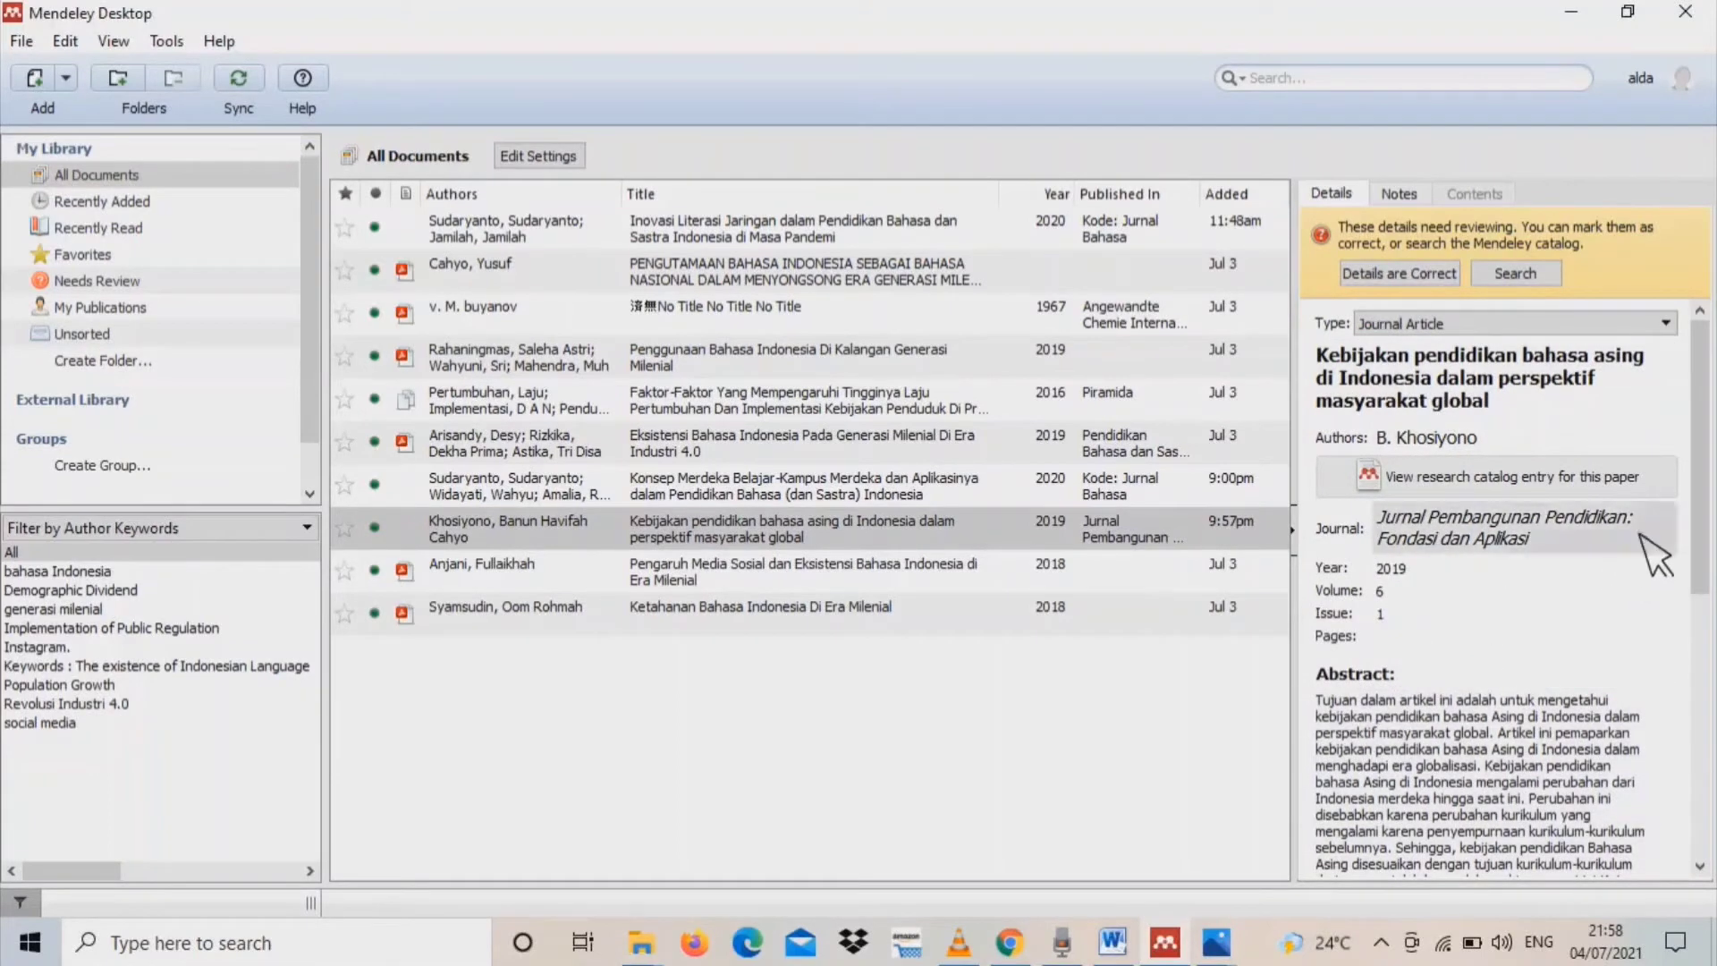
{"action": "scroll", "coordinate": [1658, 557], "scroll_direction": "down", "scroll_amount": 10}
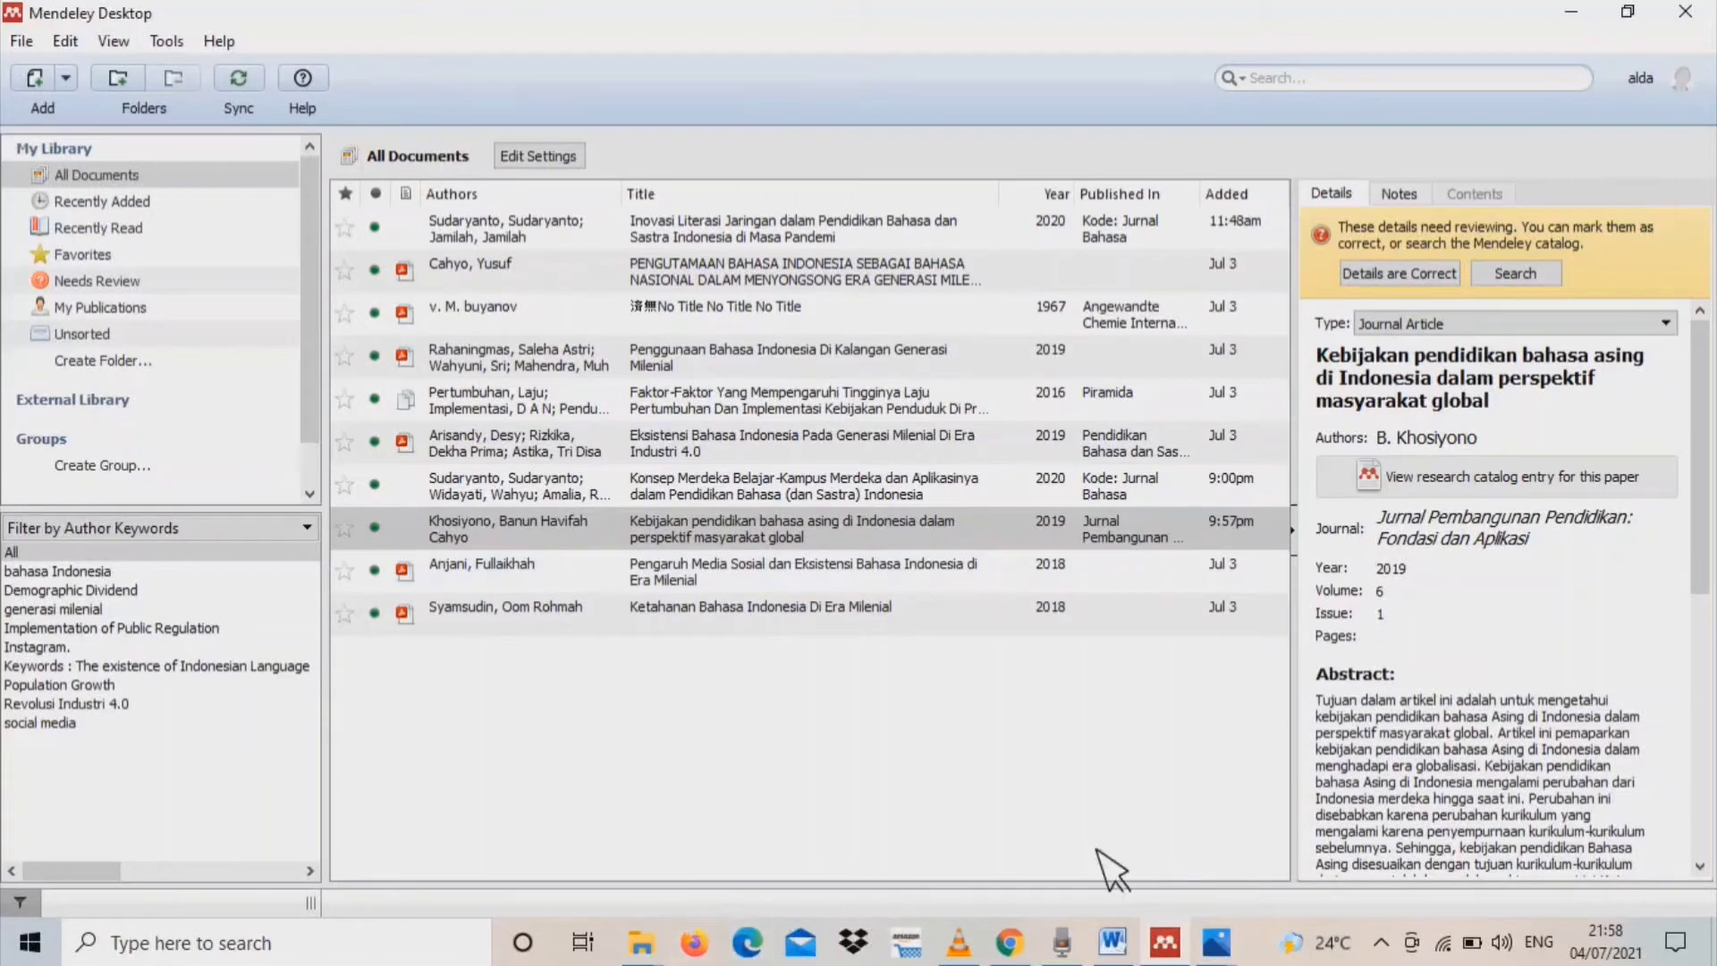
Switch to the PEMBAHASAN document in Word, start a Mendeley citation at the end of the first paragraph, and go to Mendeley for the source
{"action": "left_click", "coordinate": [1114, 943]}
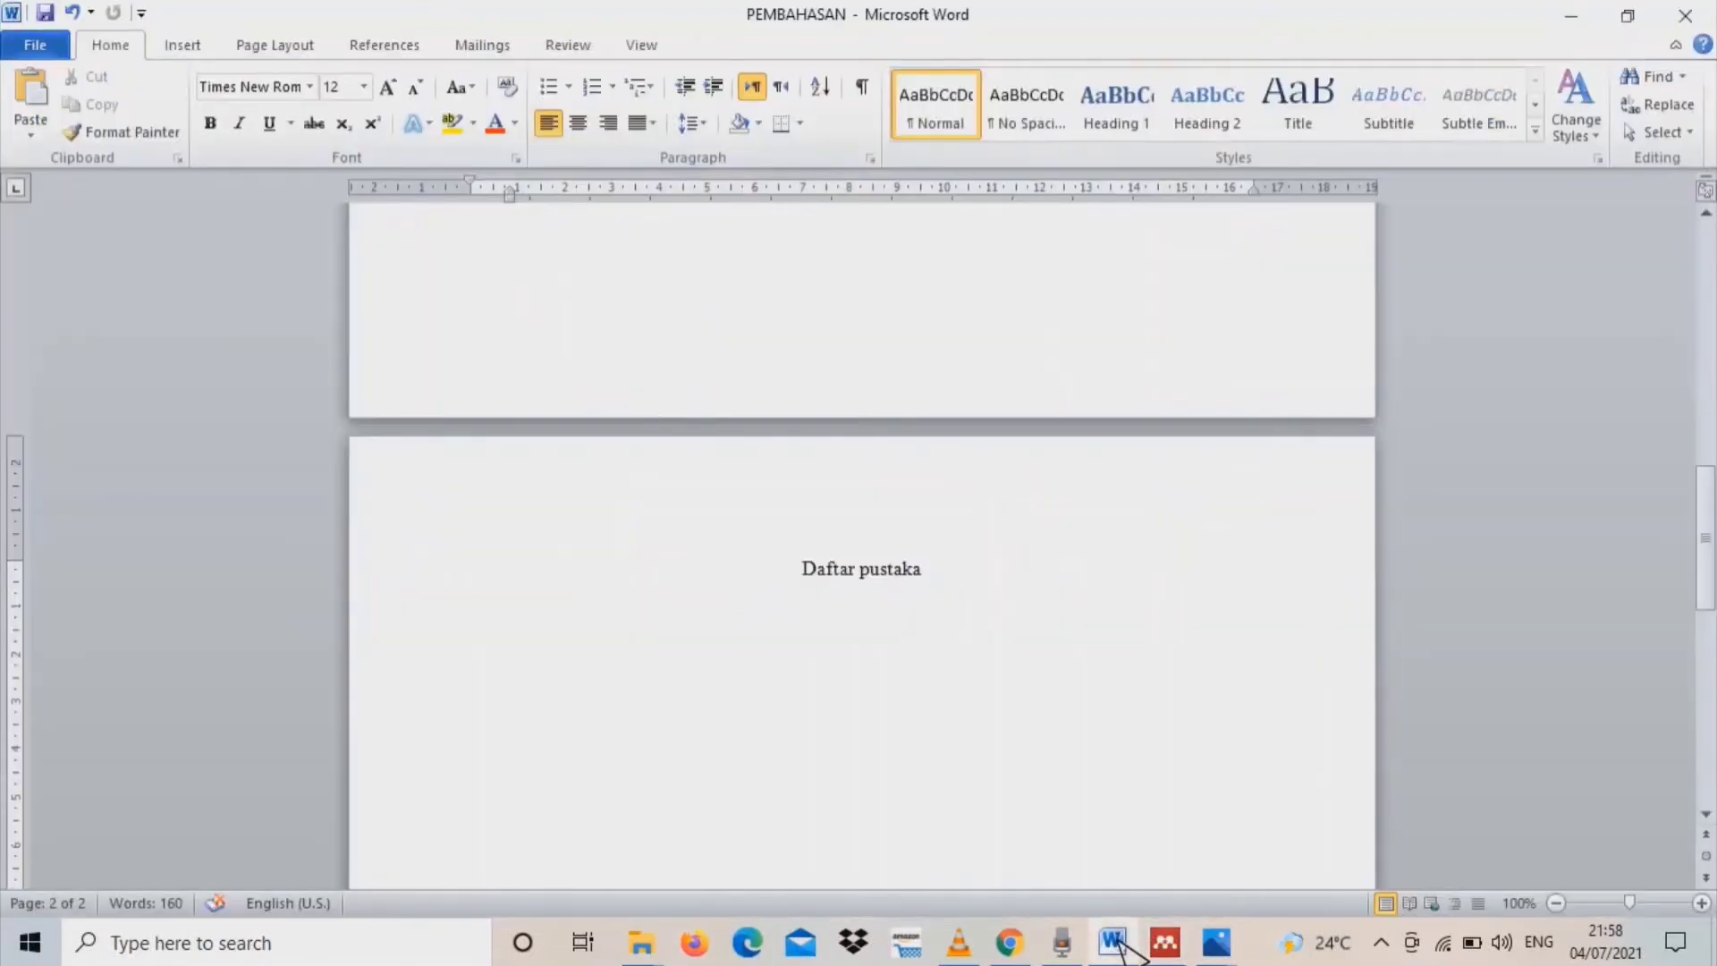
{"action": "left_click_drag", "start_coordinate": [1706, 536], "coordinate": [1709, 304]}
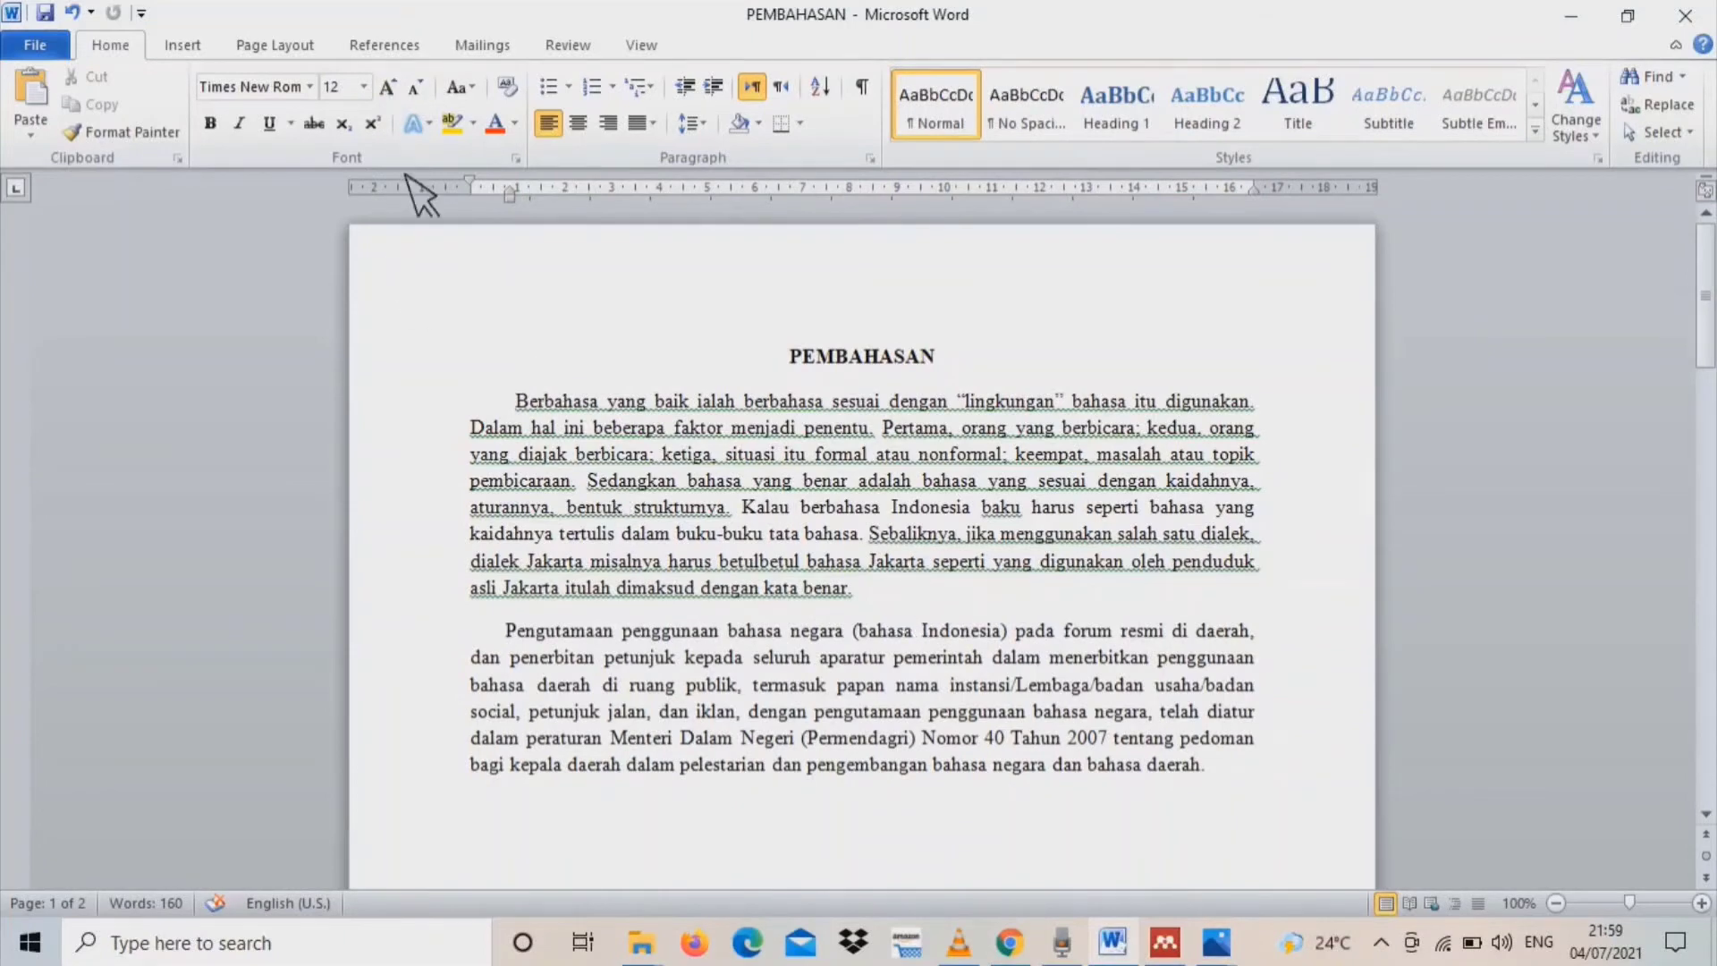
{"action": "left_click", "coordinate": [416, 54]}
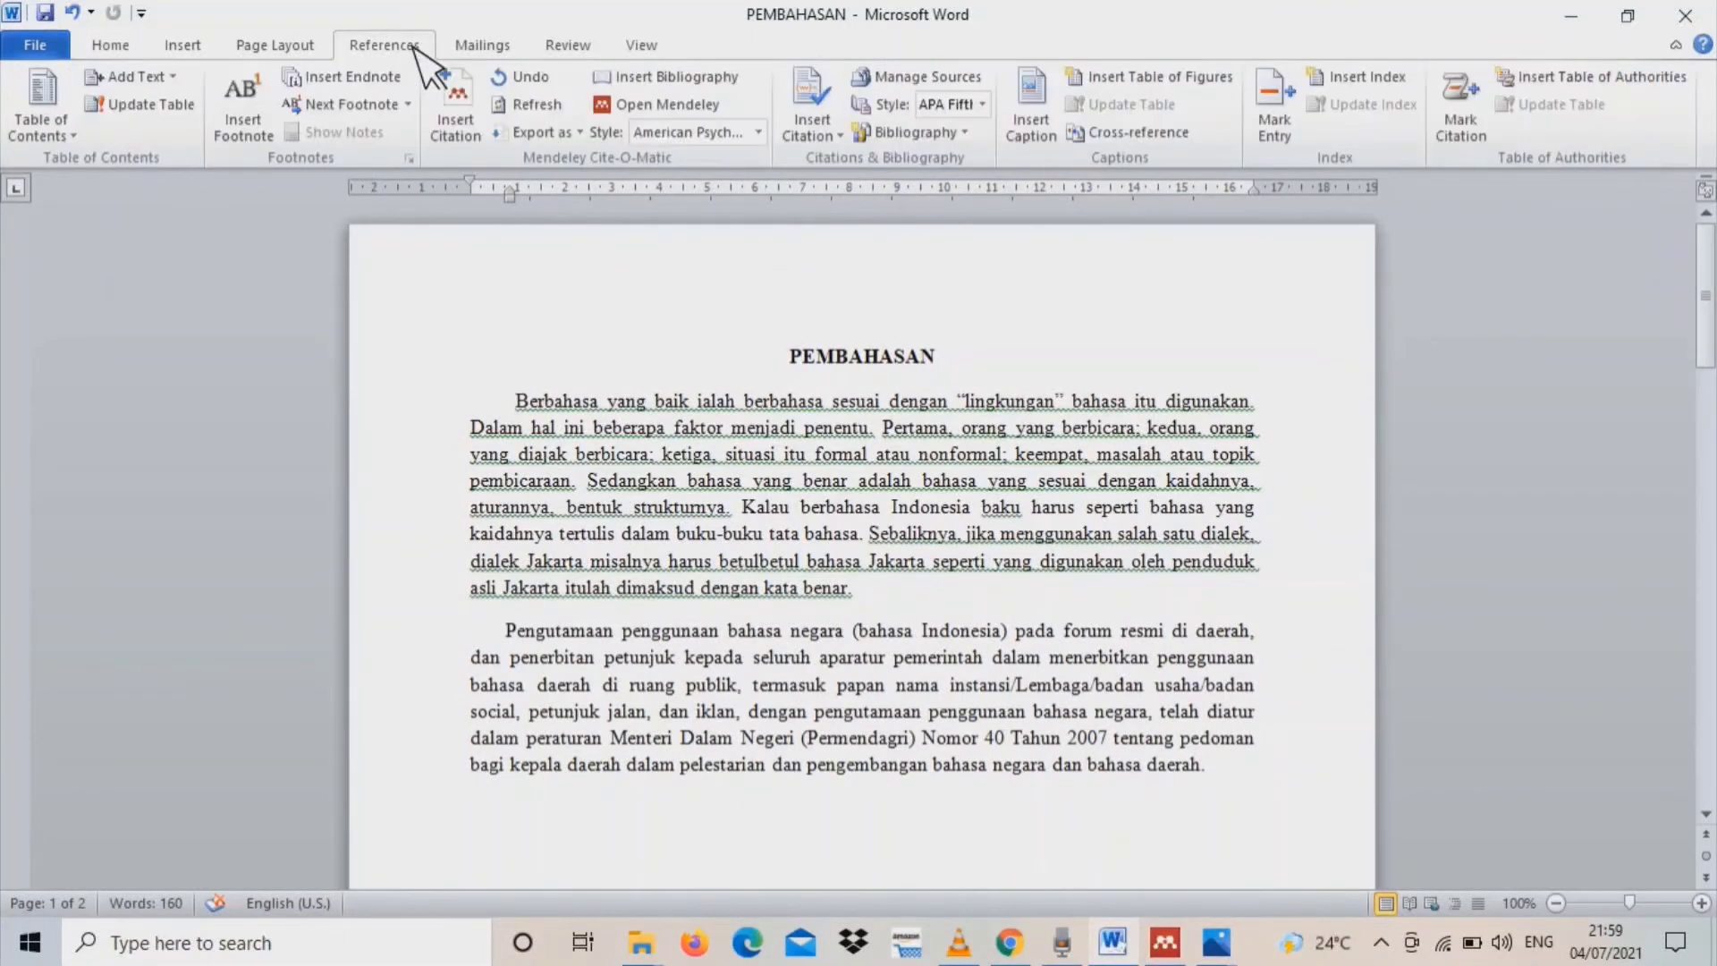
{"action": "left_click", "coordinate": [724, 529]}
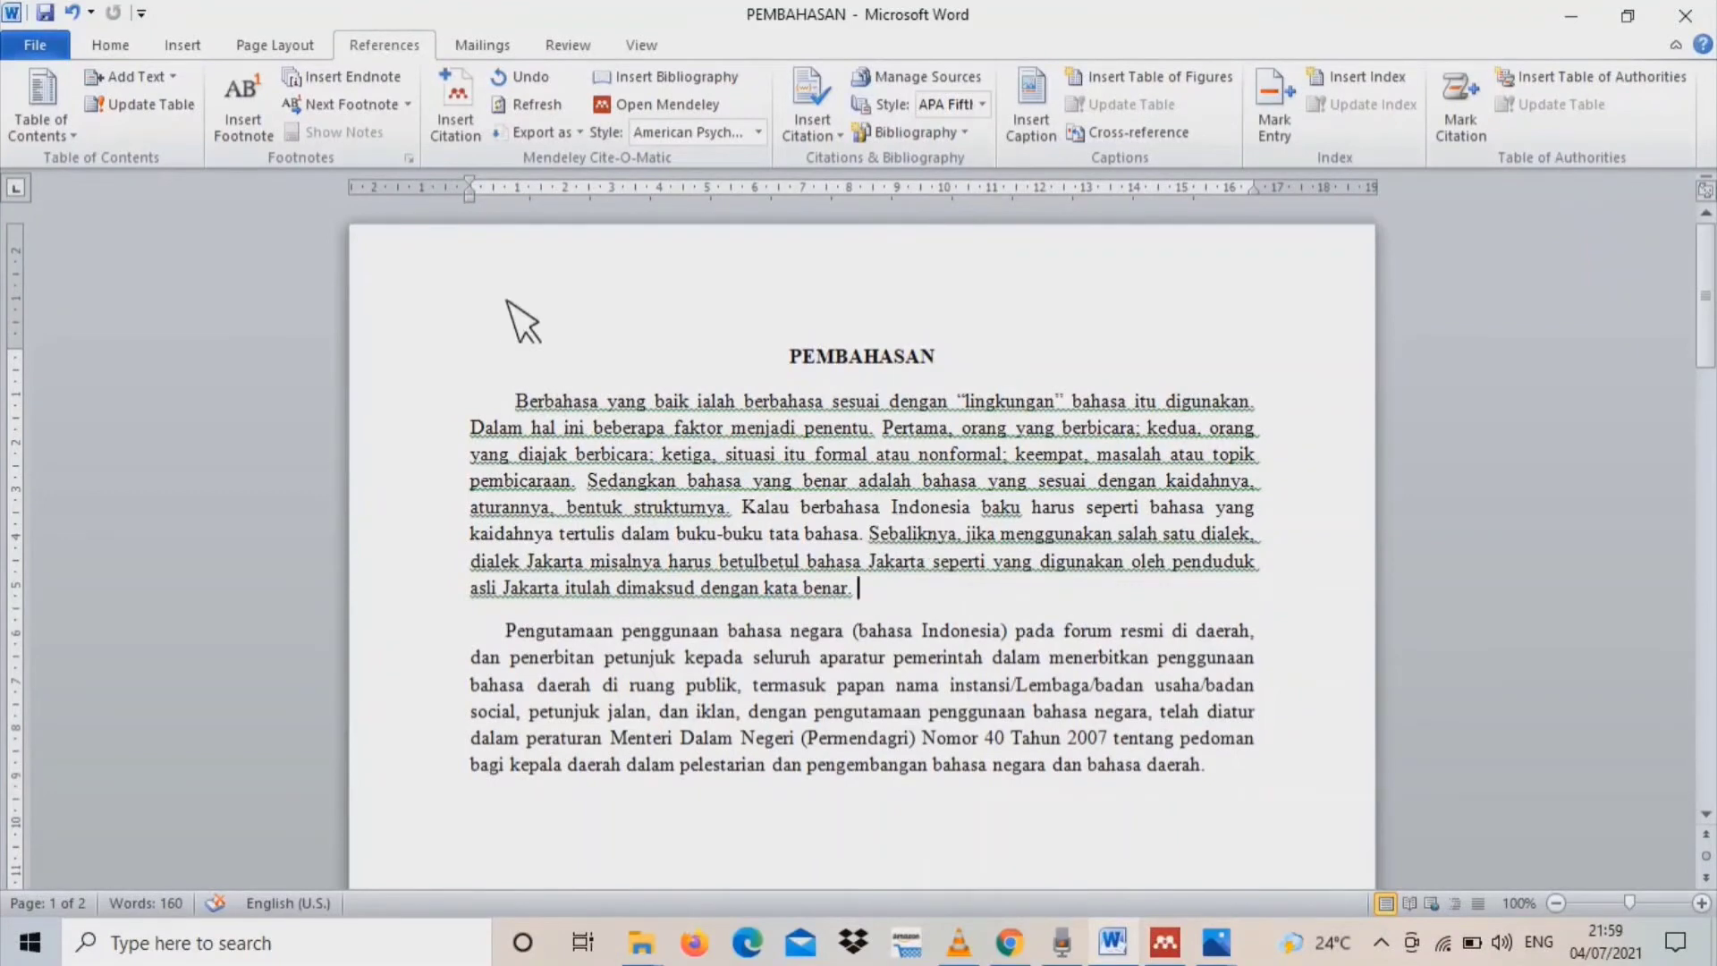
{"action": "left_click", "coordinate": [472, 134]}
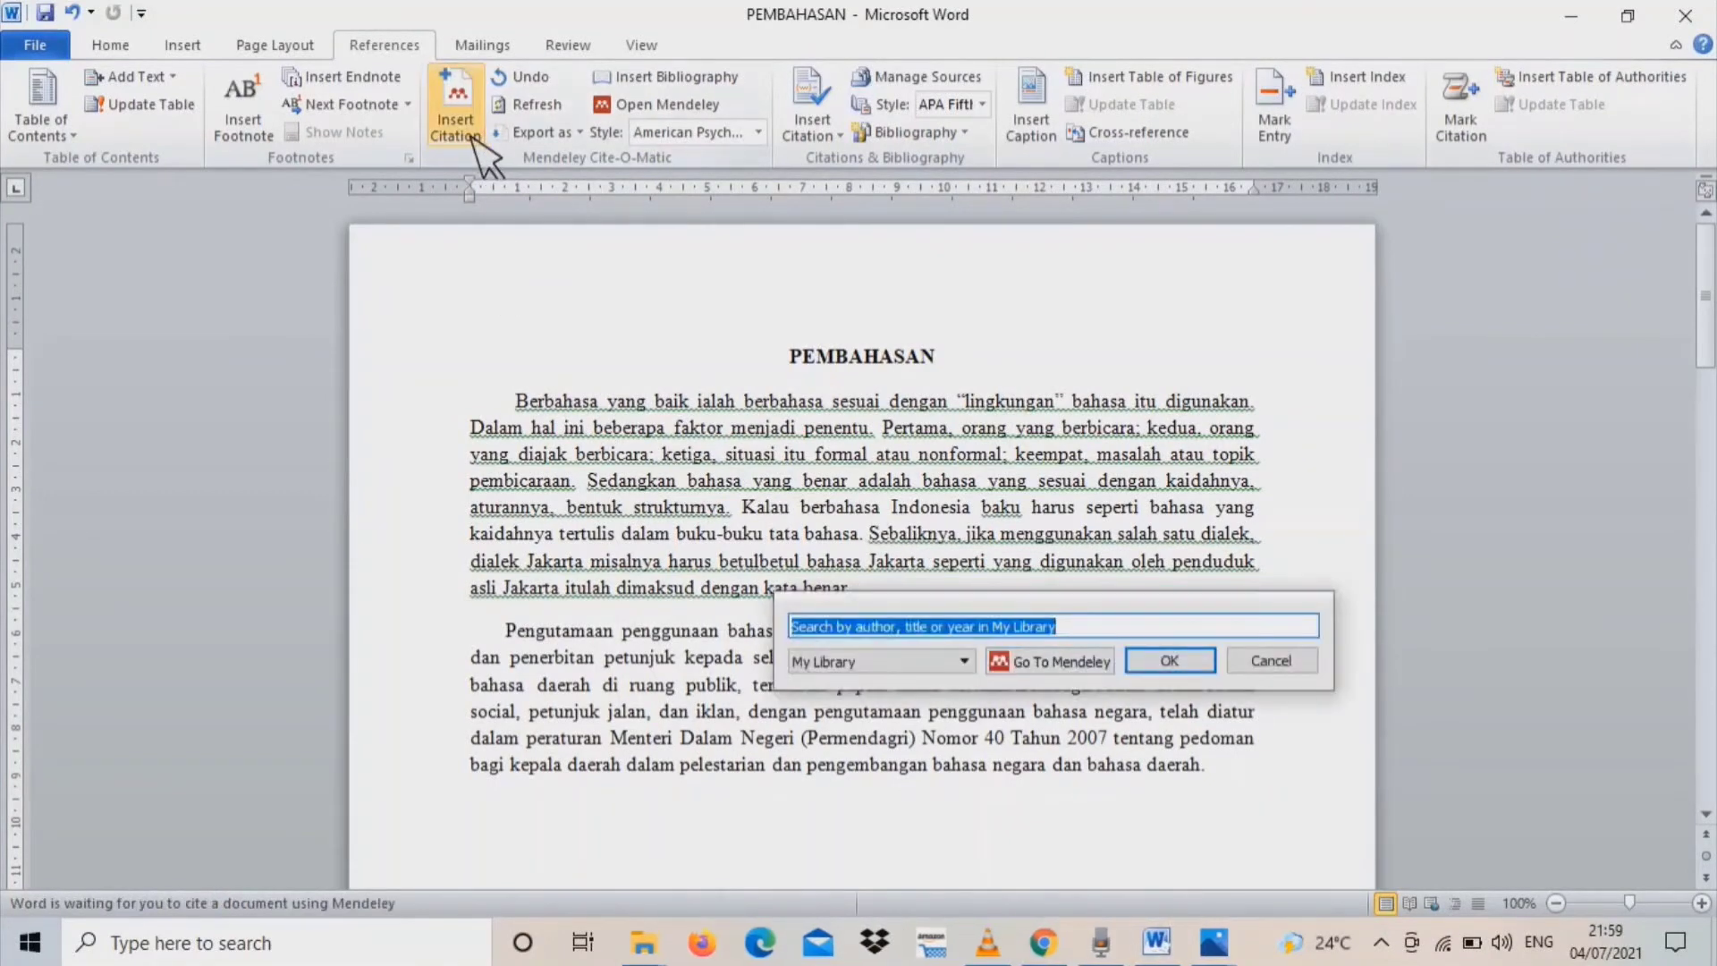
{"action": "left_click", "coordinate": [1051, 661]}
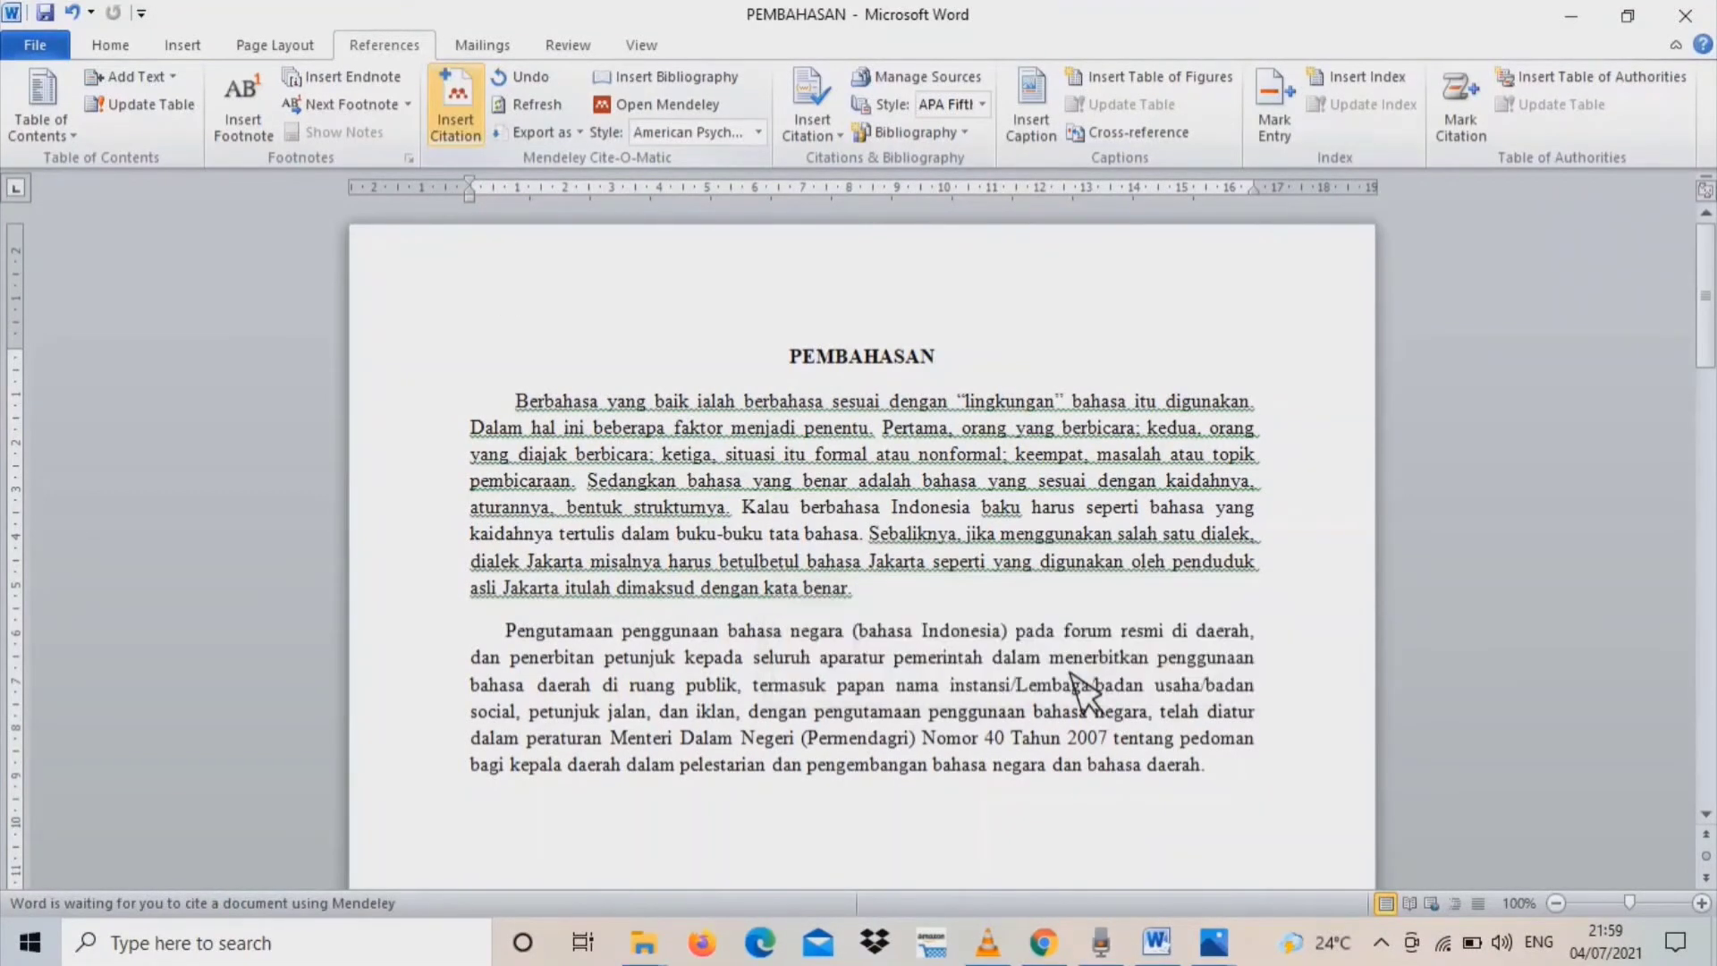
Check the PDF of the 2018 article "Pengaruh Media Sosial dan Eksistensi Bahasa Indonesia di Era Milenial" and send its citation to the document
{"action": "left_click", "coordinate": [972, 572]}
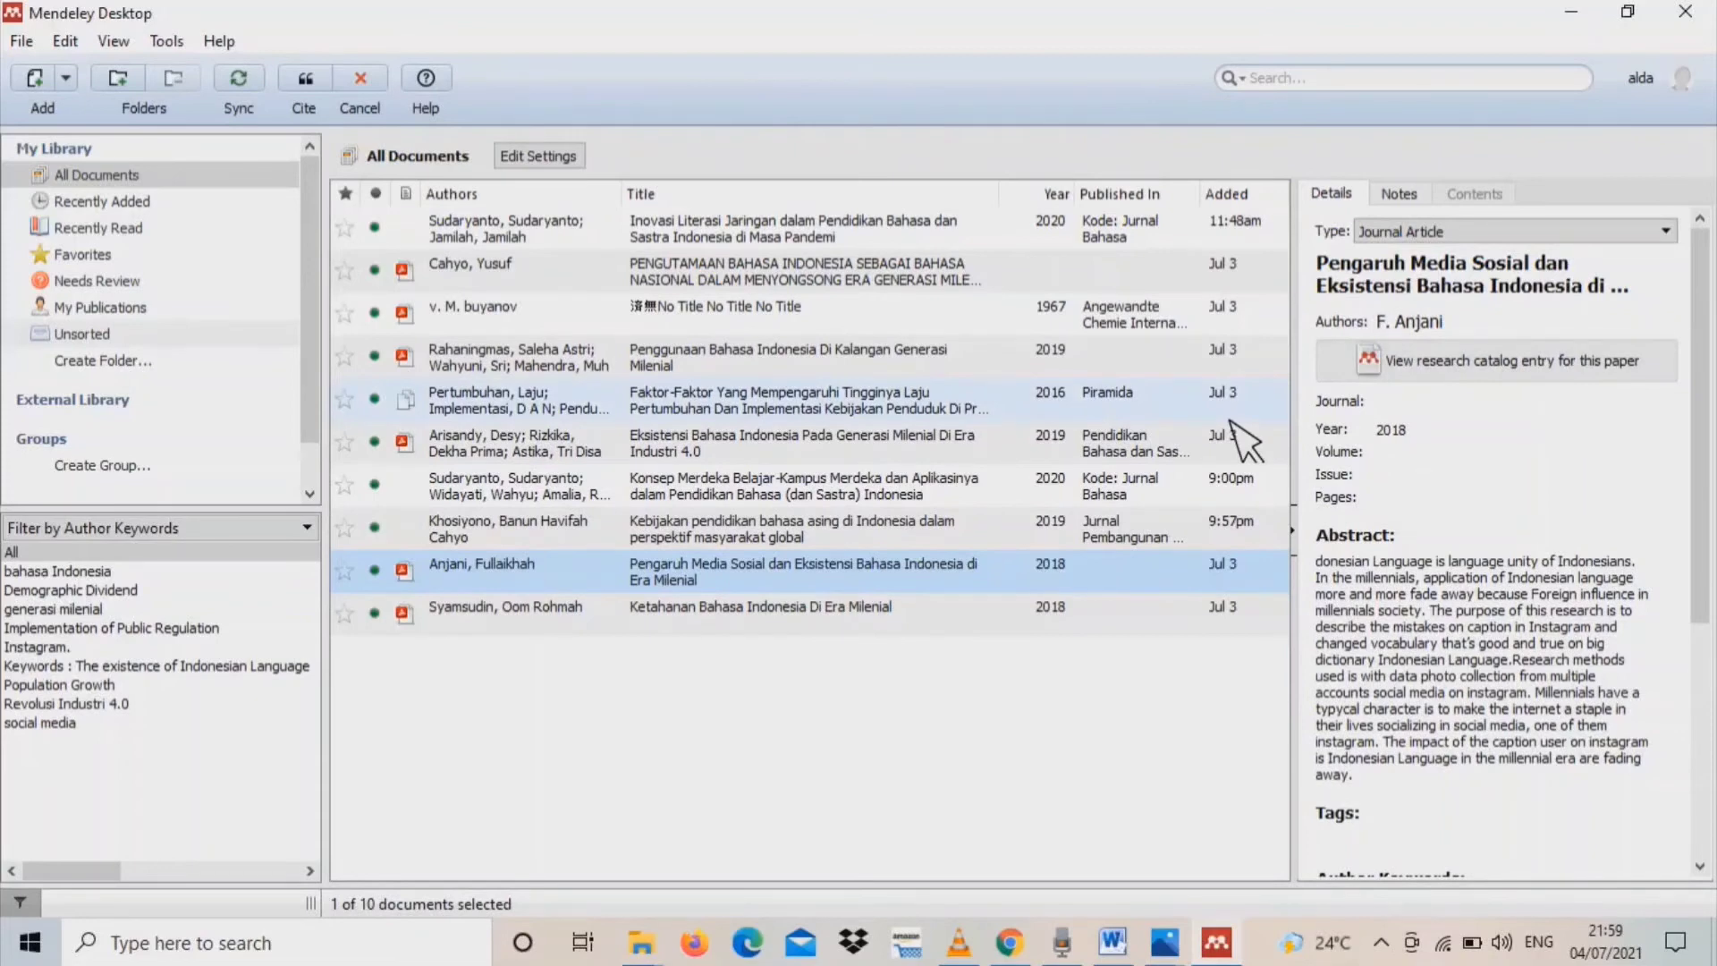
{"action": "left_click", "coordinate": [1062, 626]}
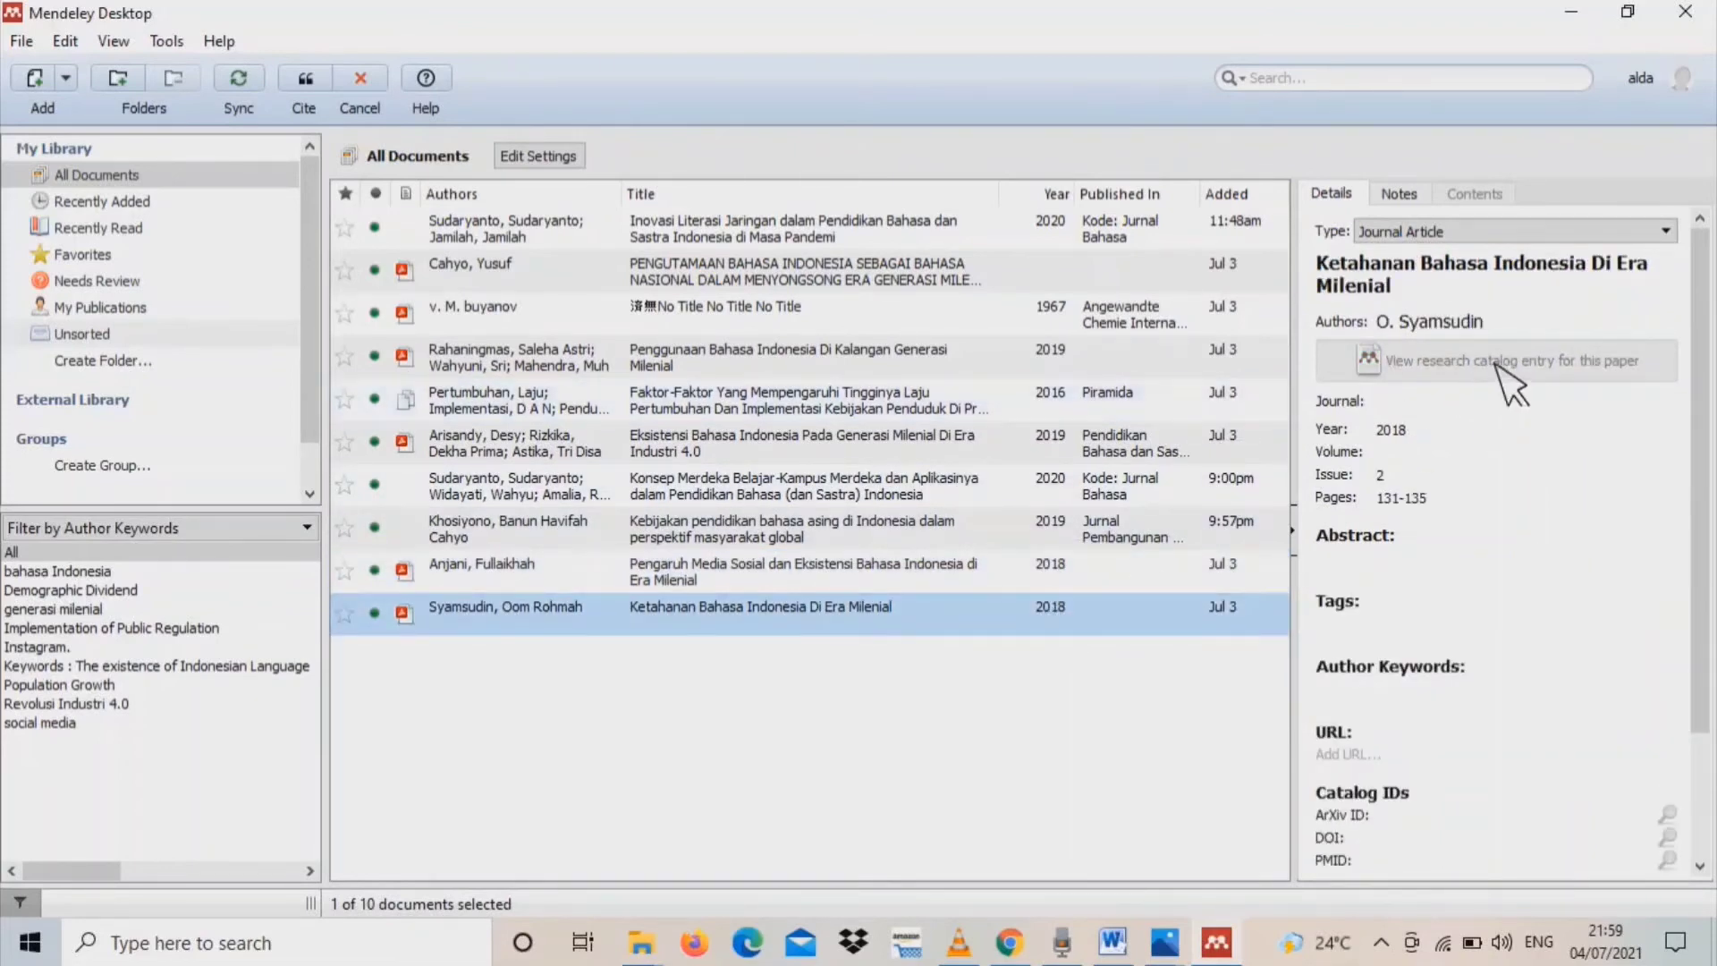
{"action": "left_click", "coordinate": [985, 575]}
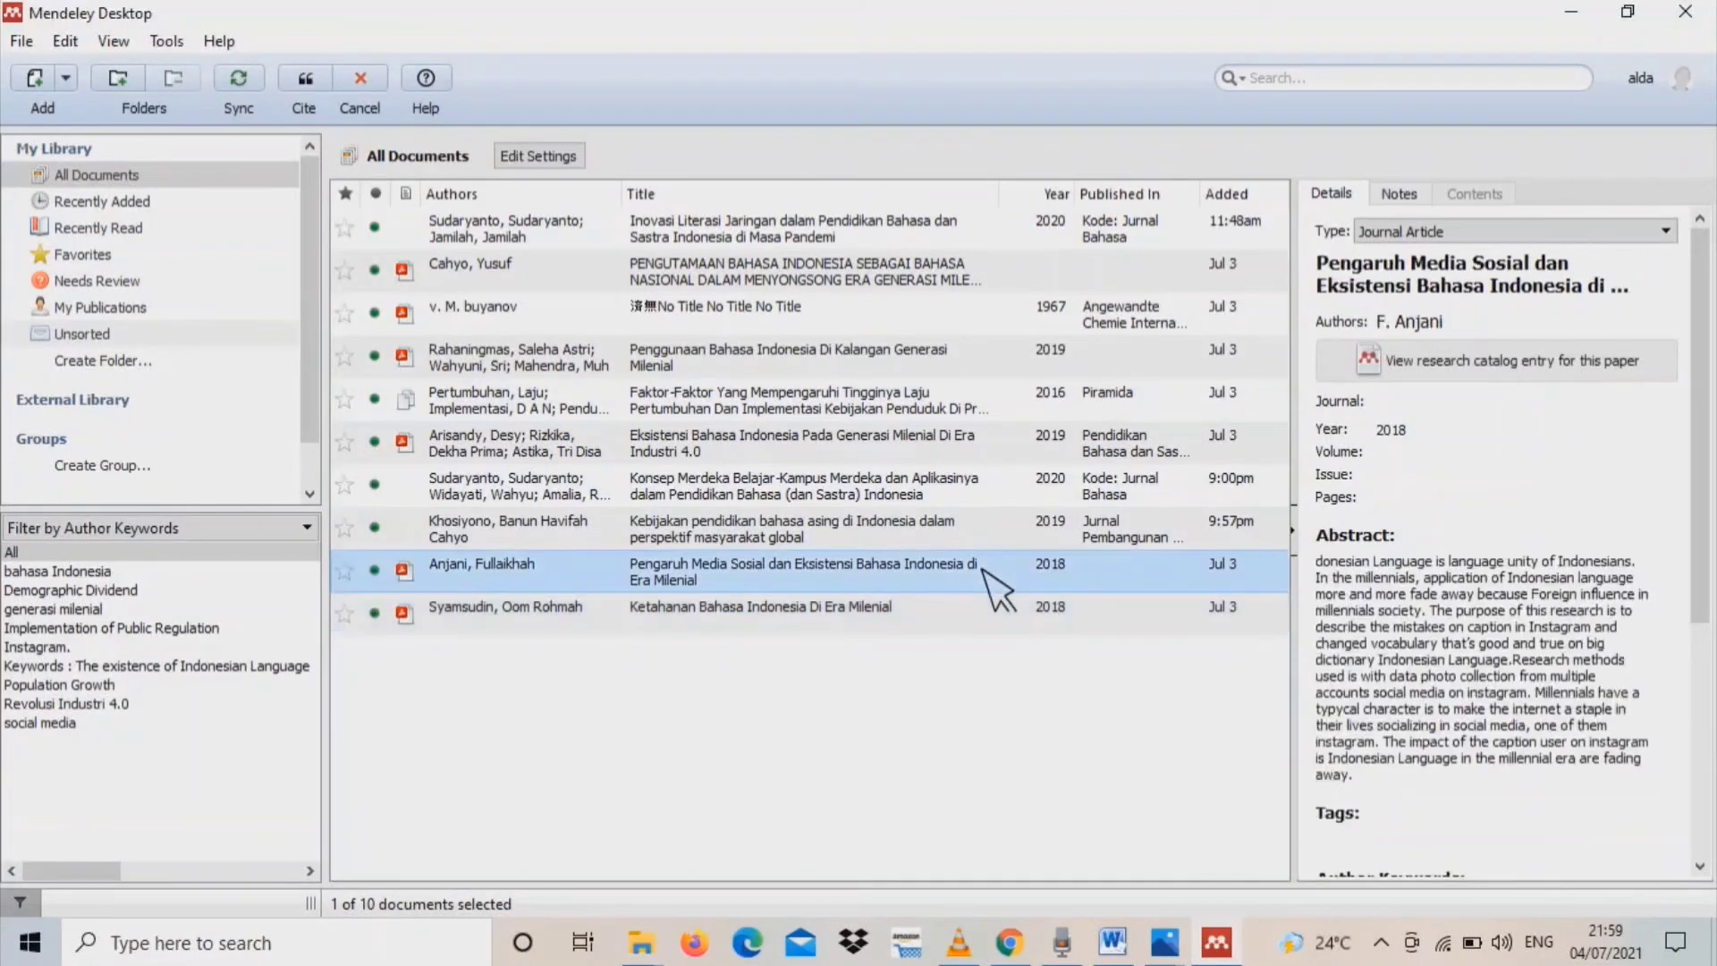
{"action": "double_click", "coordinate": [1123, 577]}
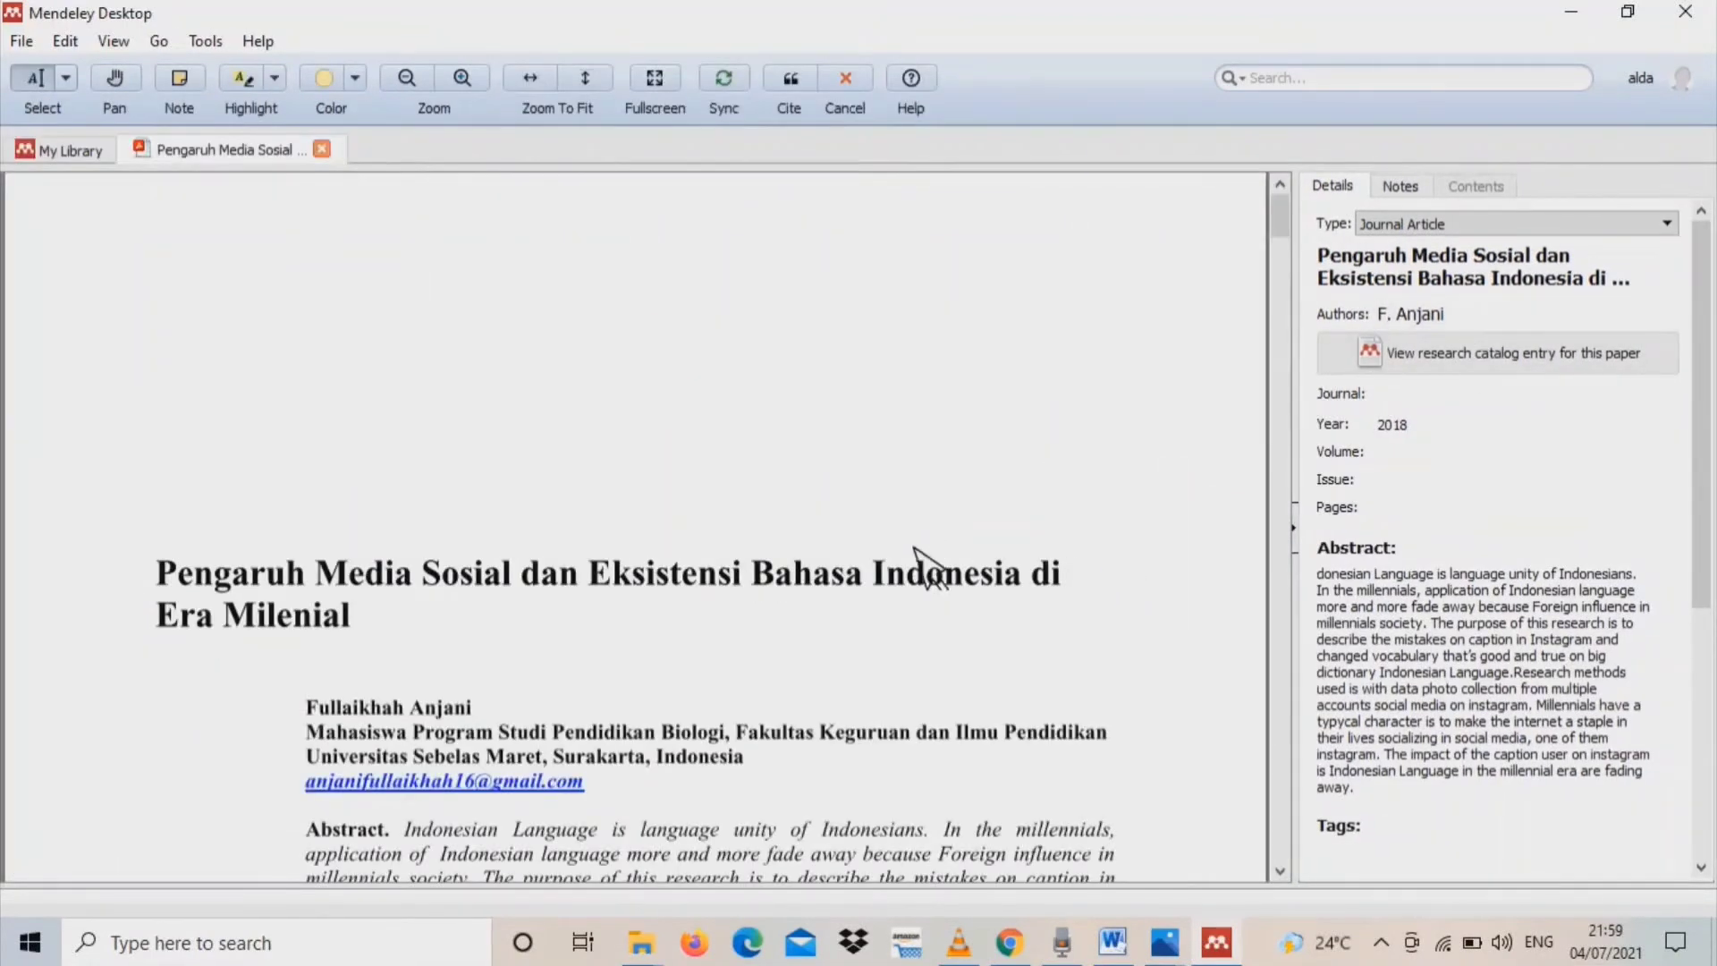
{"action": "left_click", "coordinate": [322, 150]}
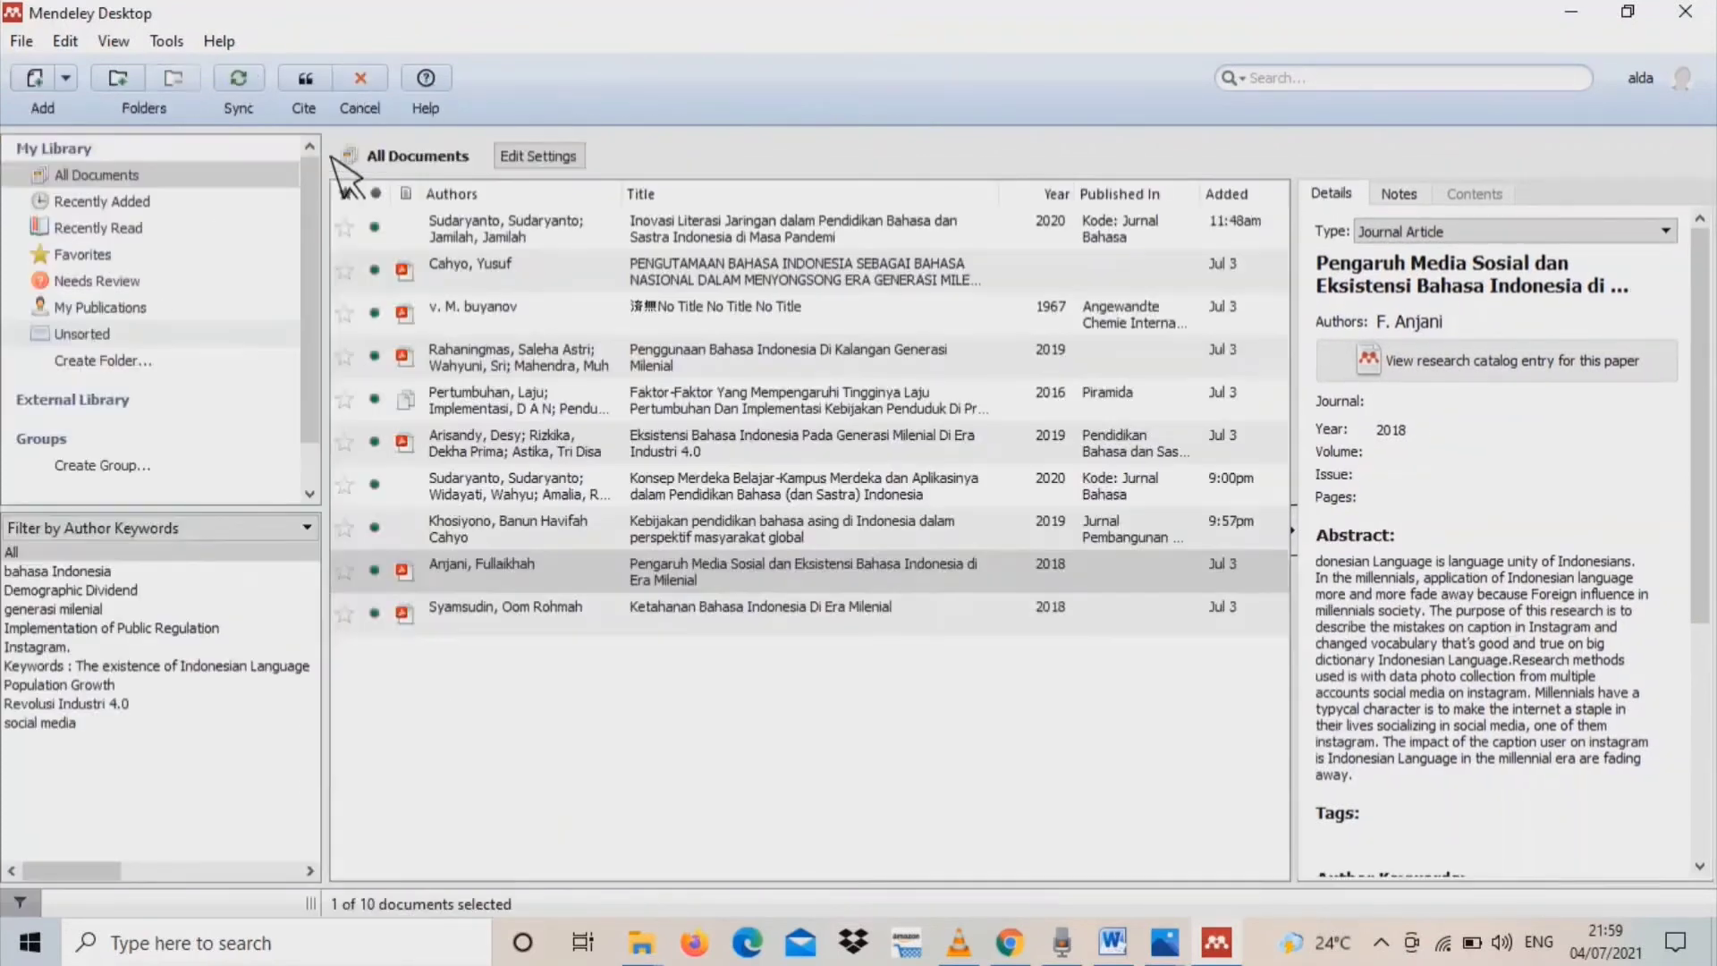
{"action": "left_click", "coordinate": [322, 80]}
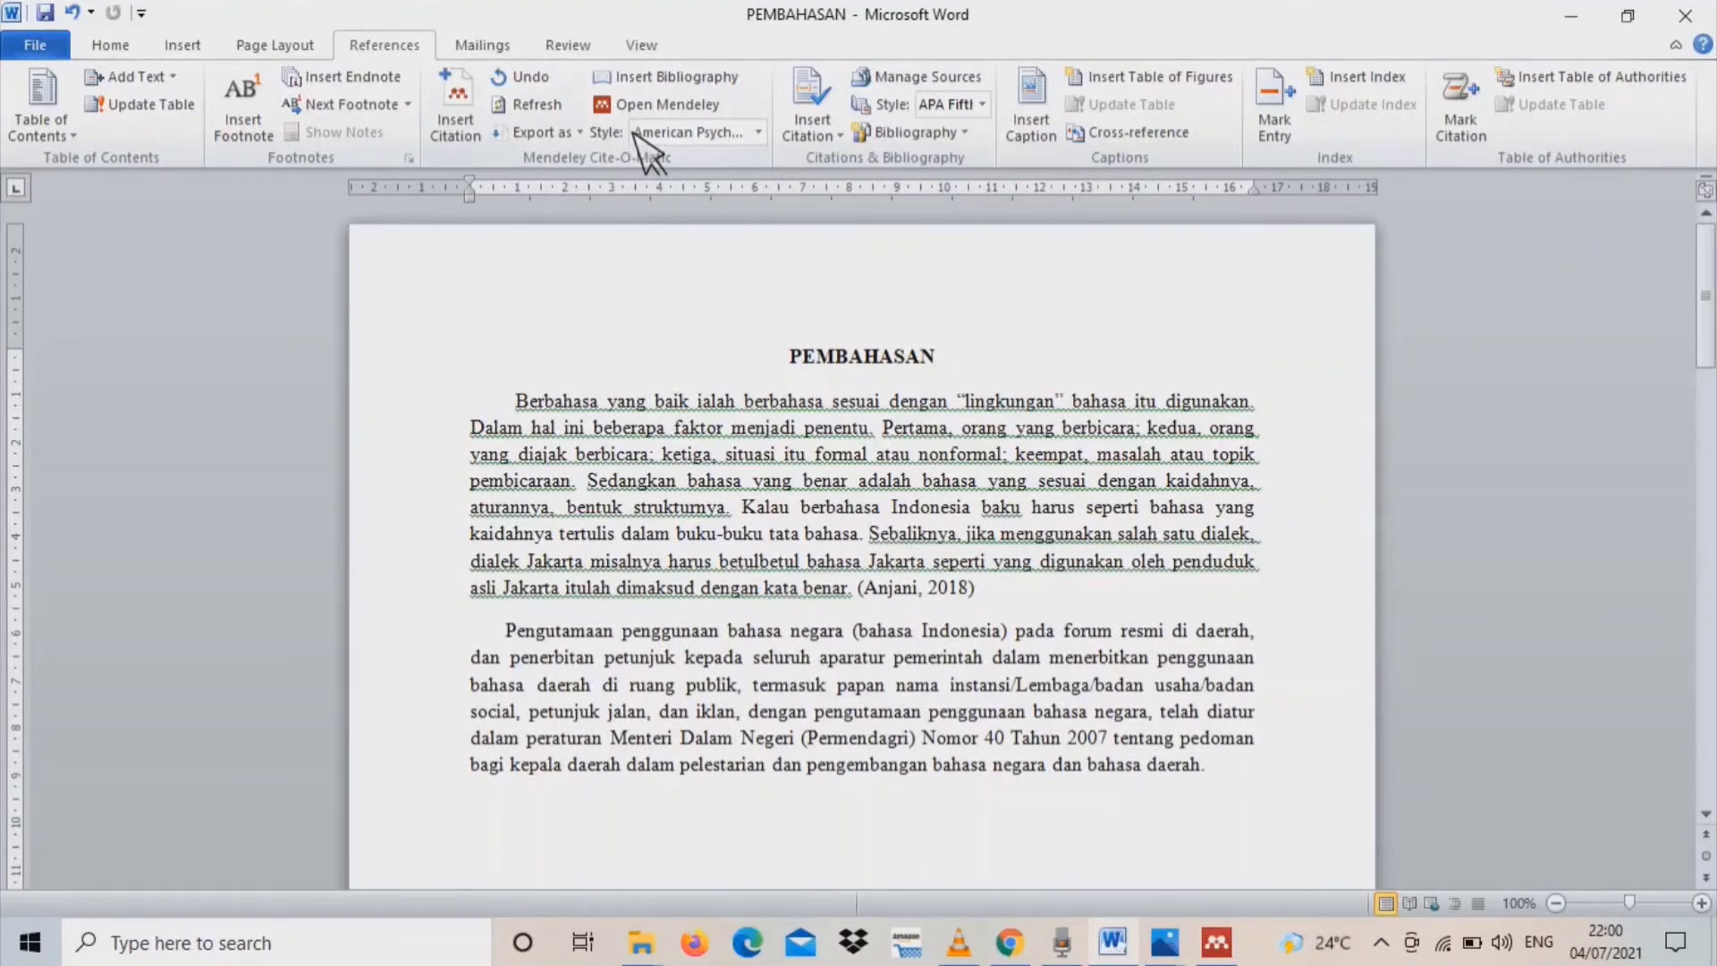
Search Mendeley's additional citation styles for "turabian", look at Turabian 8th edition (full note), and close the style manager
{"action": "left_click", "coordinate": [673, 134]}
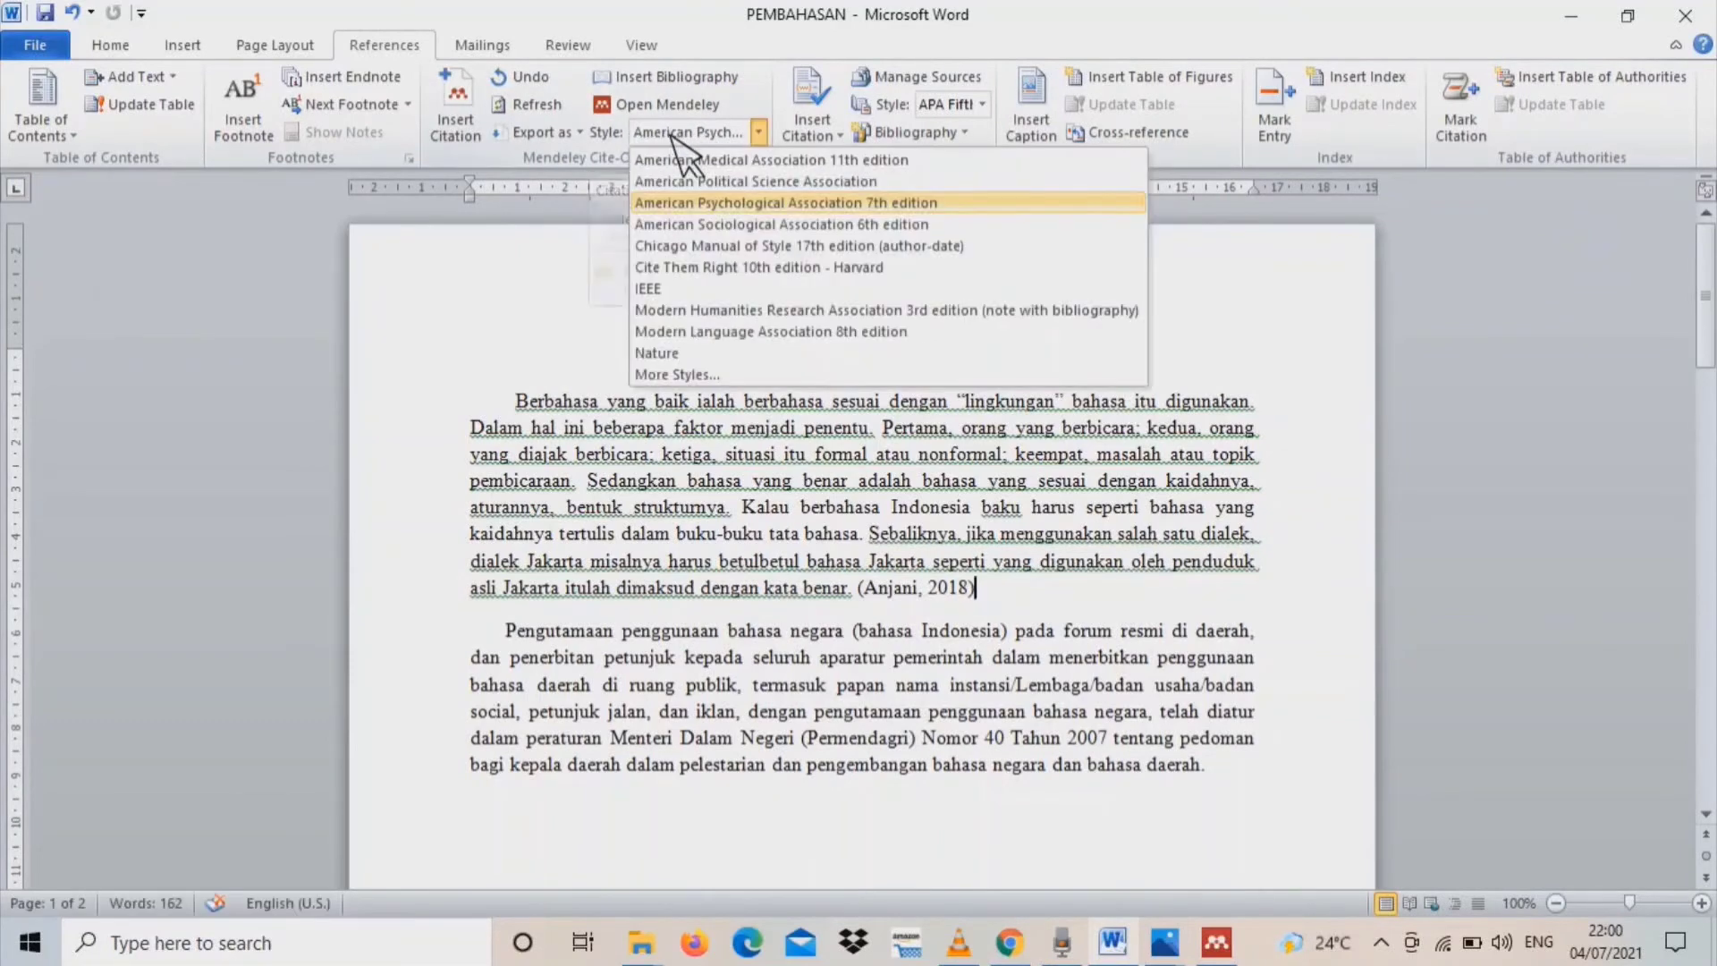
{"action": "left_click", "coordinate": [729, 374]}
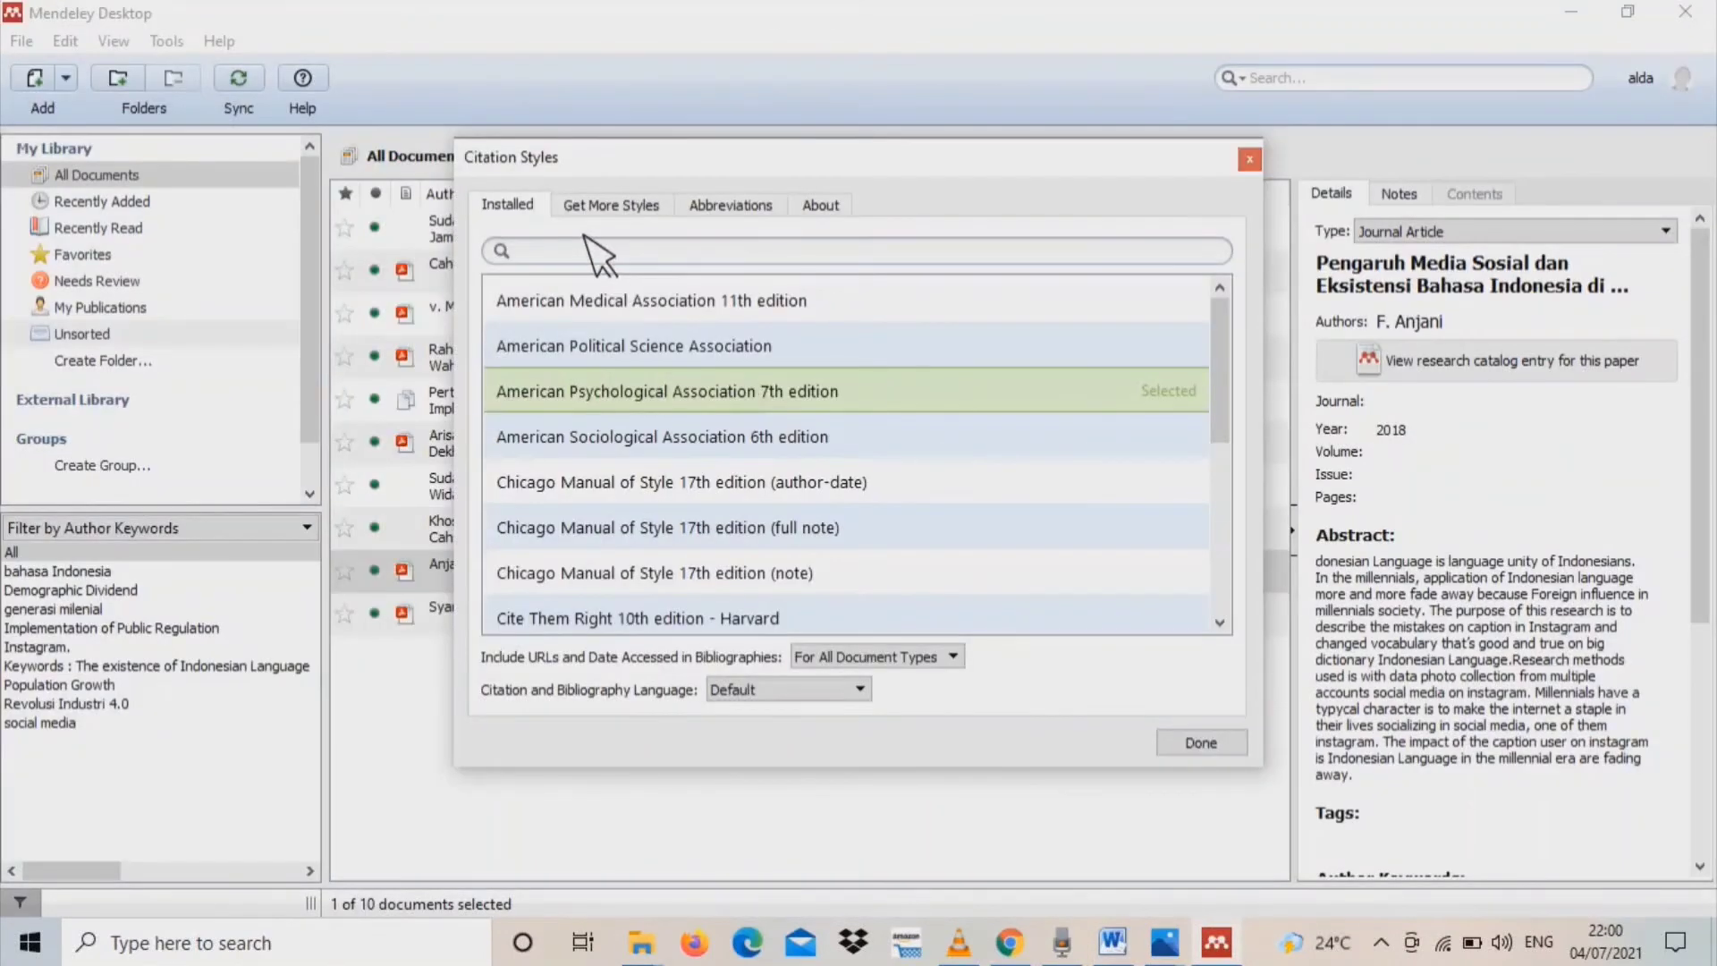
{"action": "left_click", "coordinate": [632, 213]}
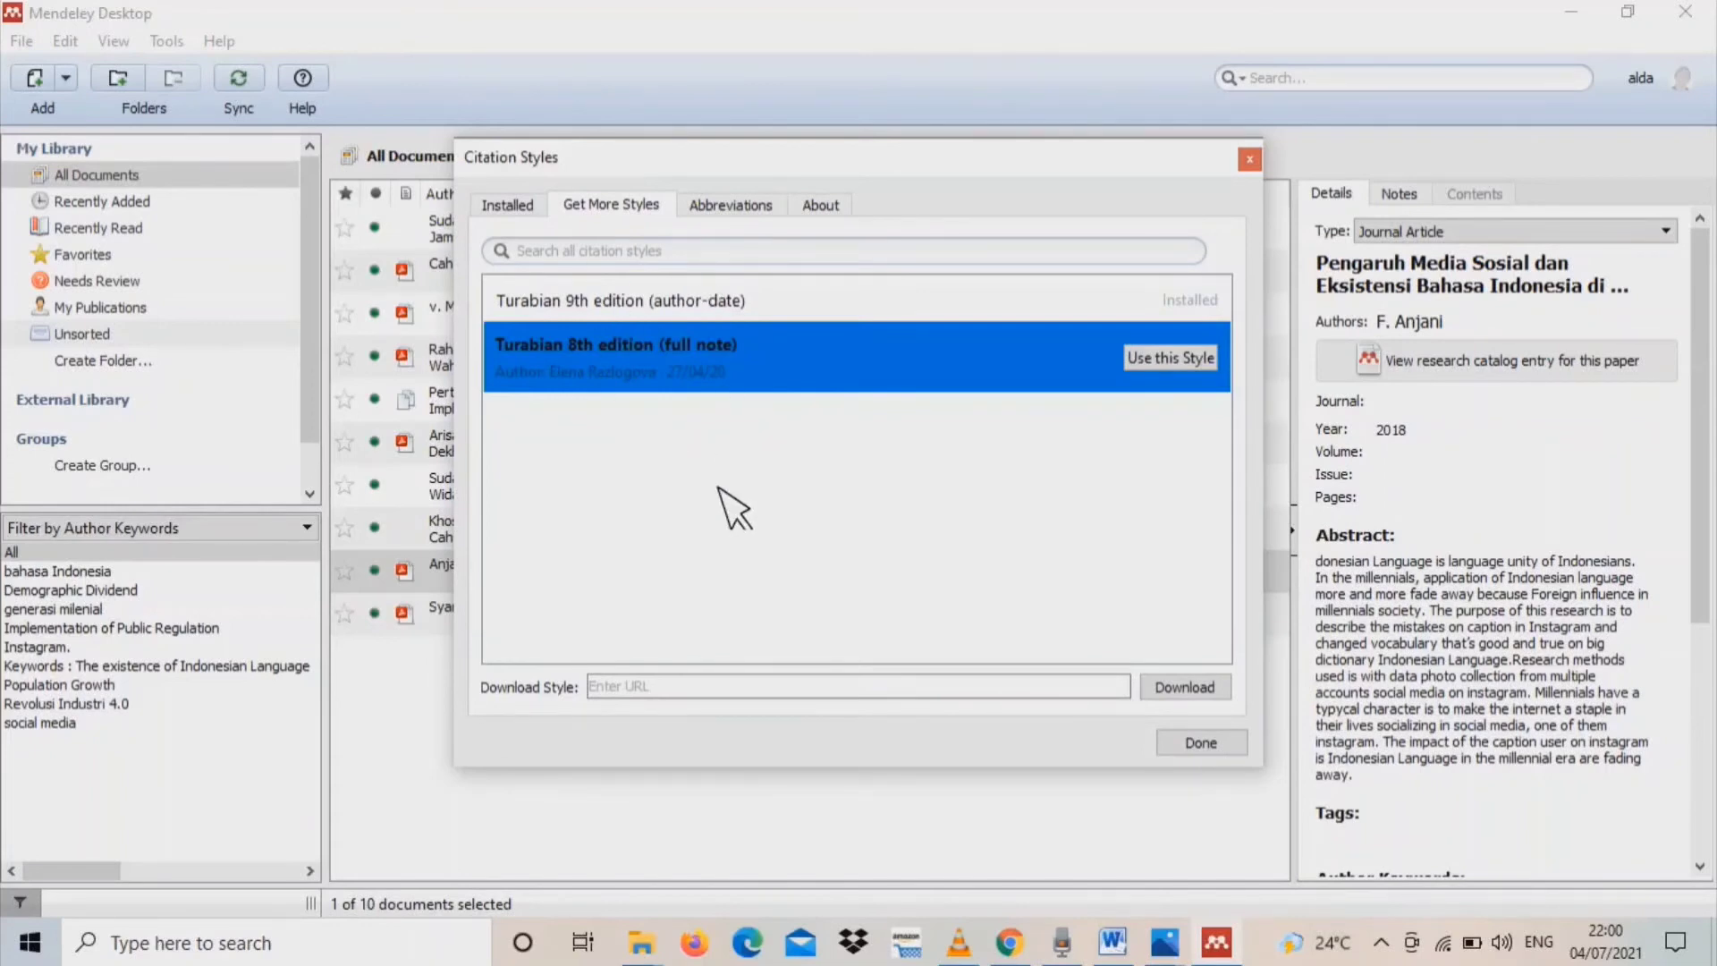
{"action": "left_click", "coordinate": [611, 253]}
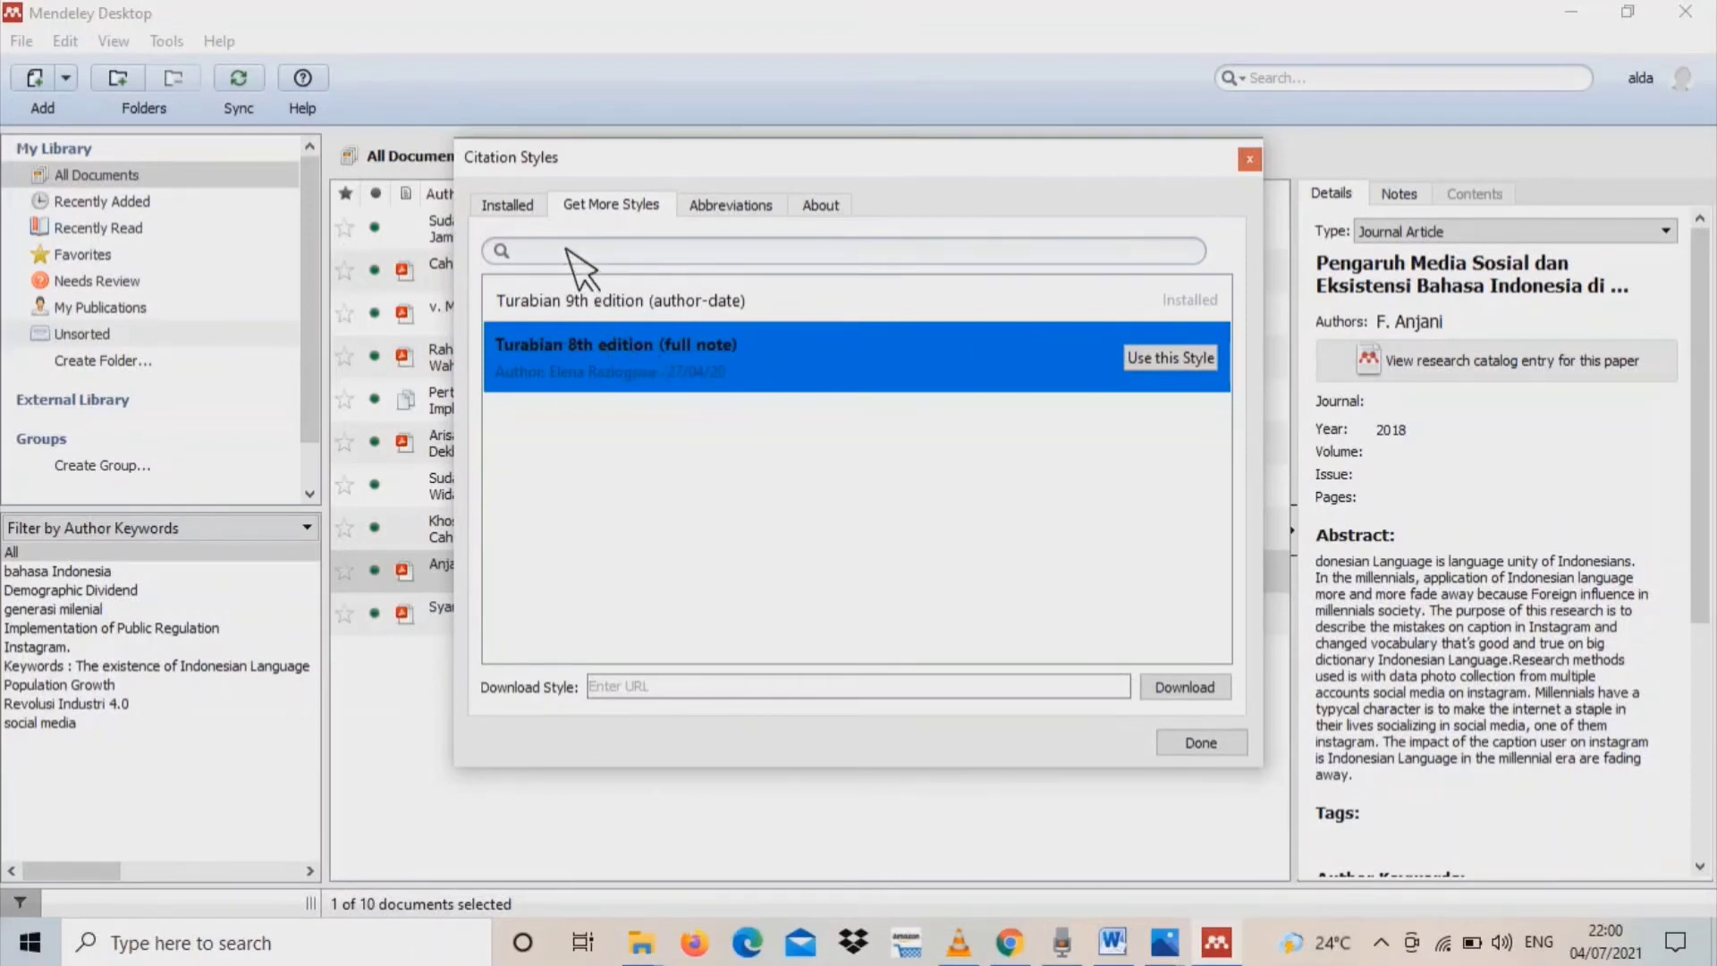
{"action": "type", "text": "bian"}
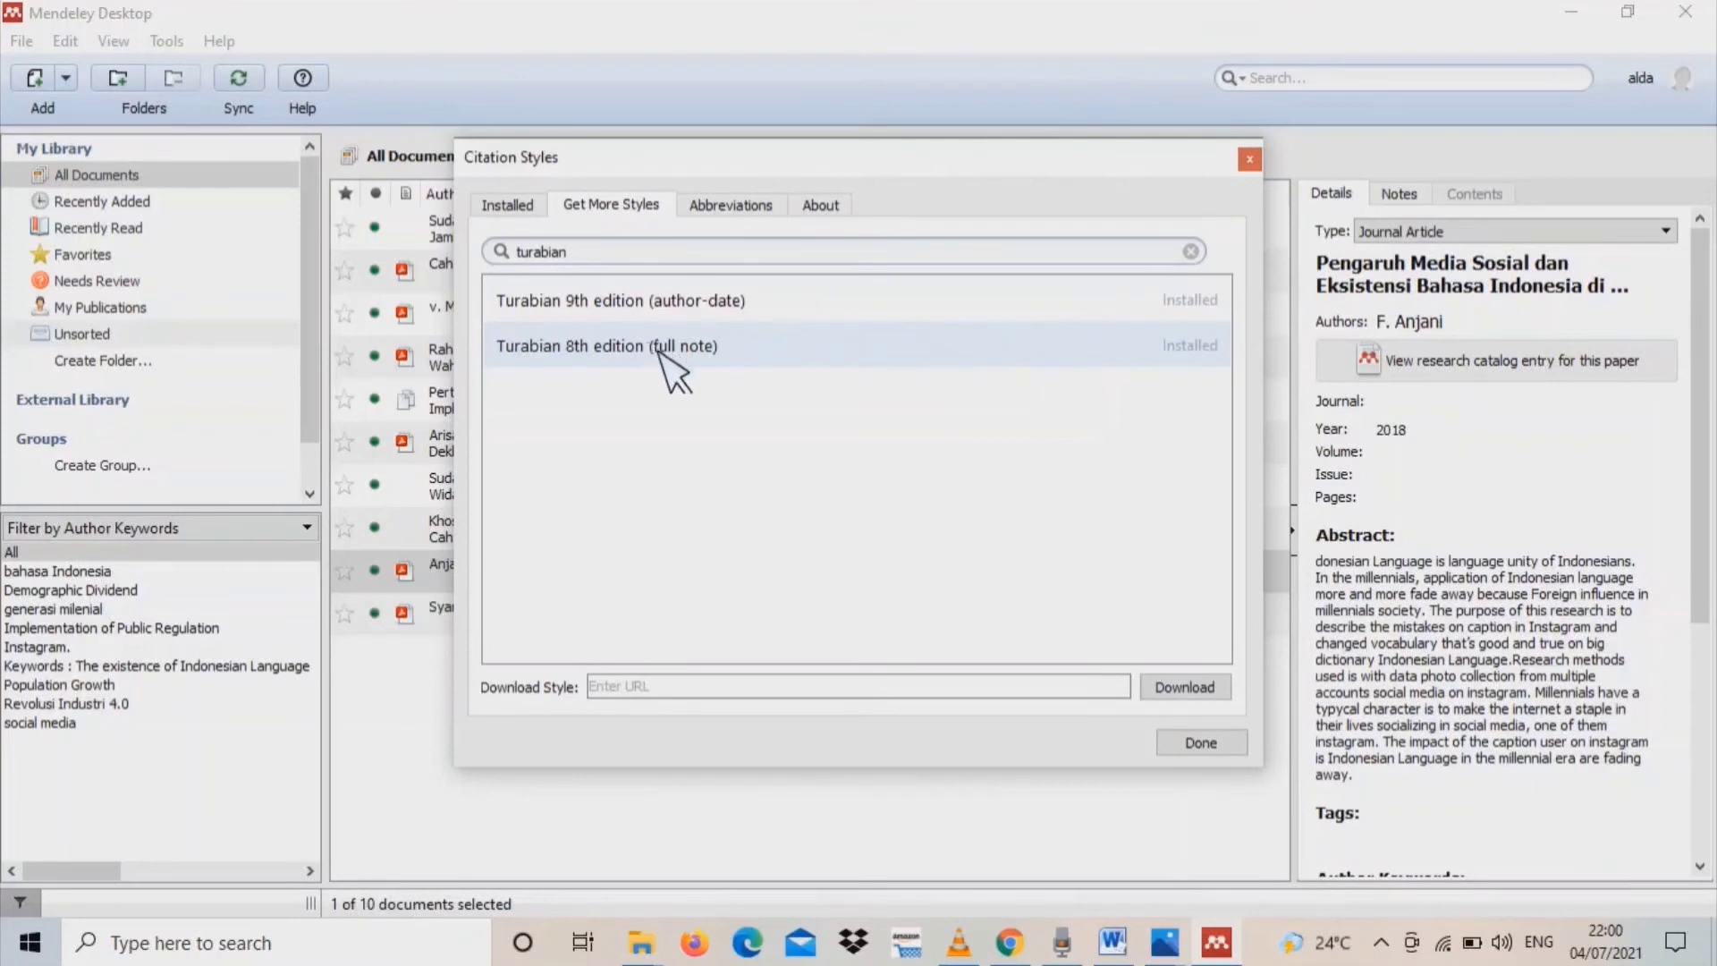
{"action": "left_click", "coordinate": [713, 347]}
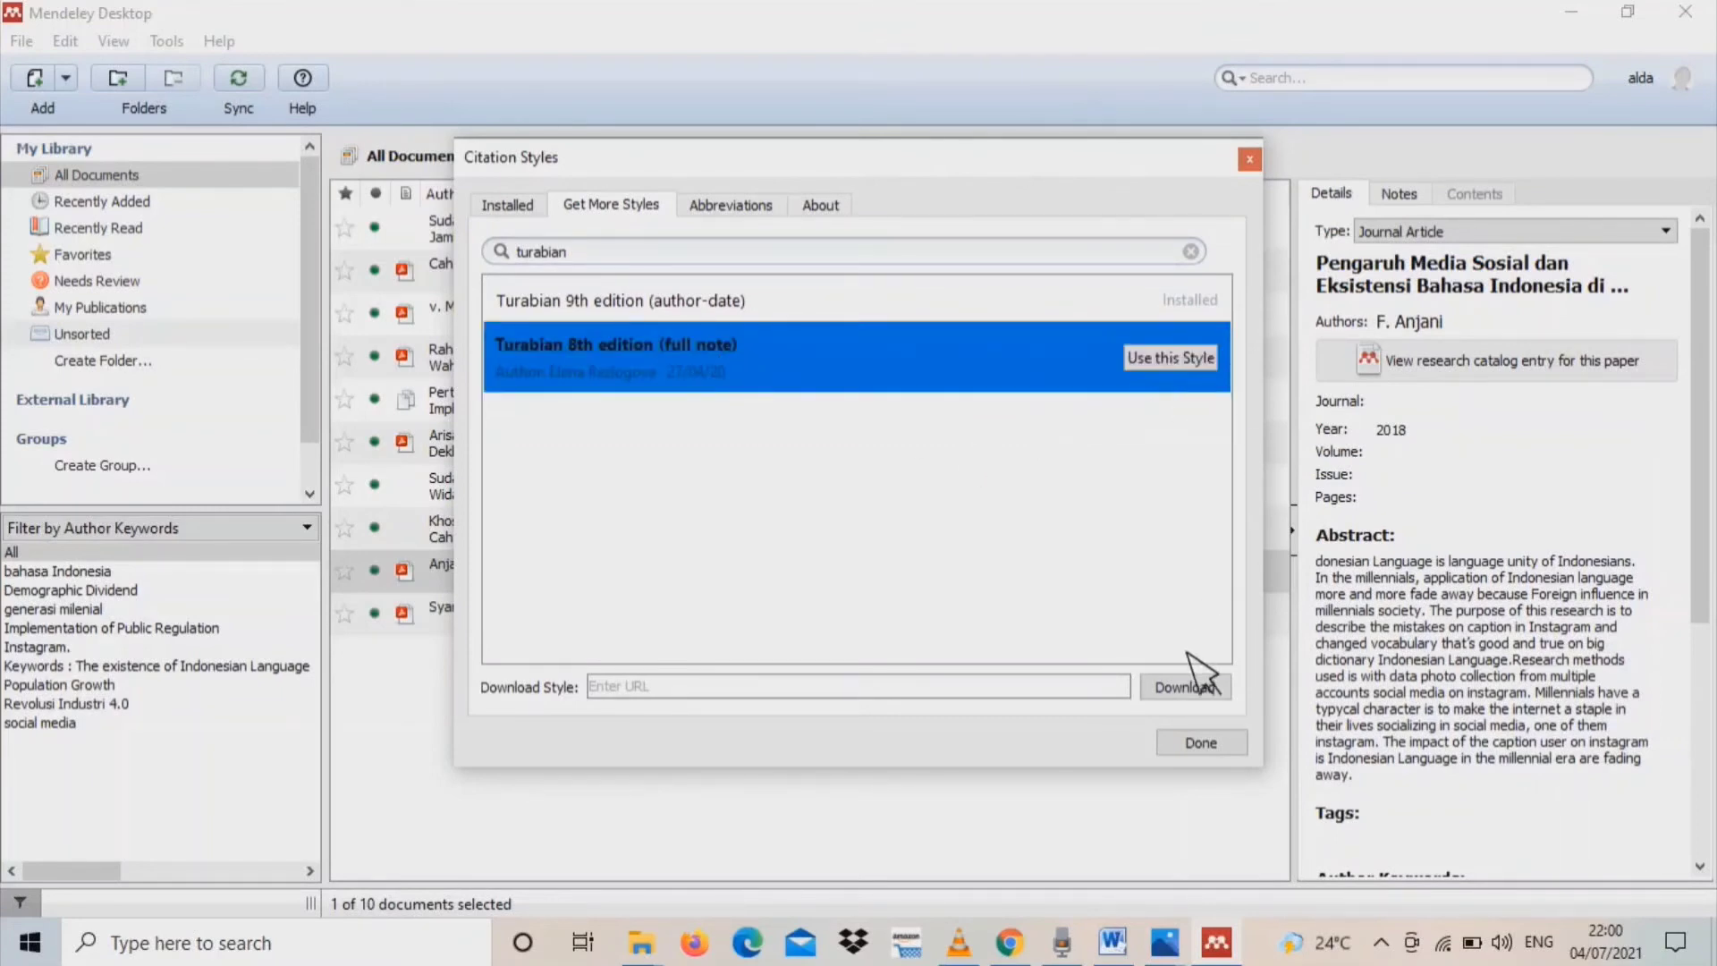
{"action": "left_click", "coordinate": [1199, 743]}
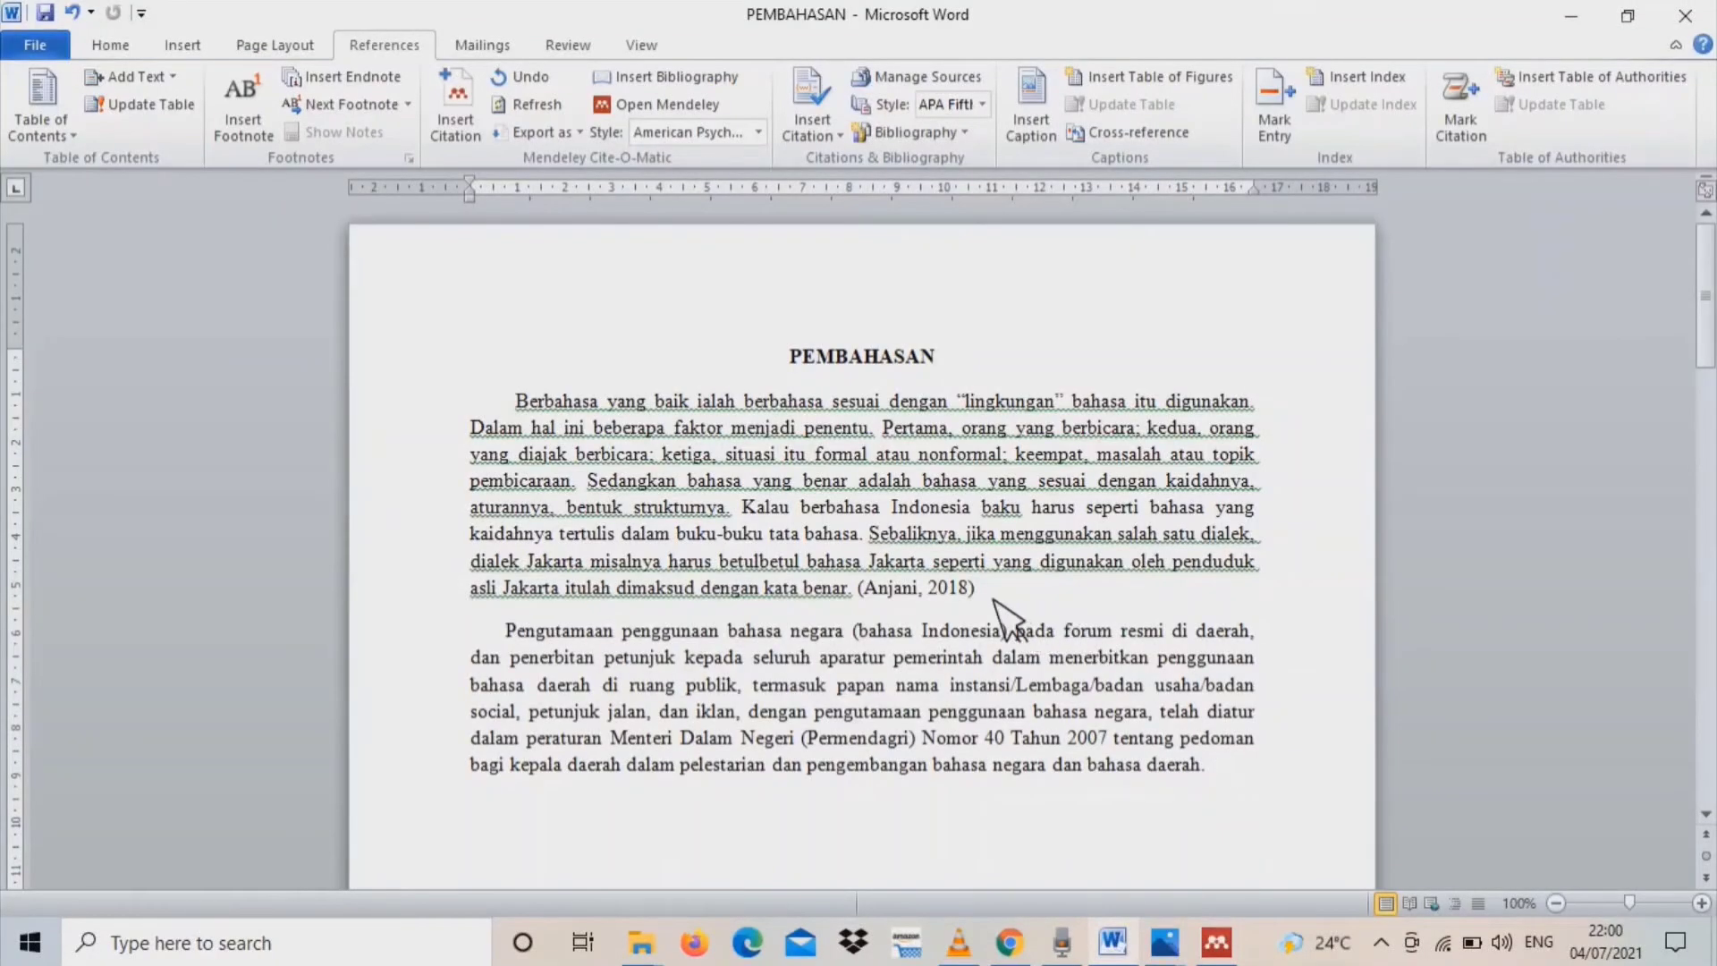
Try the Nature citation style on the document and switch back to American Psychological Association 7th edition
{"action": "left_click", "coordinate": [758, 132]}
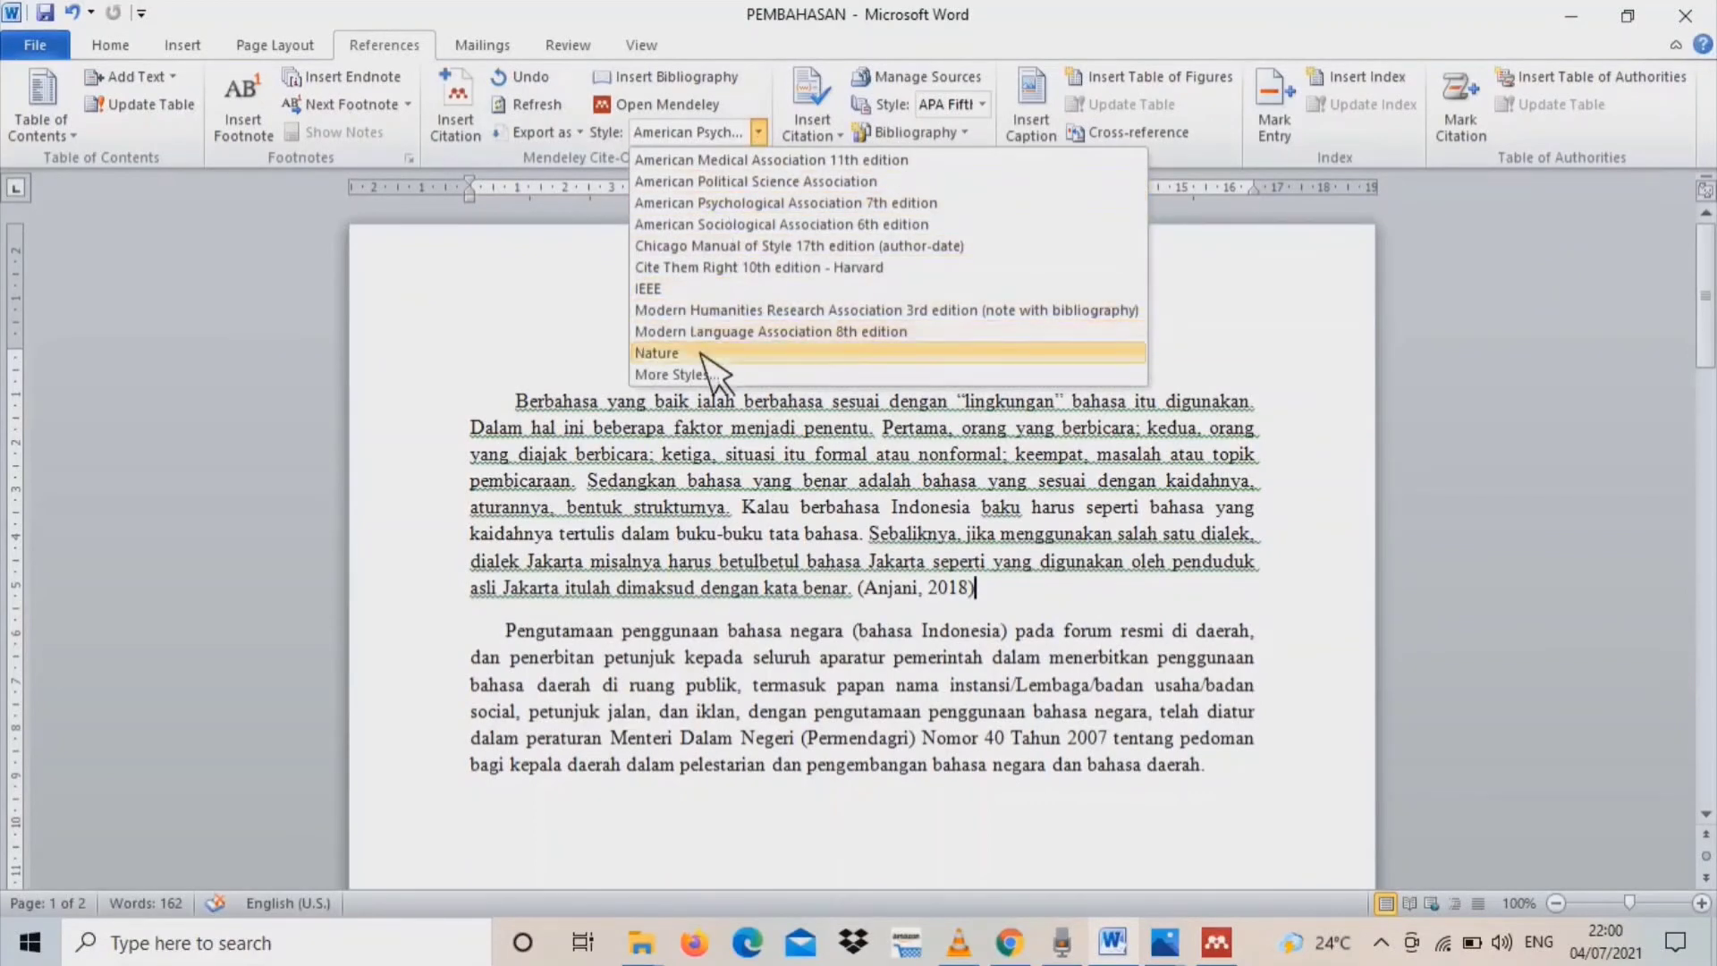
{"action": "left_click", "coordinate": [704, 354]}
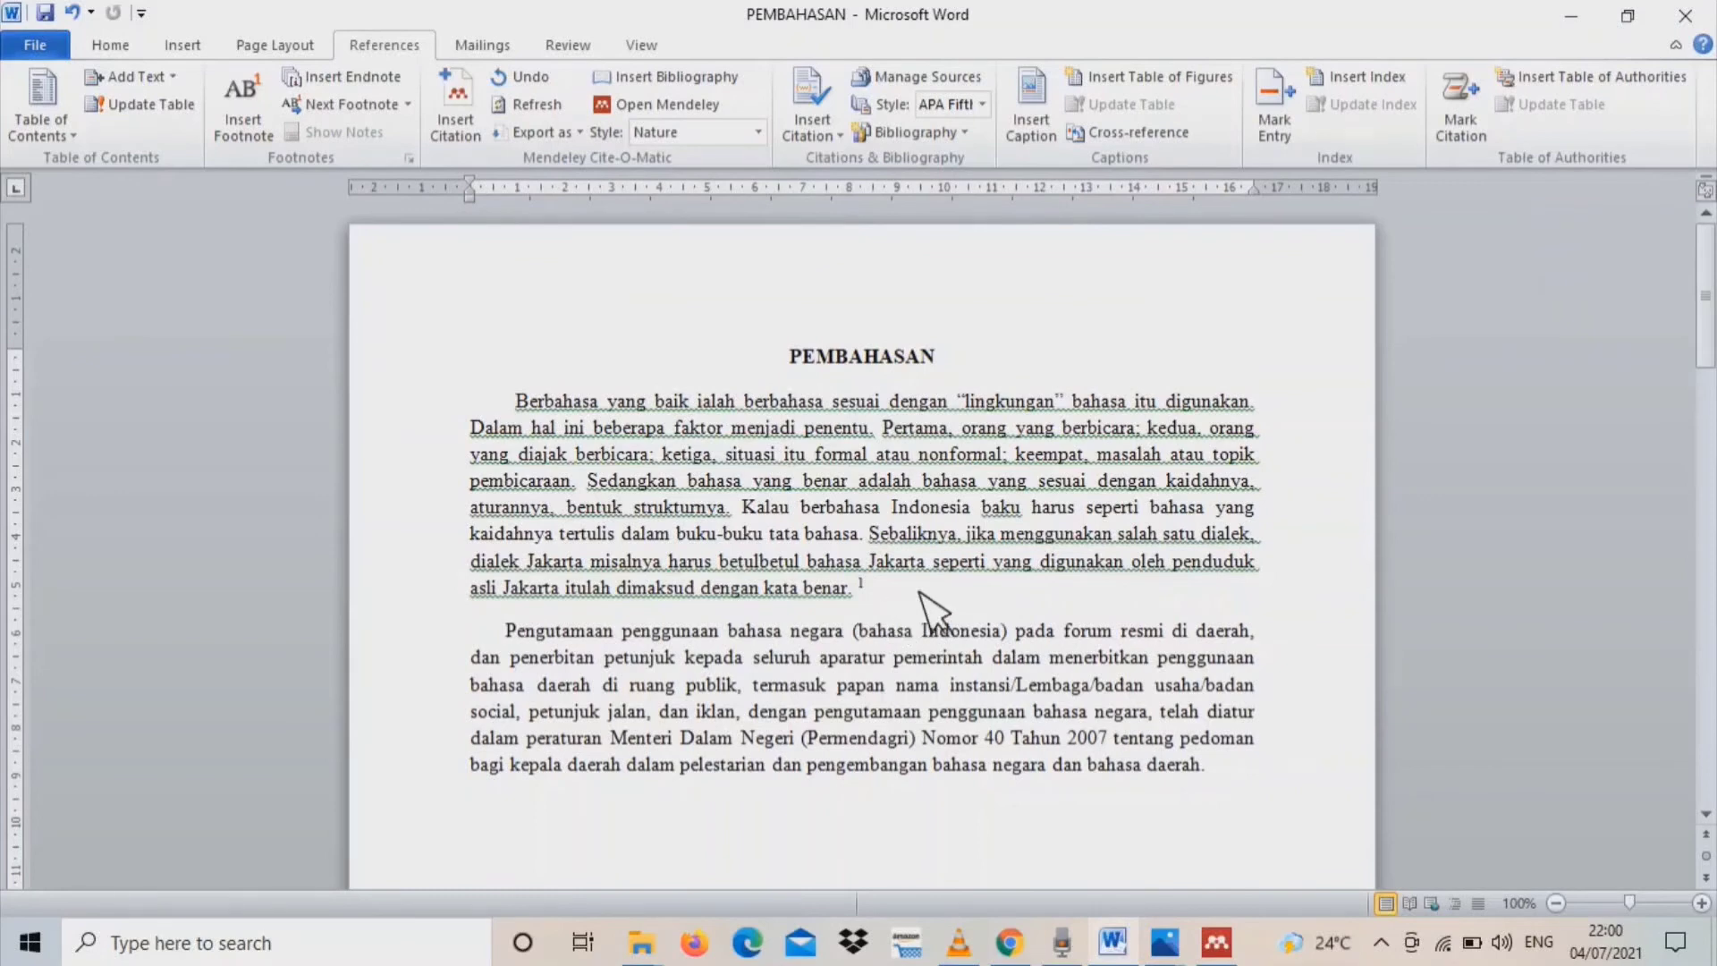
{"action": "left_click", "coordinate": [759, 132]}
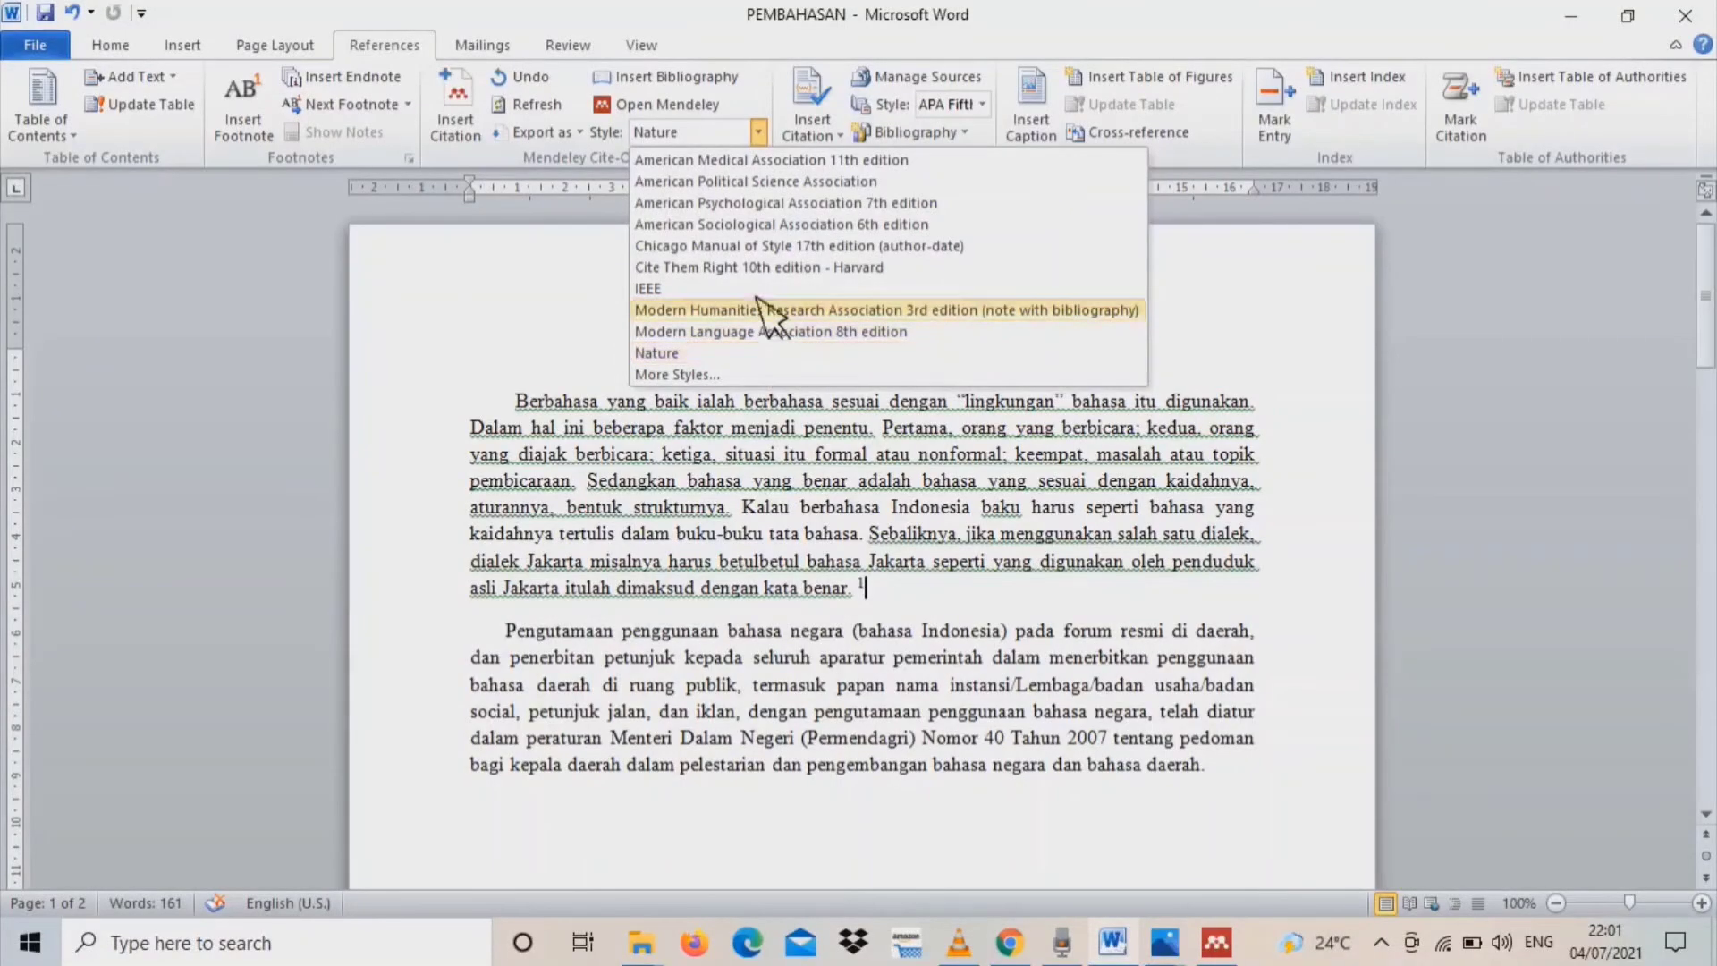
{"action": "left_click", "coordinate": [828, 202]}
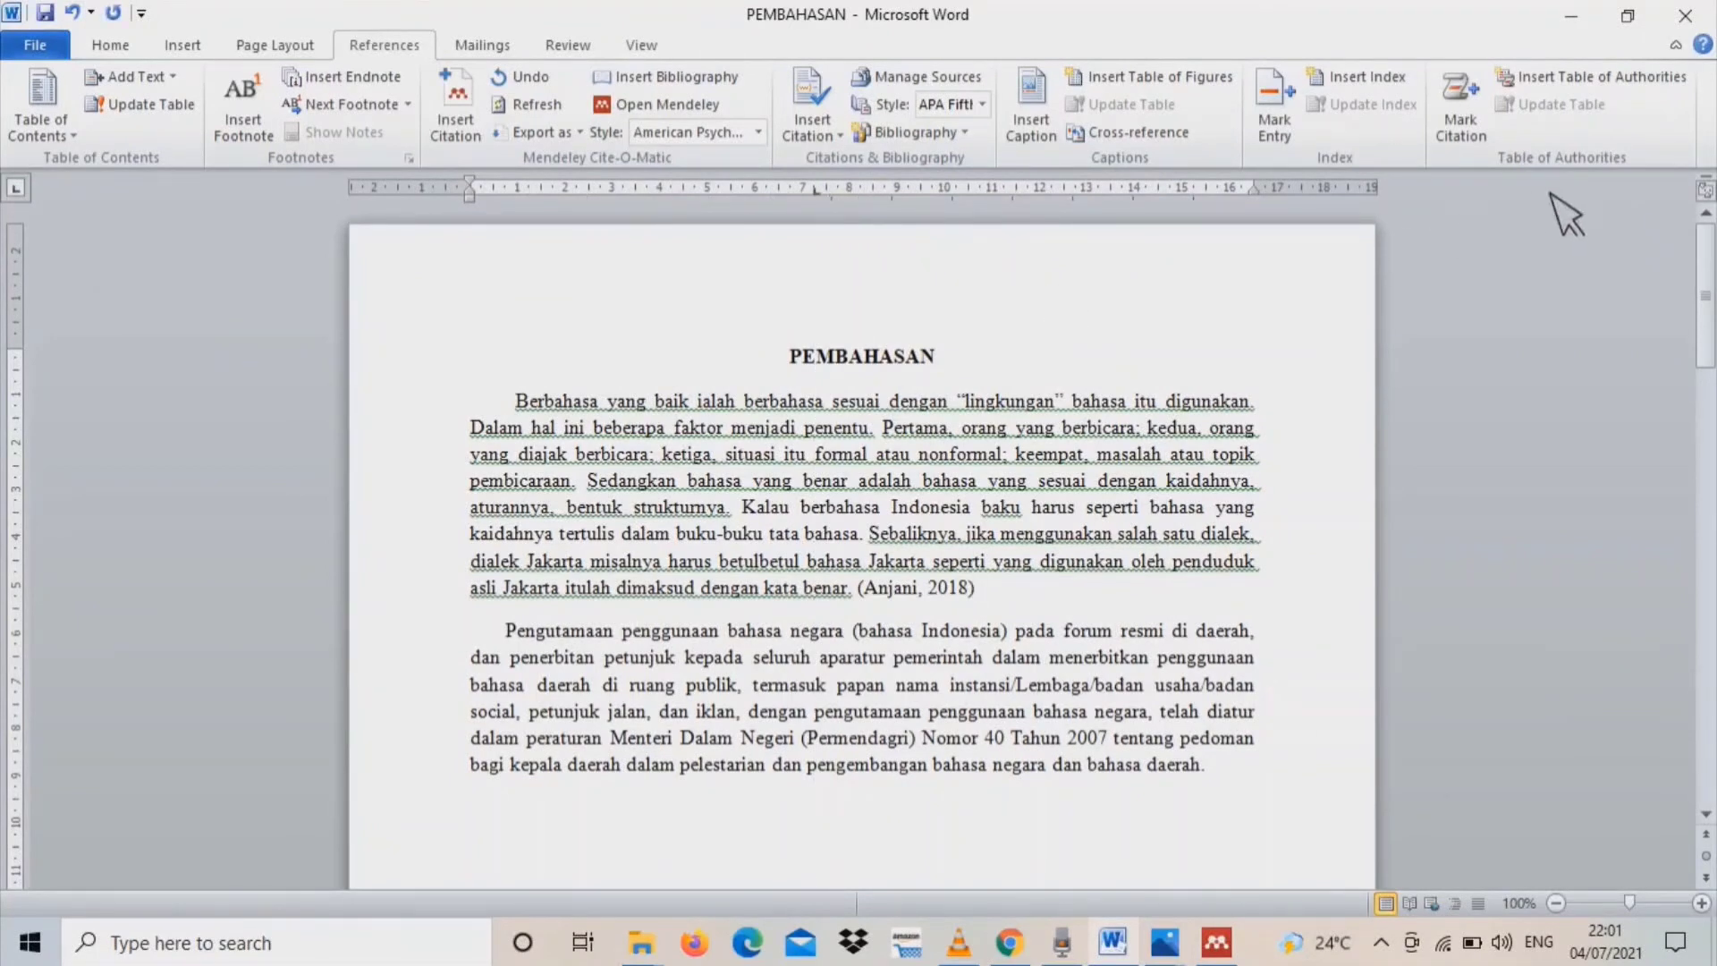
Insert the Mendeley bibliography below the "Daftar pustaka" heading on the second page
{"action": "left_click", "coordinate": [1706, 295]}
{"action": "left_click_drag", "start_coordinate": [1706, 295], "coordinate": [1699, 479]}
{"action": "left_click", "coordinate": [768, 788]}
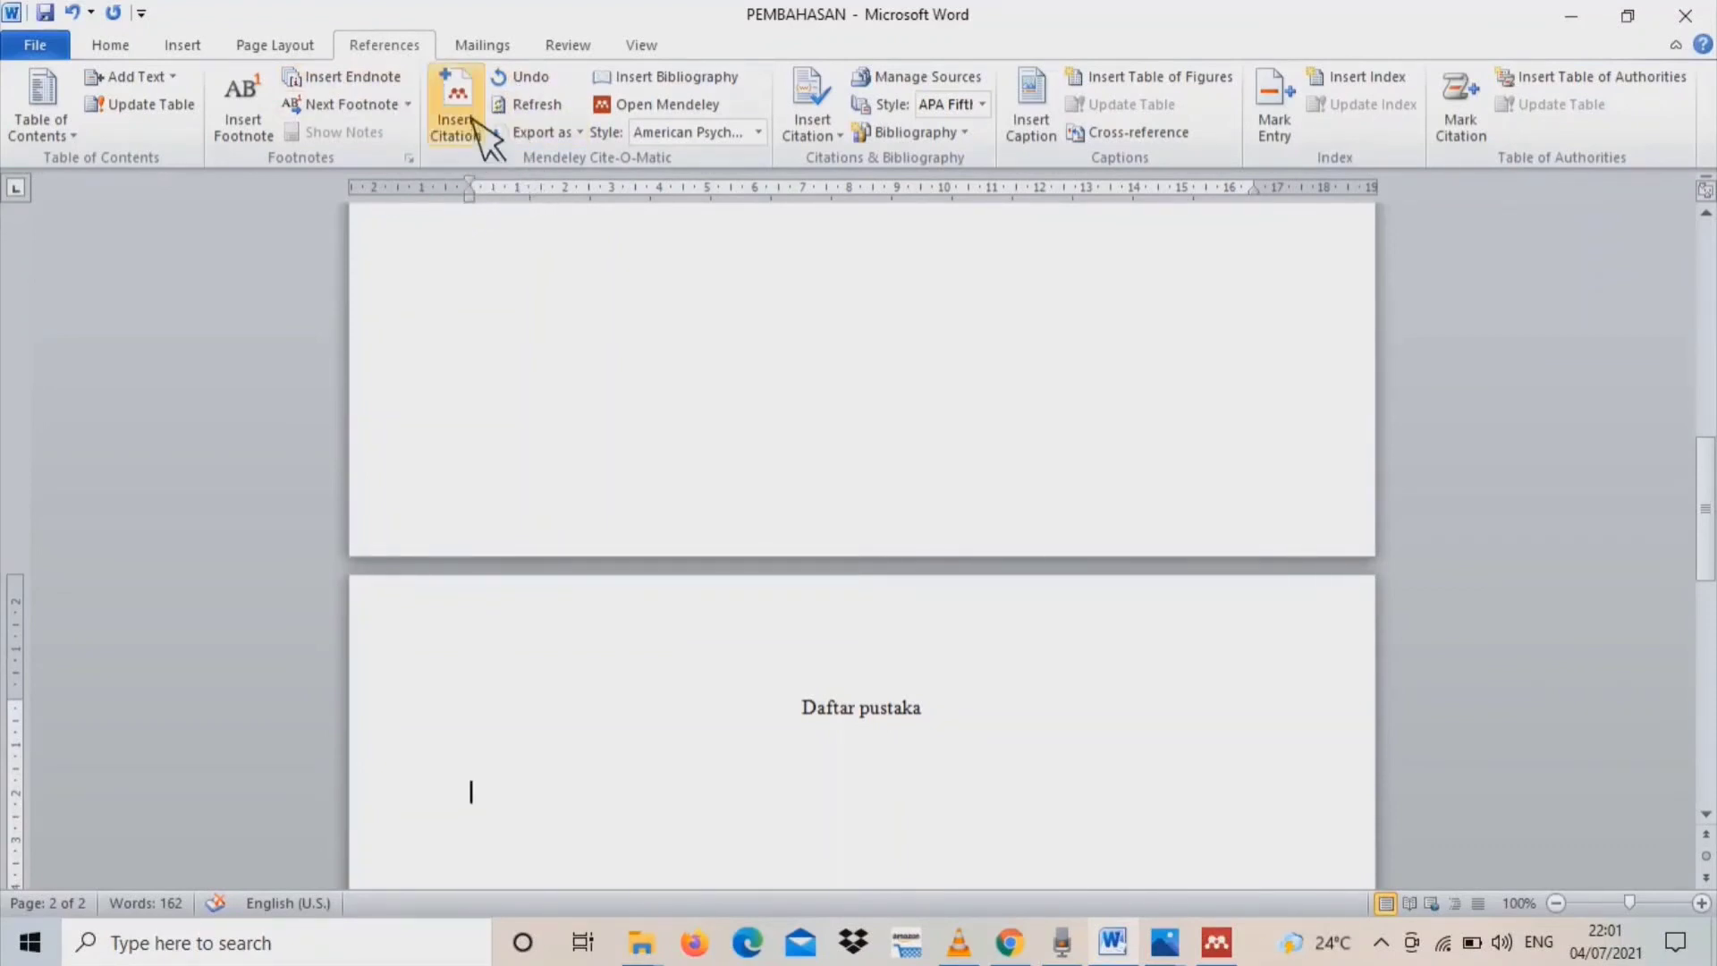
{"action": "left_click", "coordinate": [700, 79]}
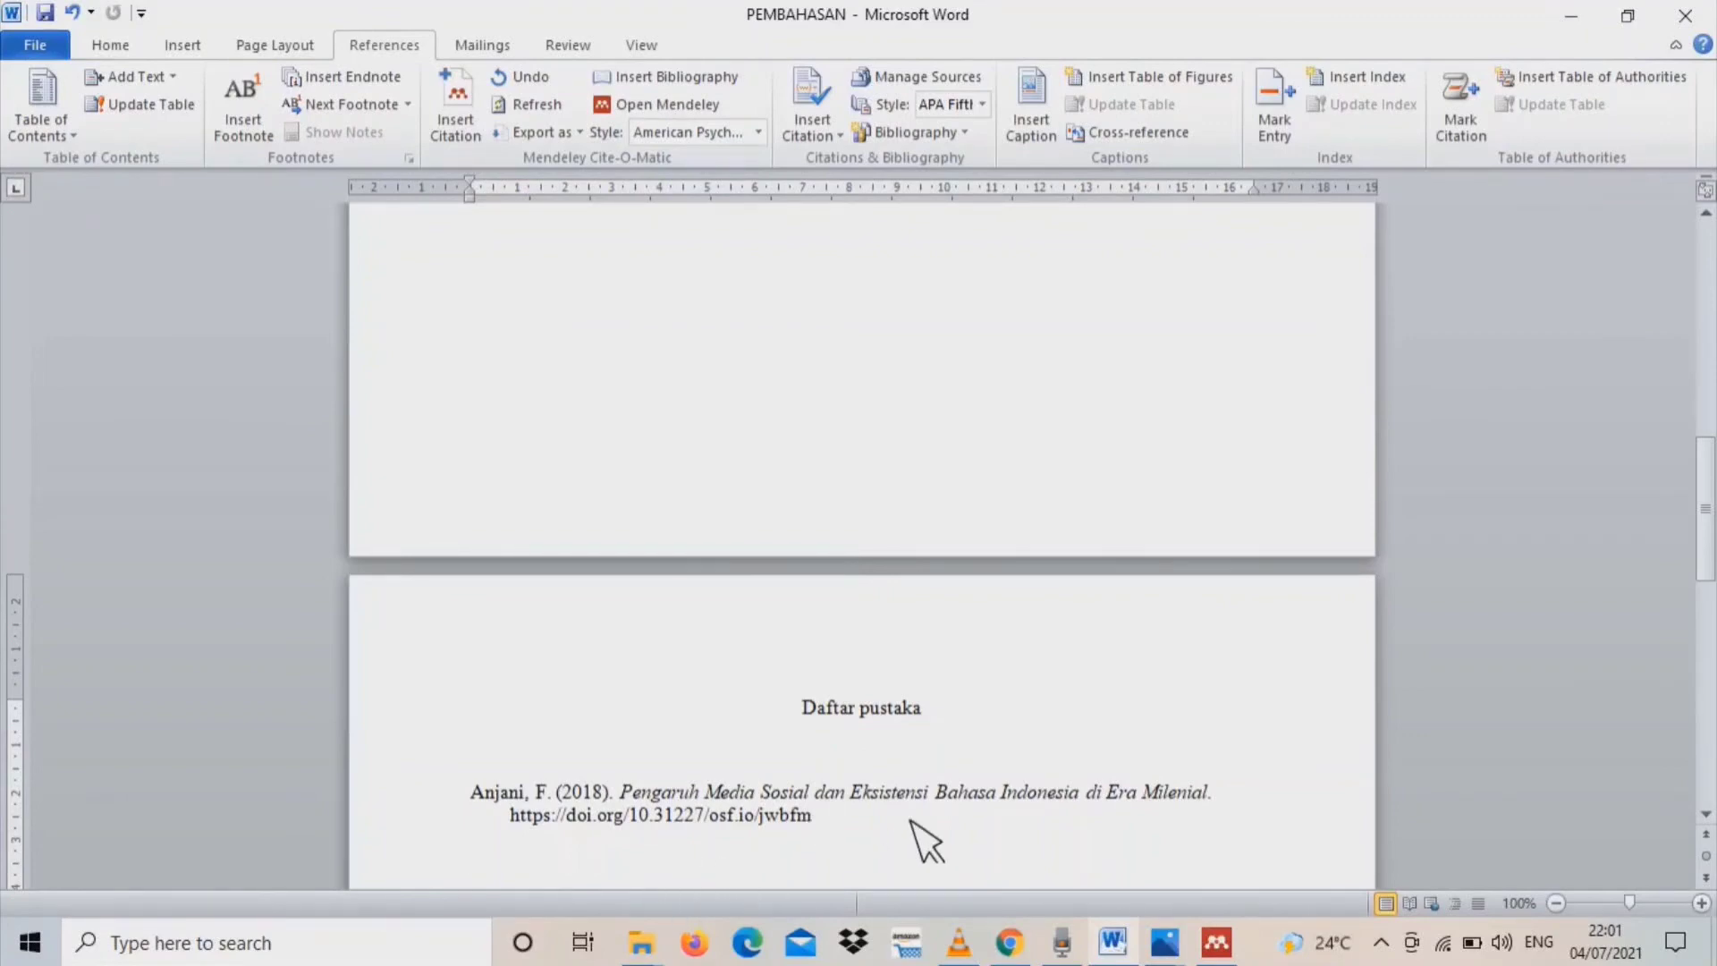
Cite the 2019 article "Eksistensi Bahasa Indonesia Pada Generasi Milenial Di Era Industri 4.0" at the end of the second paragraph and review the bibliography
{"action": "left_click_drag", "start_coordinate": [1706, 555], "coordinate": [1707, 389]}
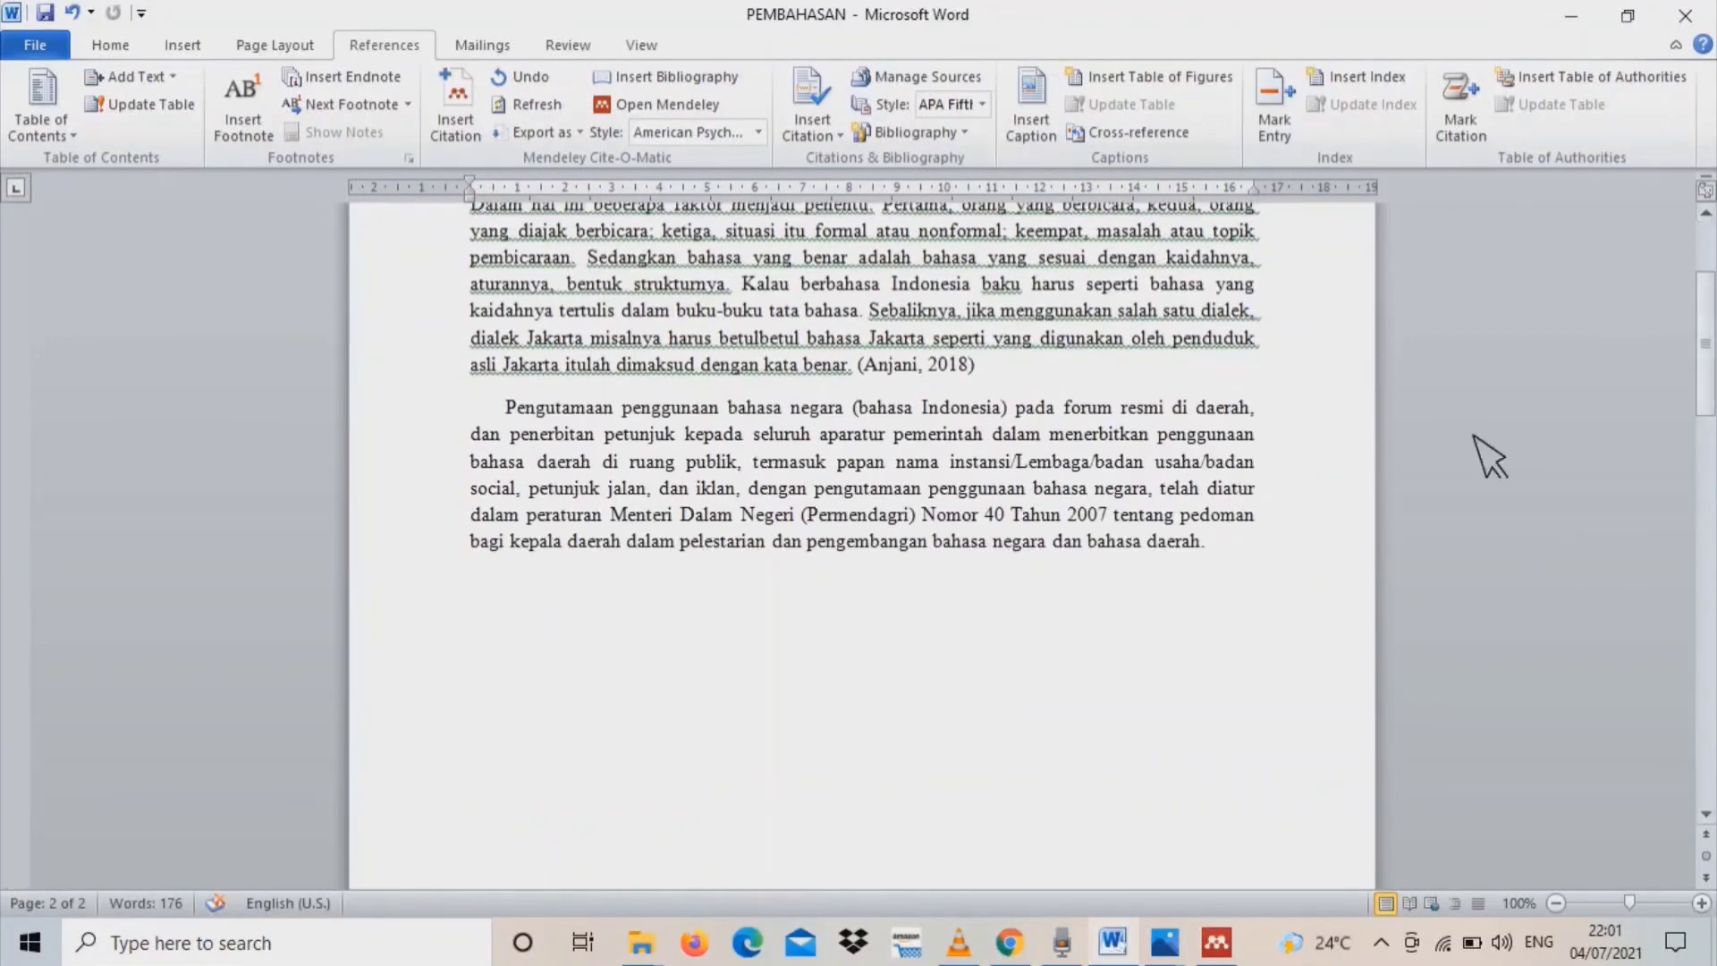
{"action": "left_click", "coordinate": [1222, 545]}
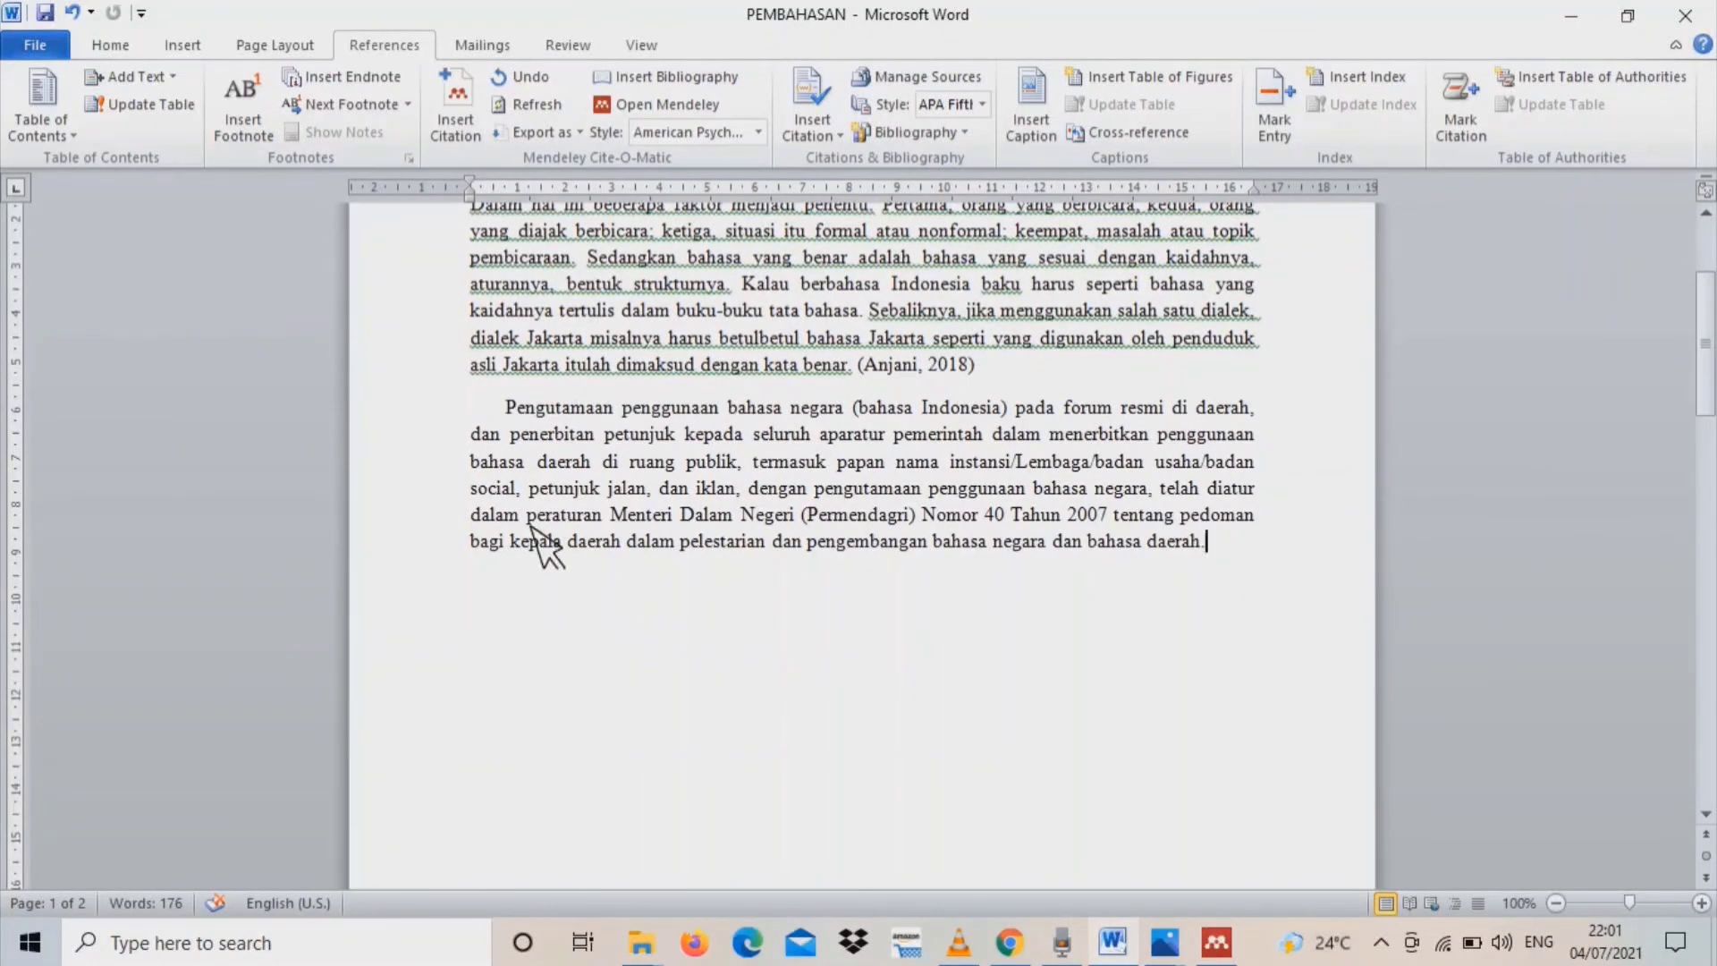
{"action": "left_click", "coordinate": [485, 125]}
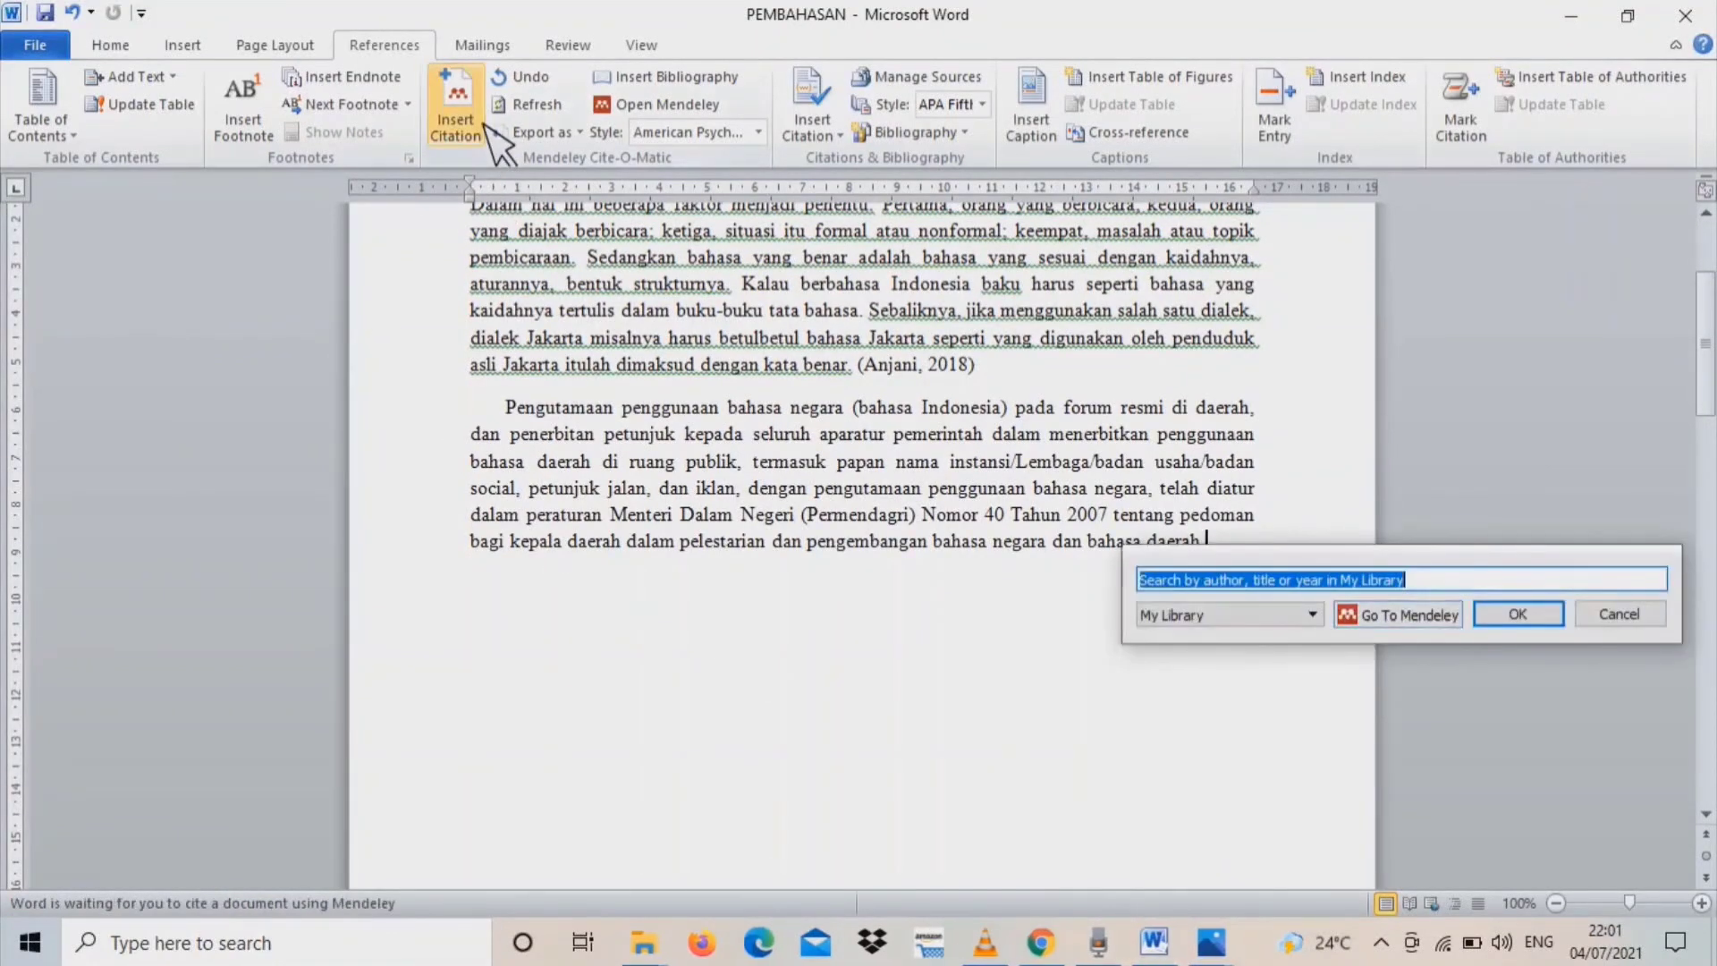
{"action": "left_click", "coordinate": [1410, 617]}
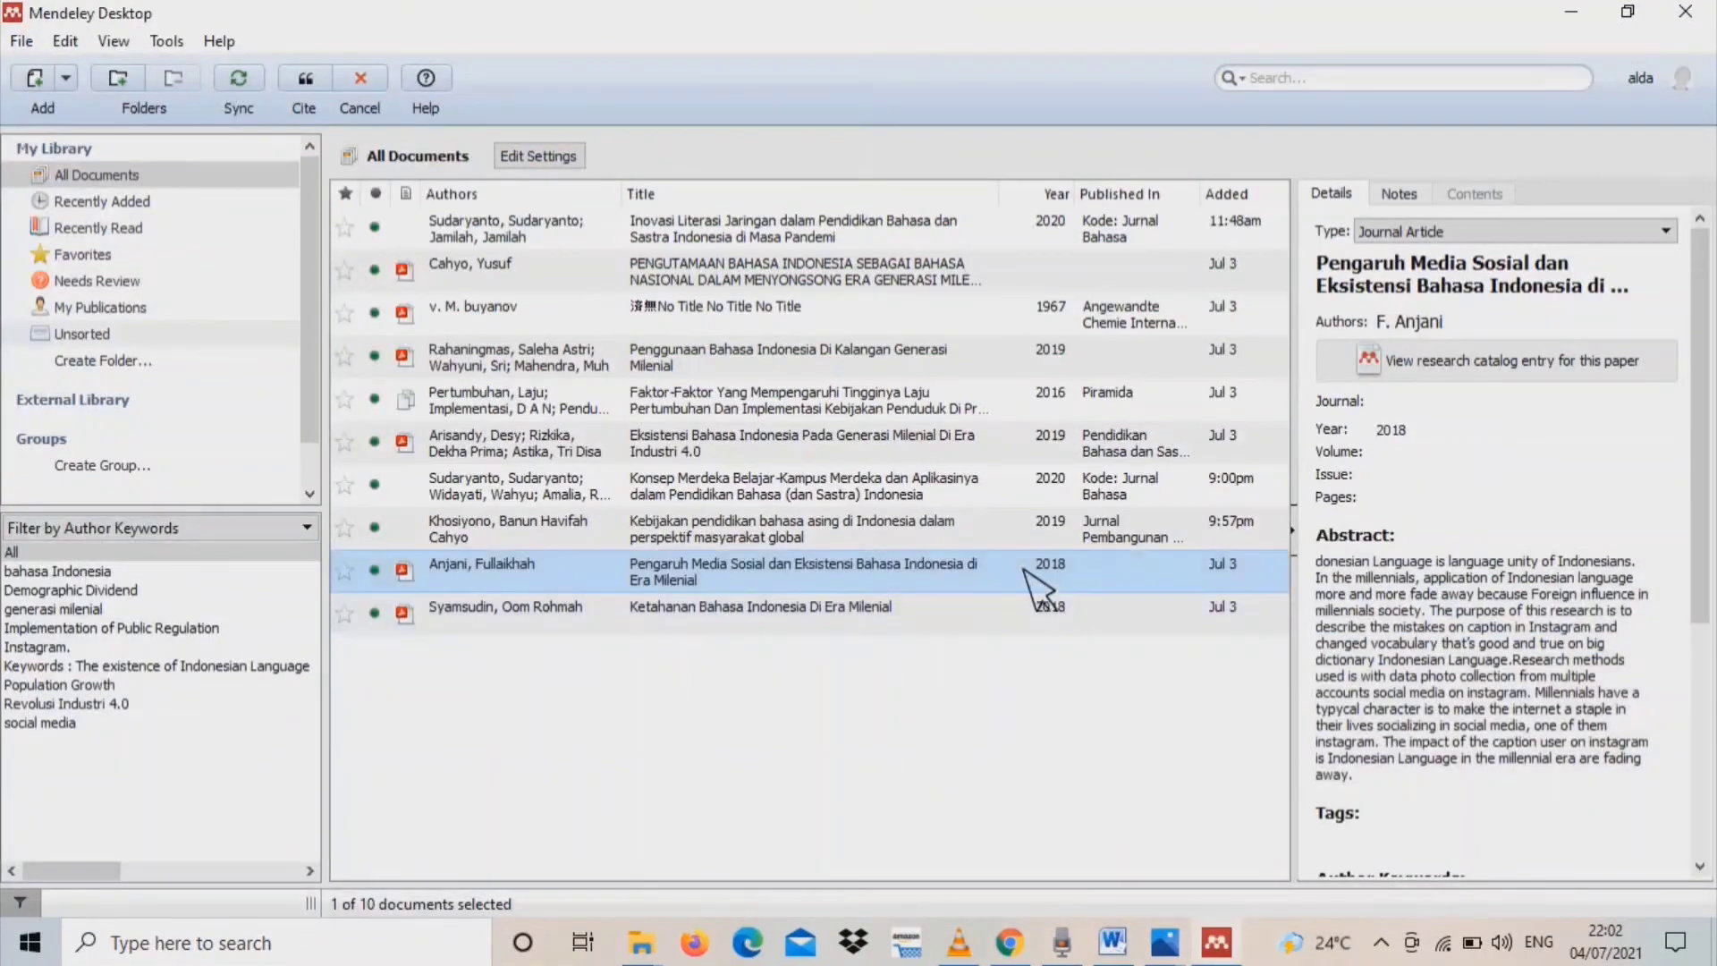
{"action": "left_click", "coordinate": [941, 531]}
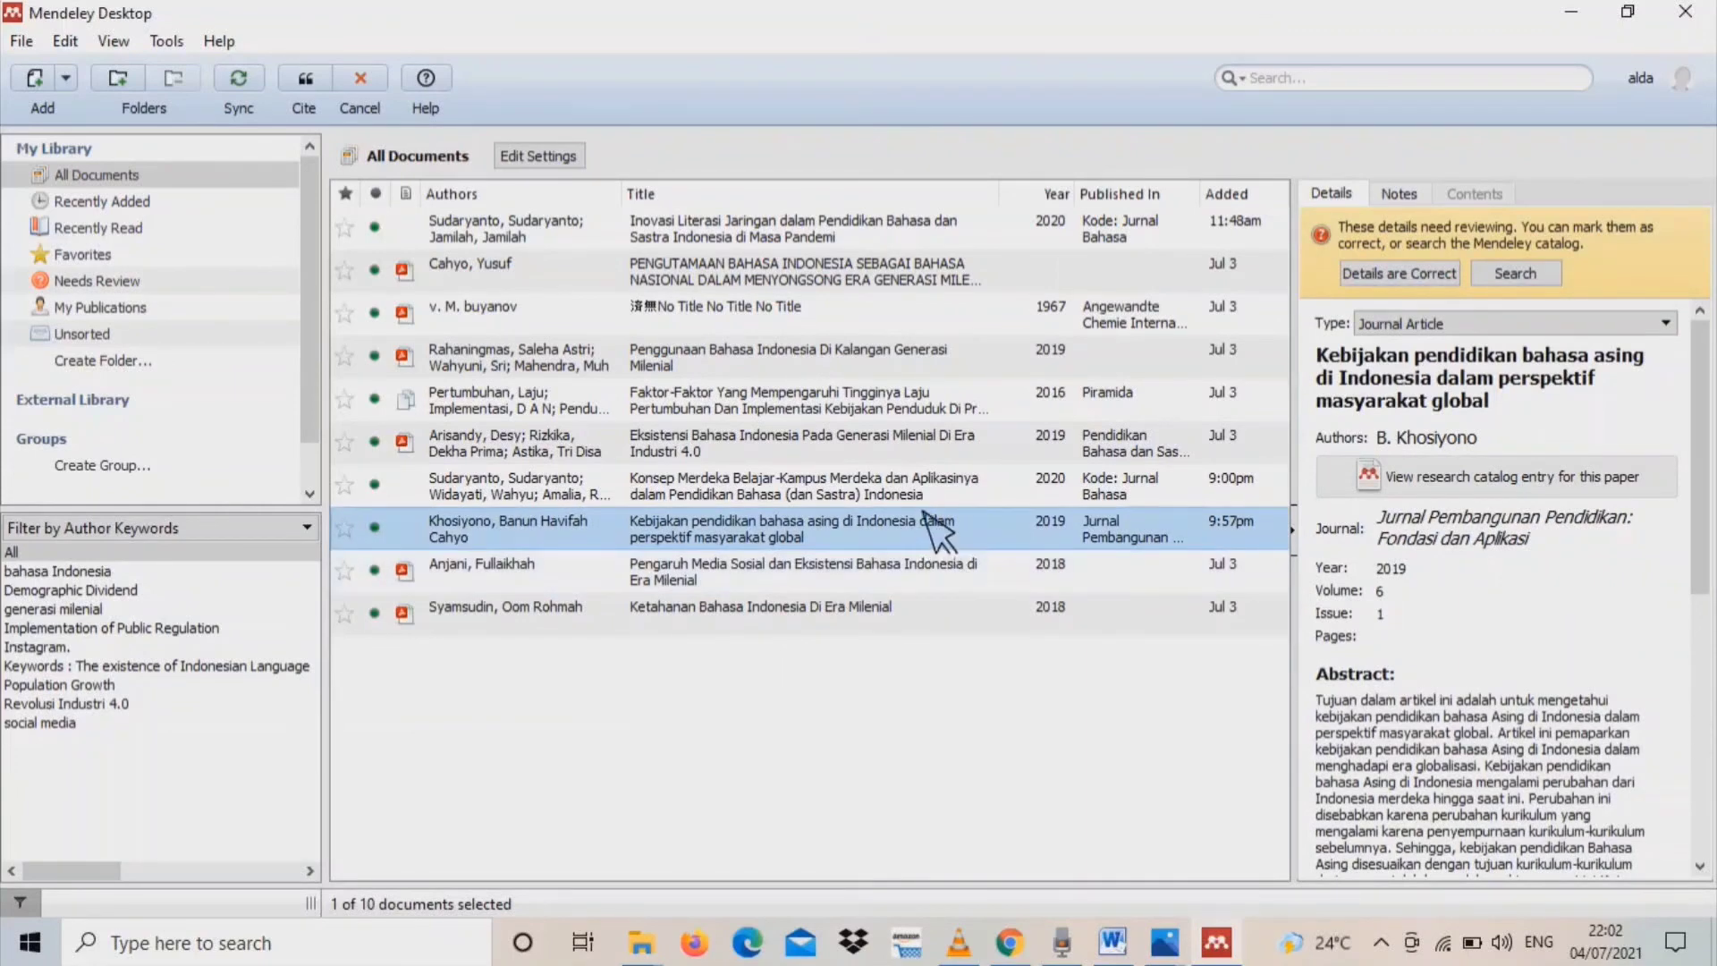
{"action": "left_click", "coordinate": [896, 451]}
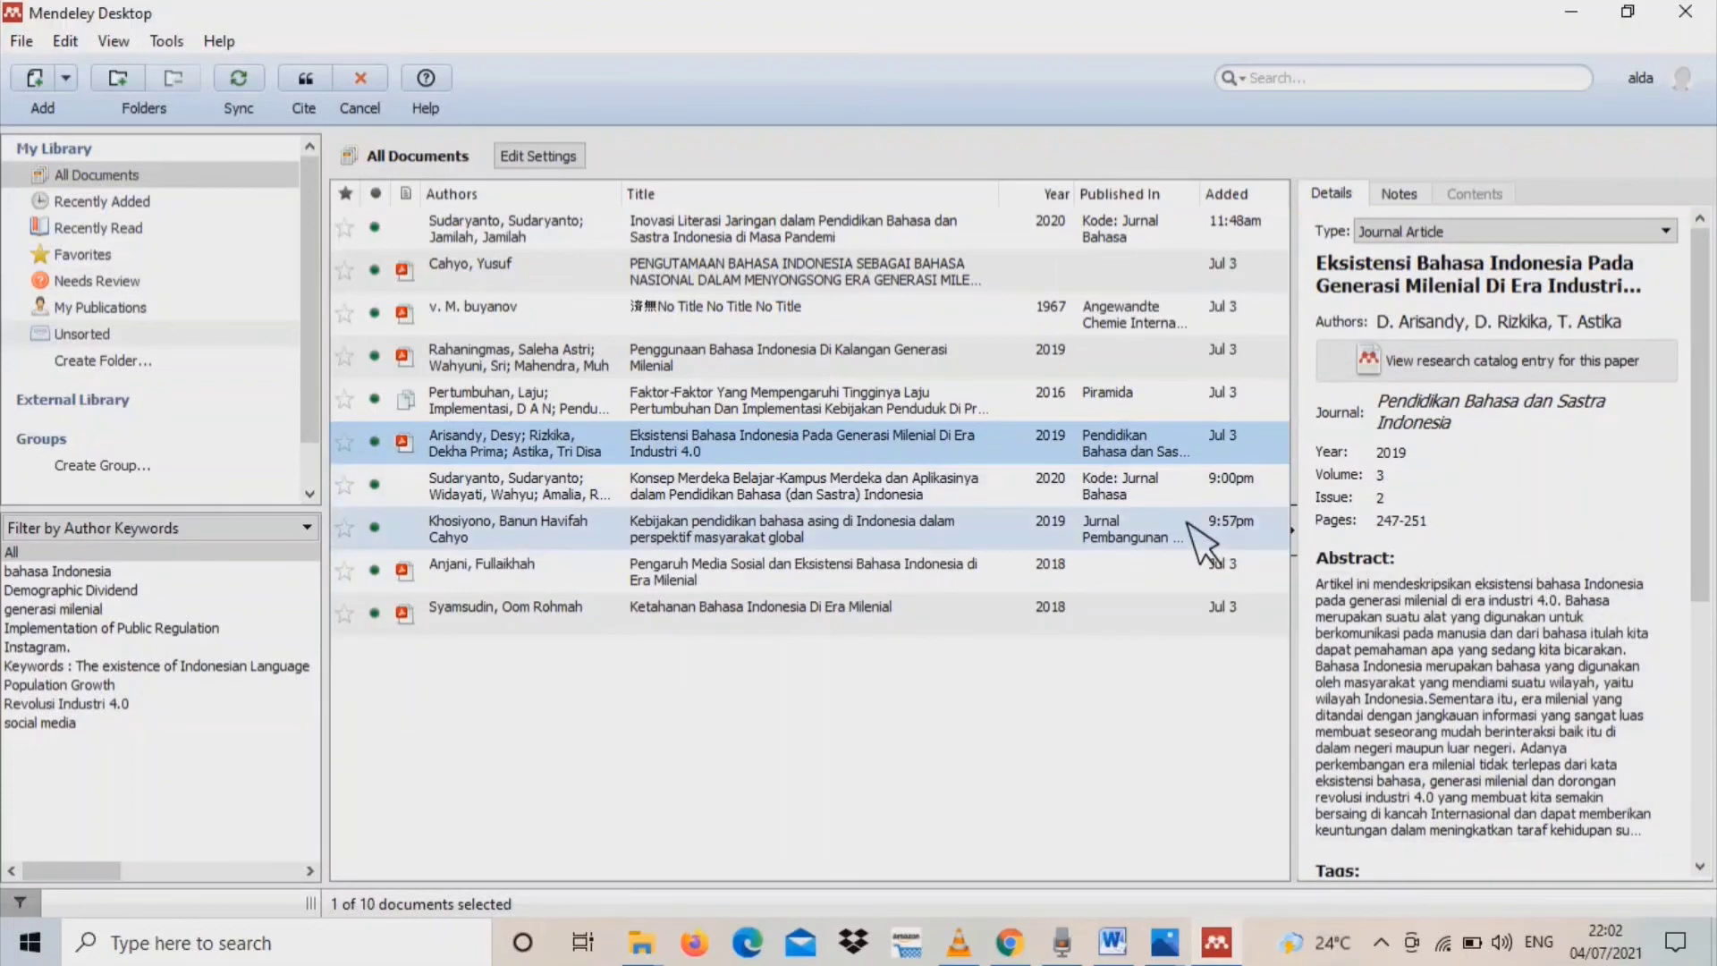
{"action": "double_click", "coordinate": [1129, 458]}
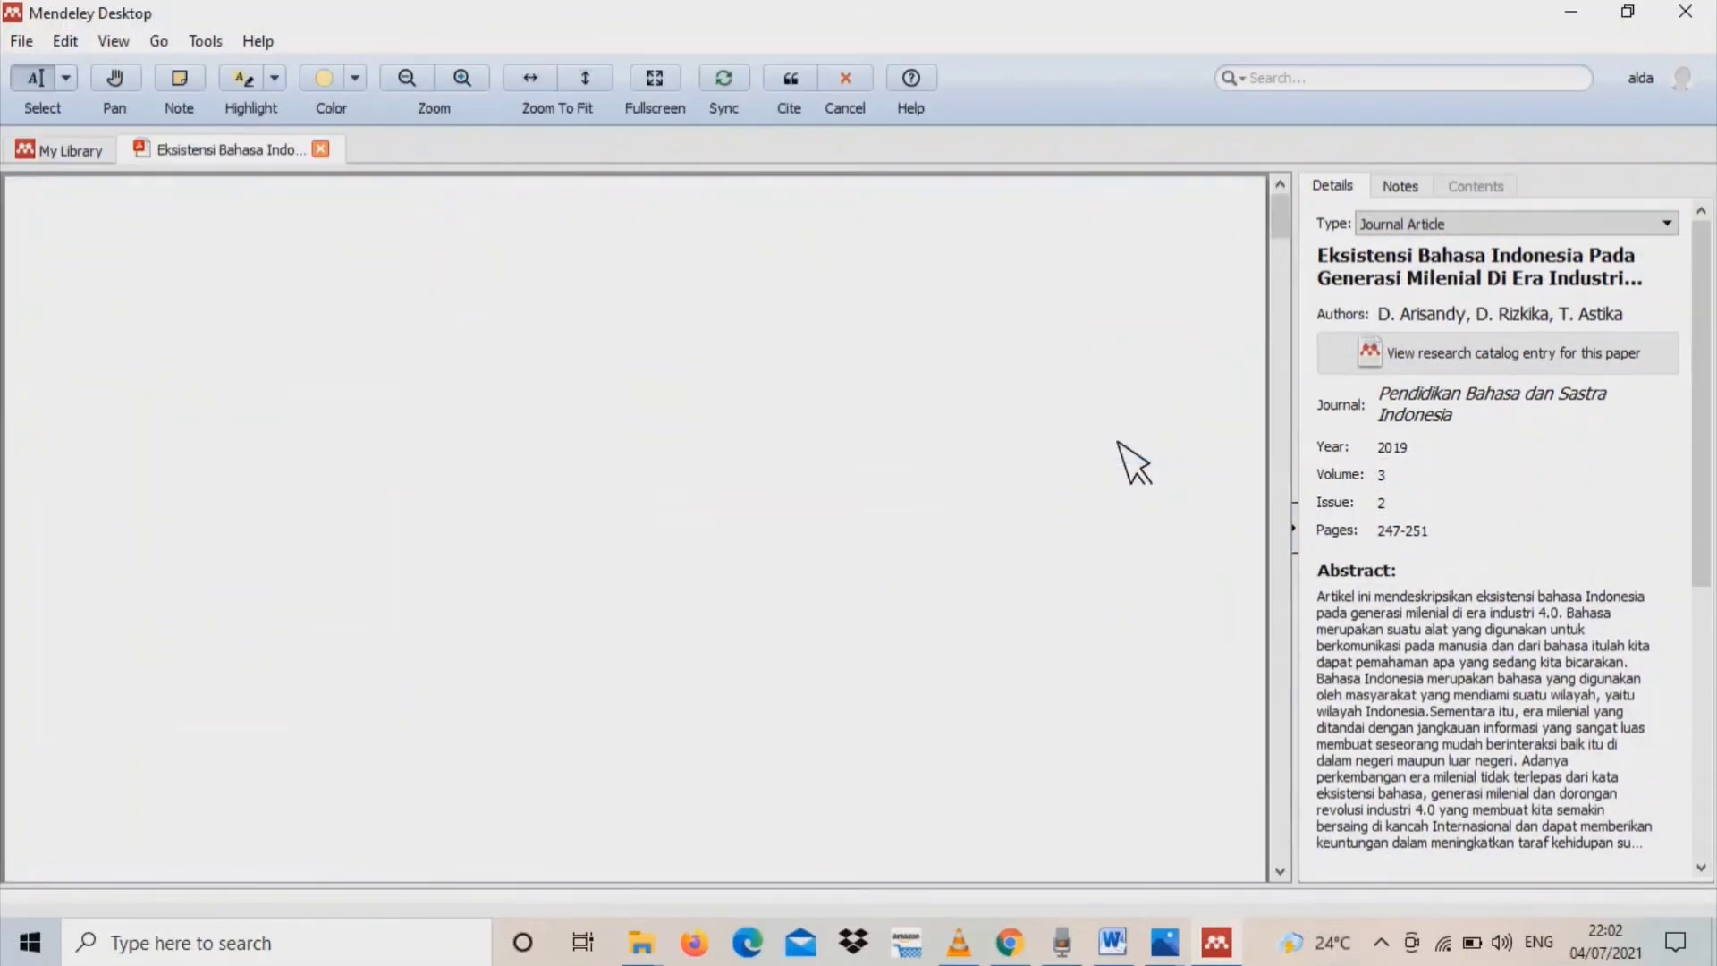
{"action": "left_click", "coordinate": [793, 83]}
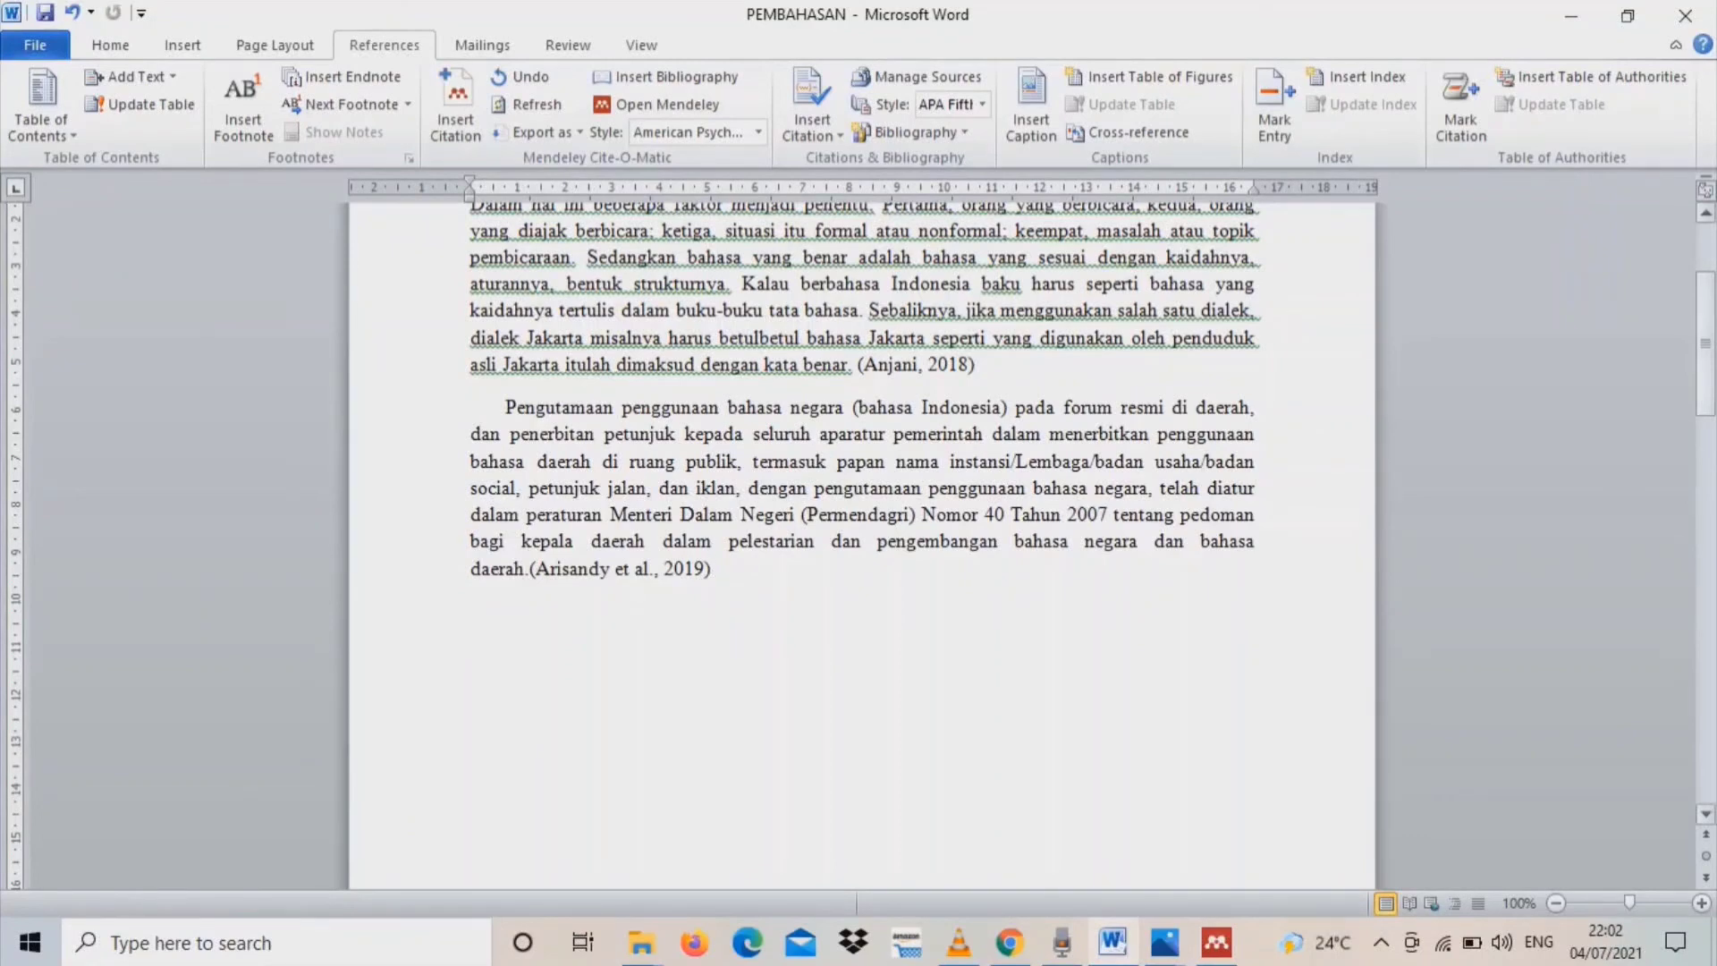
{"action": "left_click_drag", "start_coordinate": [1706, 354], "coordinate": [1710, 544]}
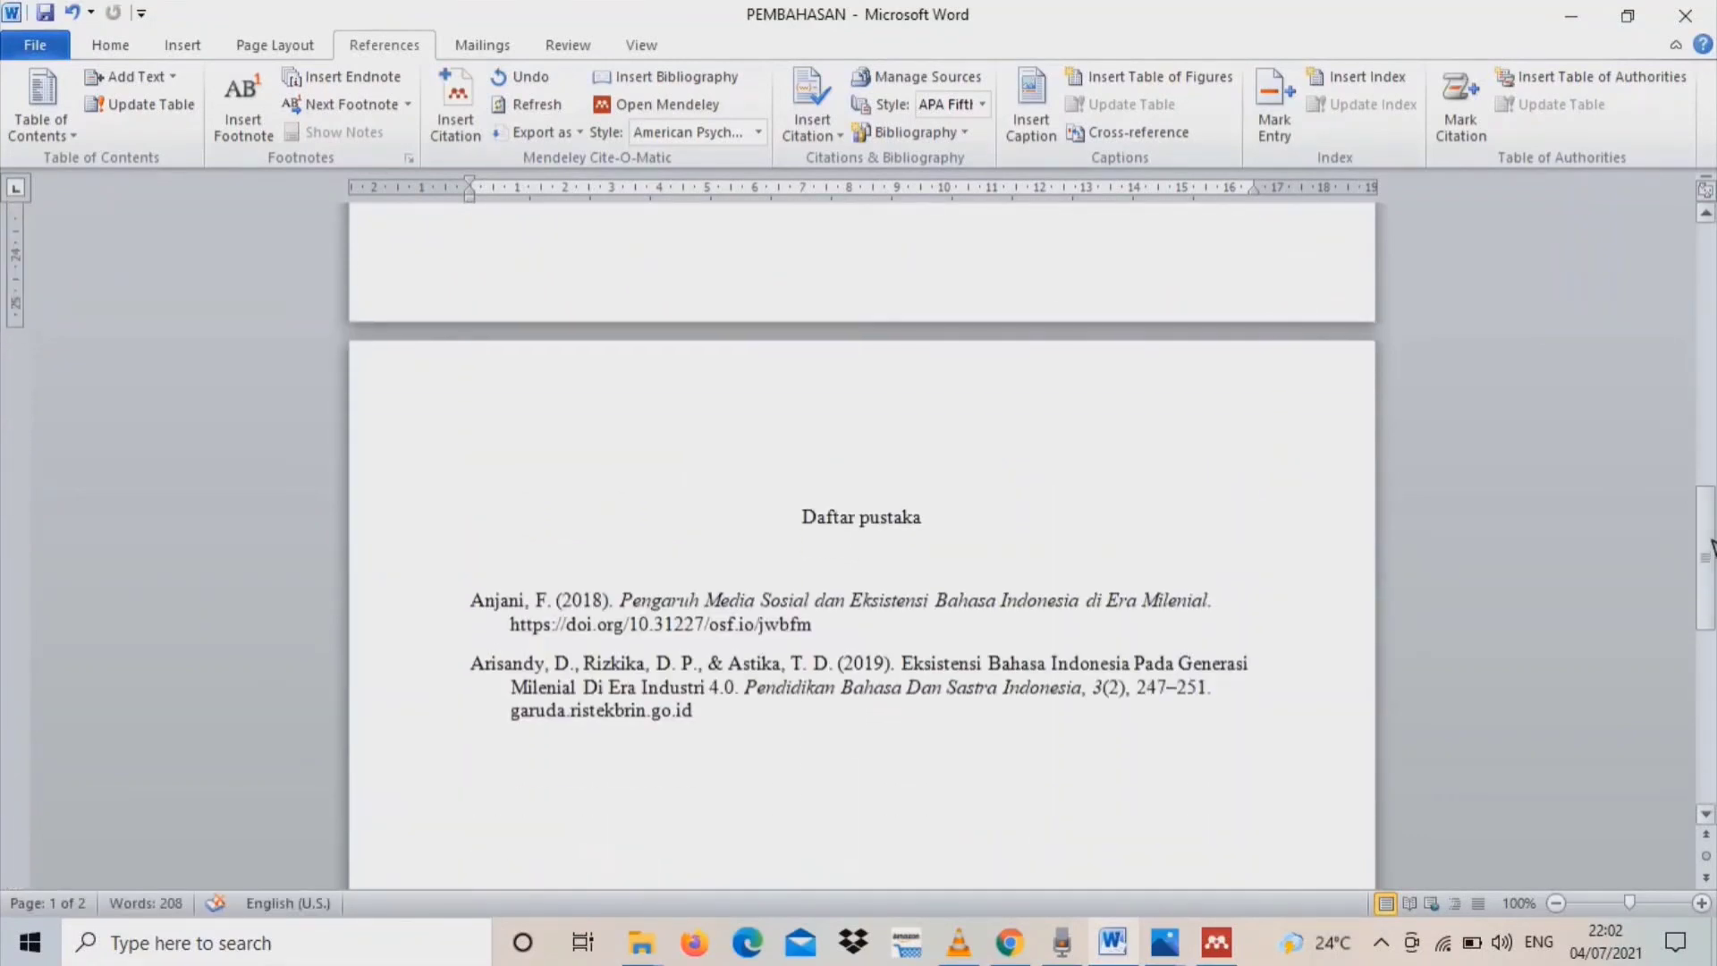